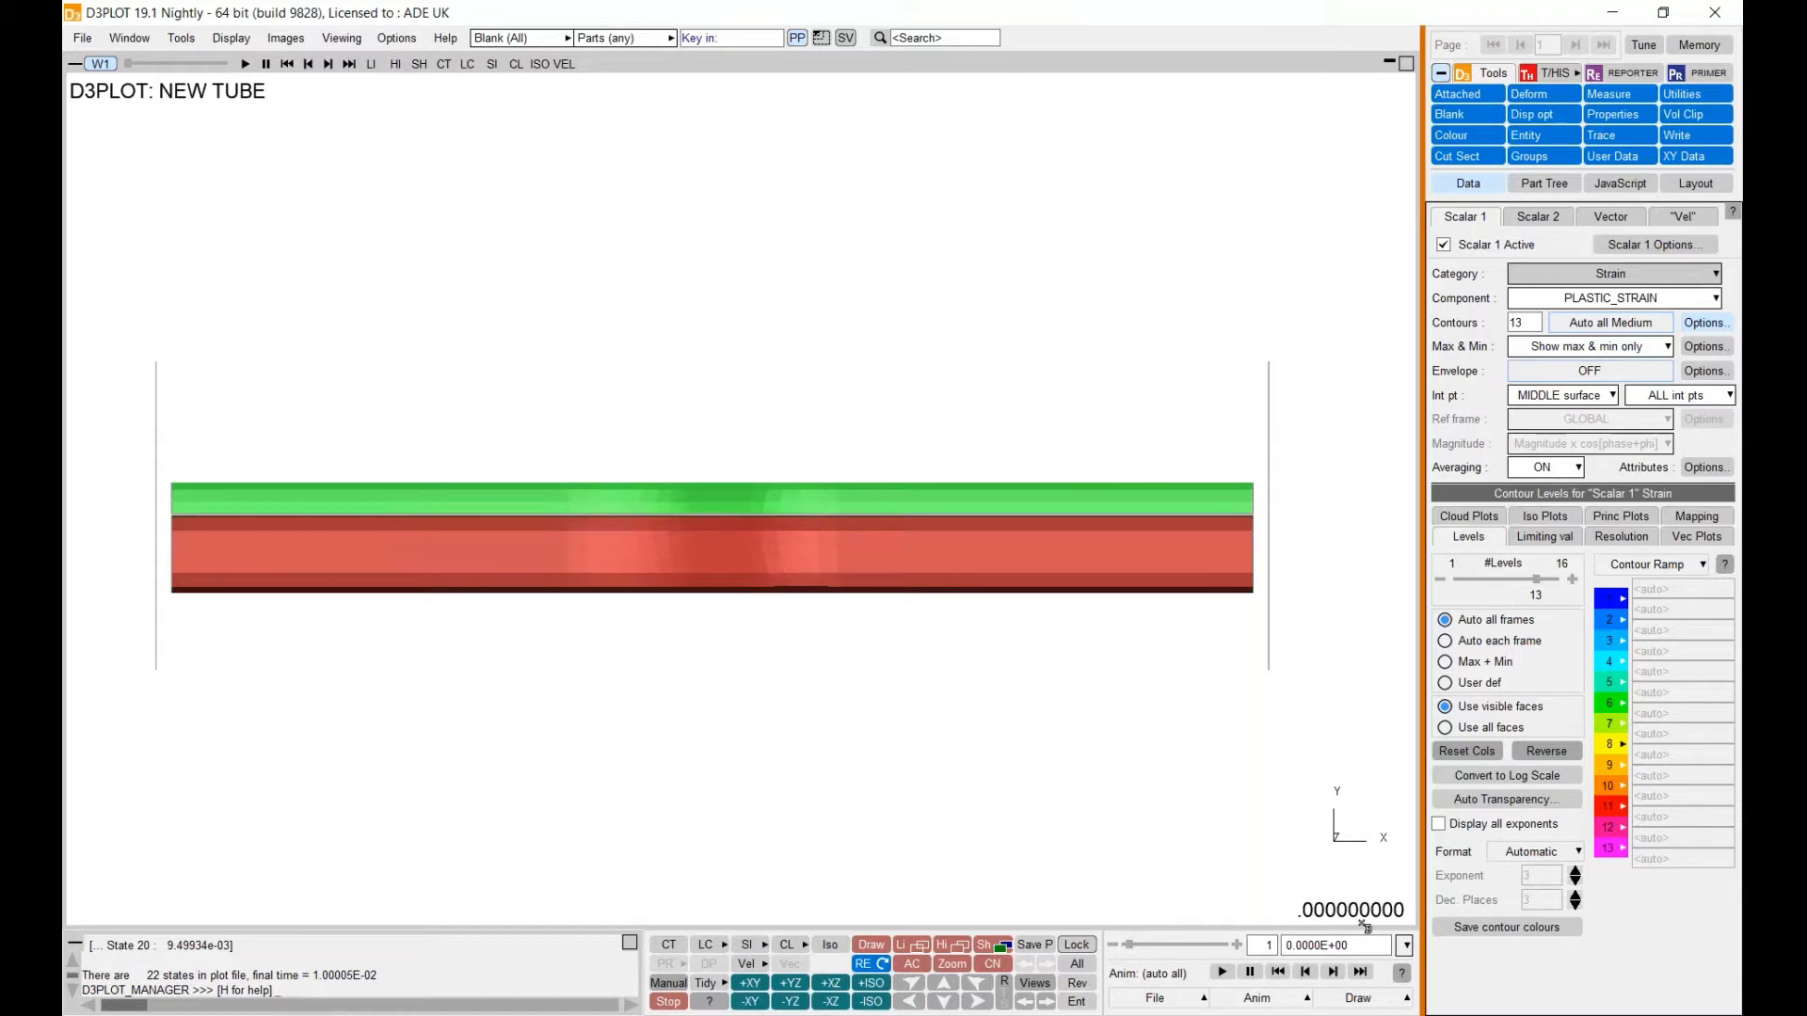
# - Play the tube crash animation at 5 frames per second and pause it at state 13
pyautogui.click(1221, 972)
pyautogui.click(1252, 996)
pyautogui.moveTo(1261, 896)
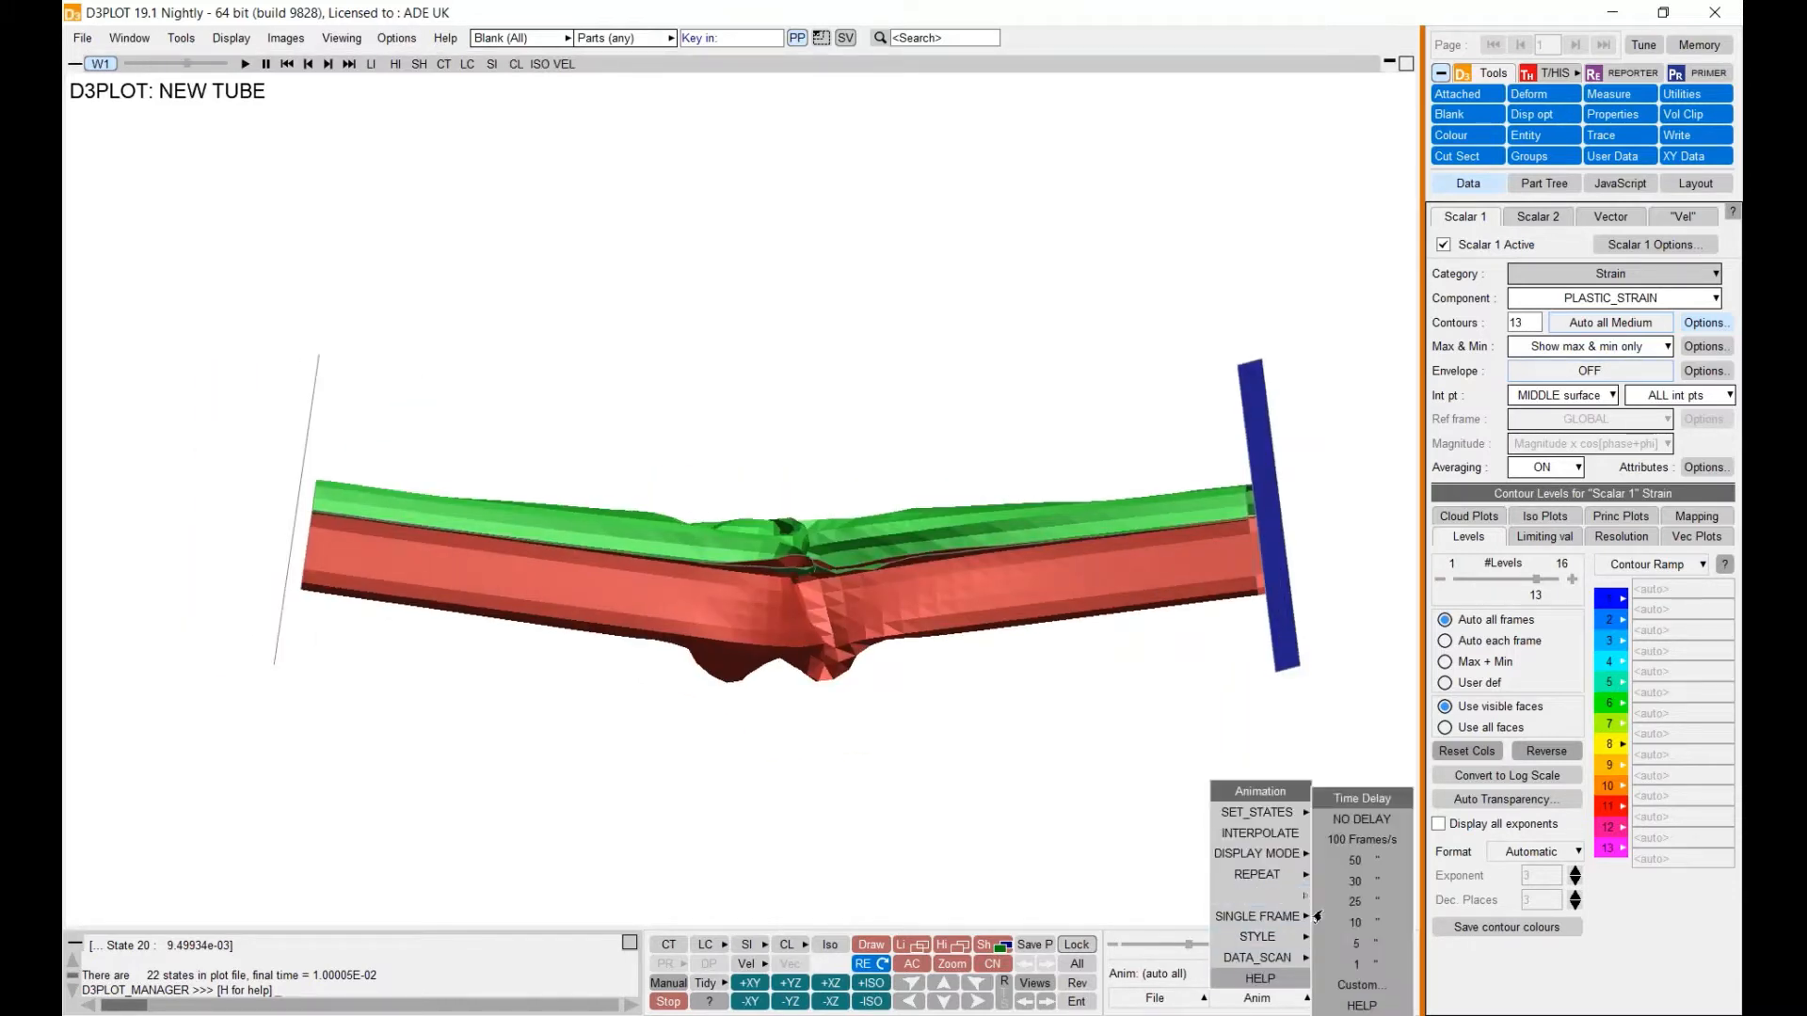
pyautogui.click(1350, 945)
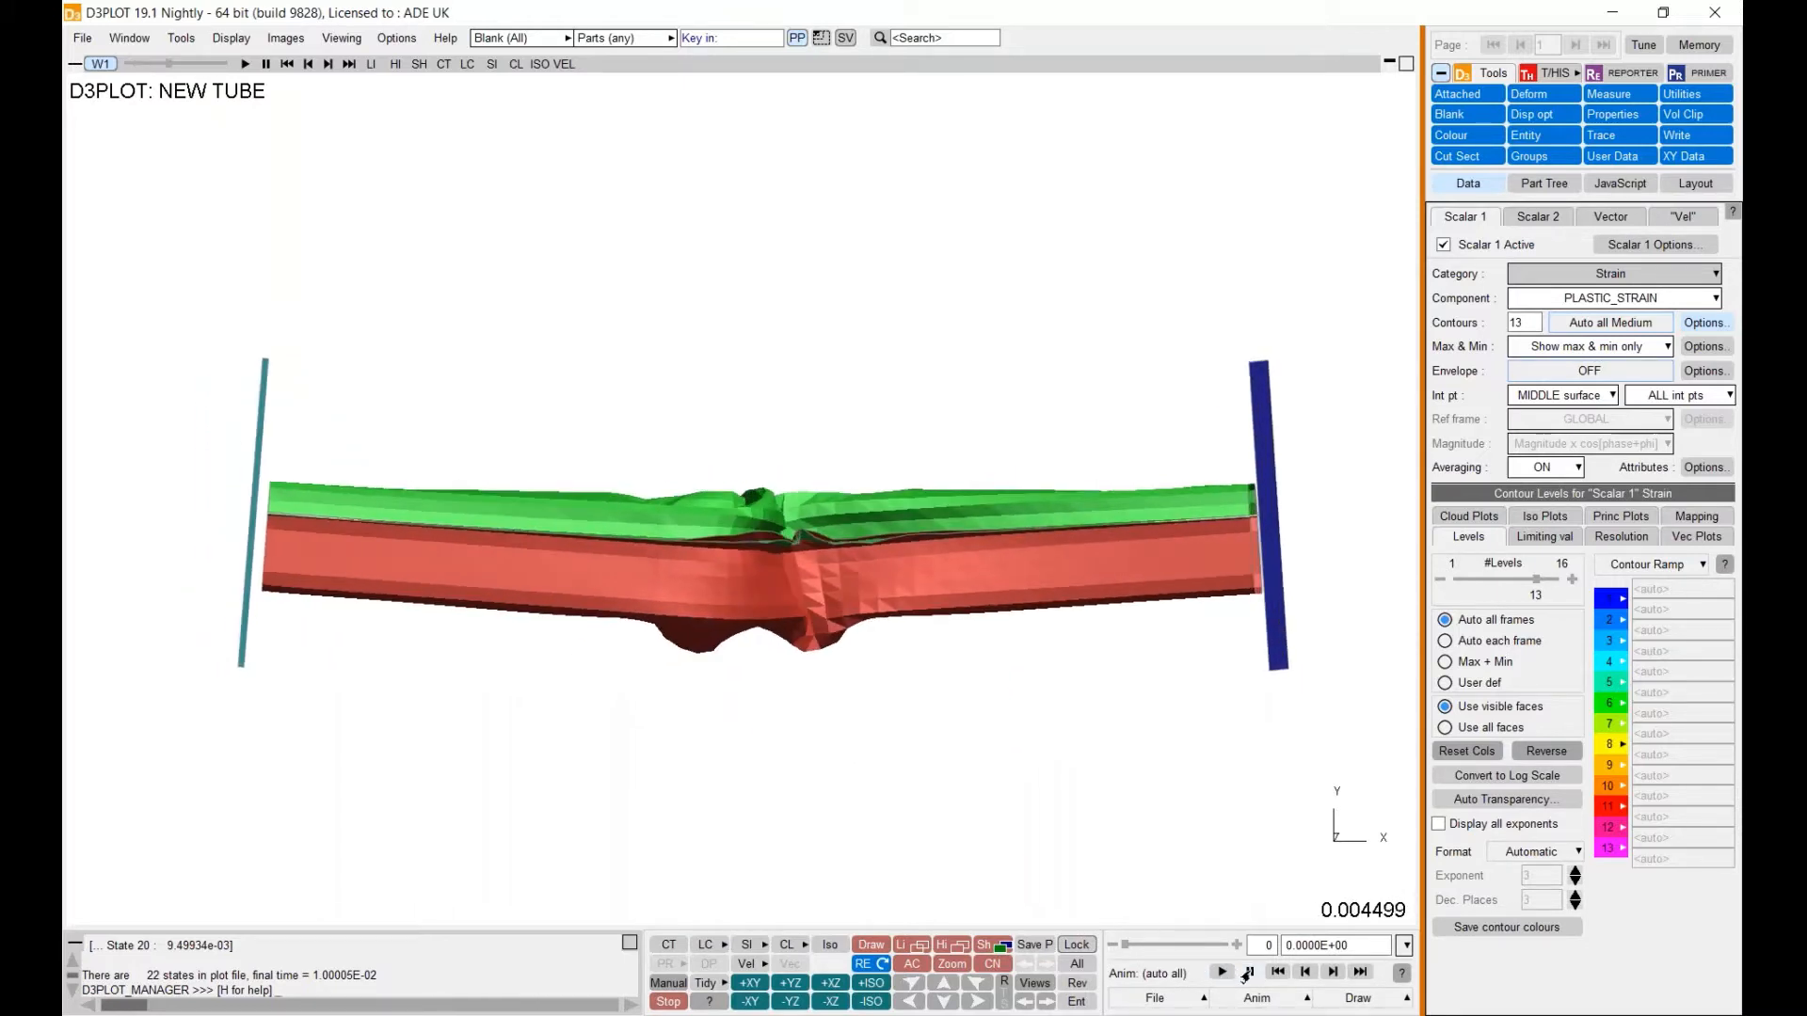
pyautogui.click(1248, 972)
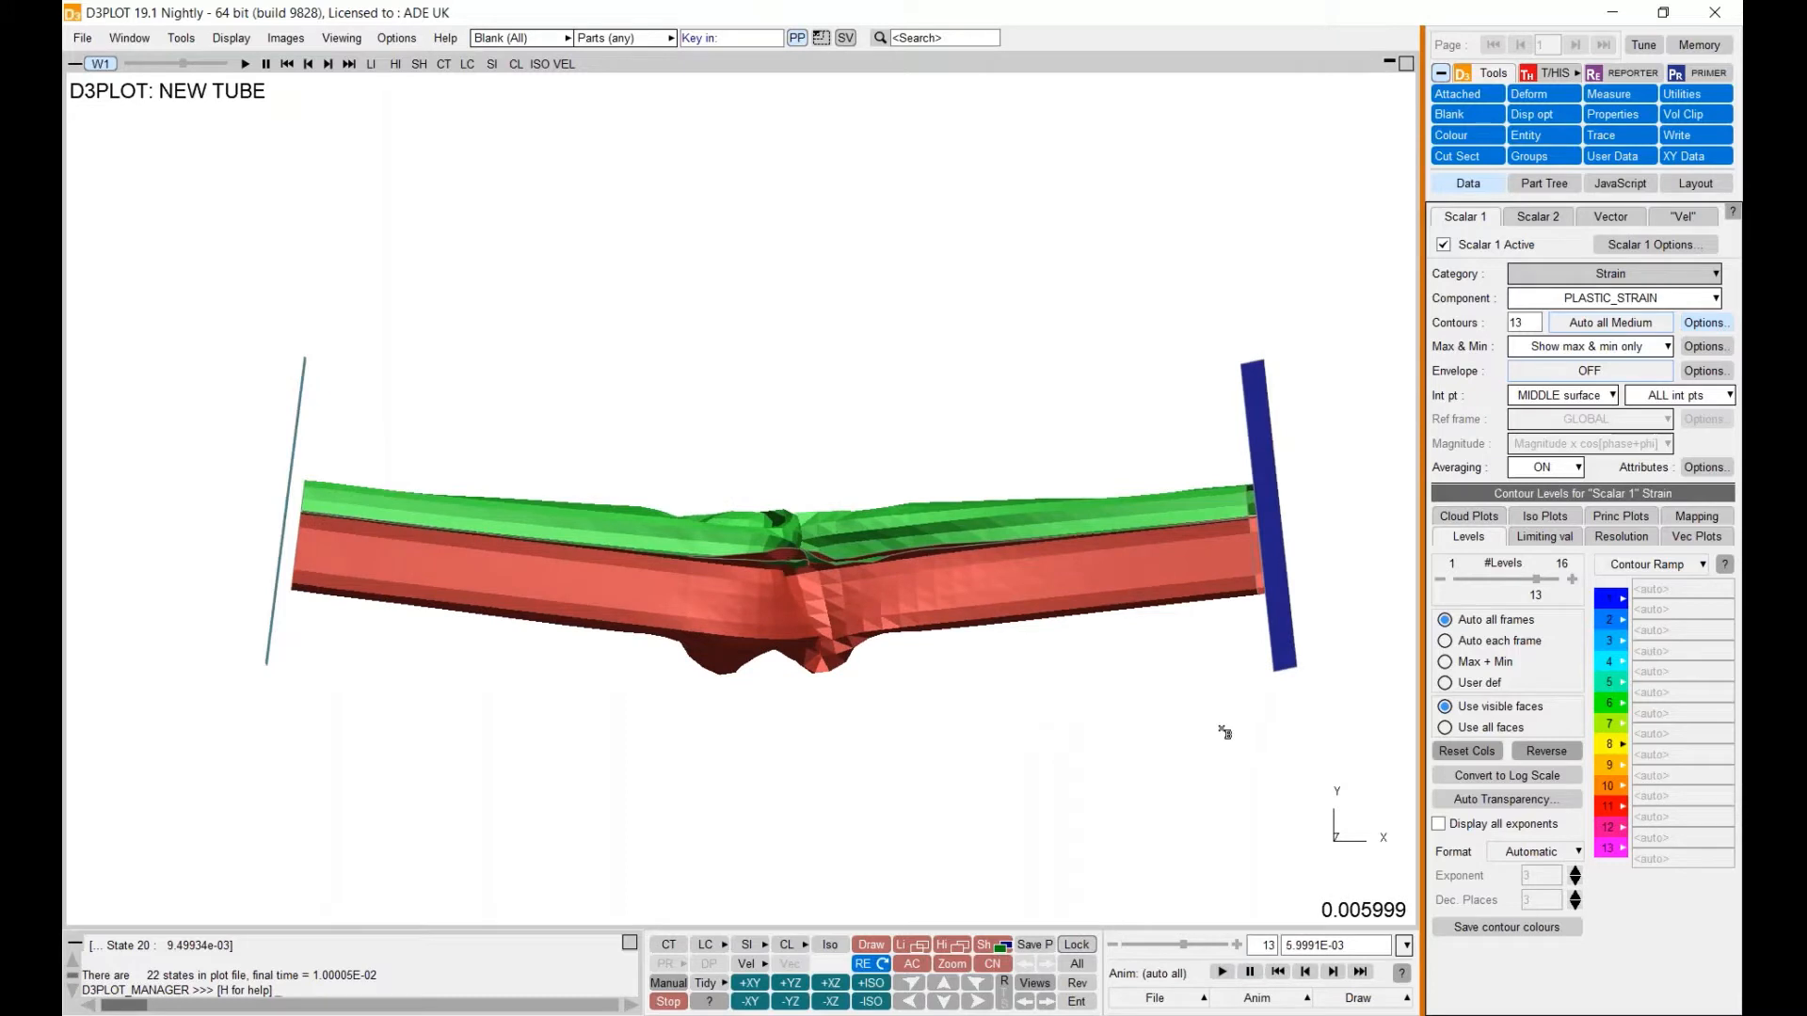
# - Fix the deformation at node N2914, at the upper front corner of the teal end plate
pyautogui.click(1528, 94)
pyautogui.click(1563, 241)
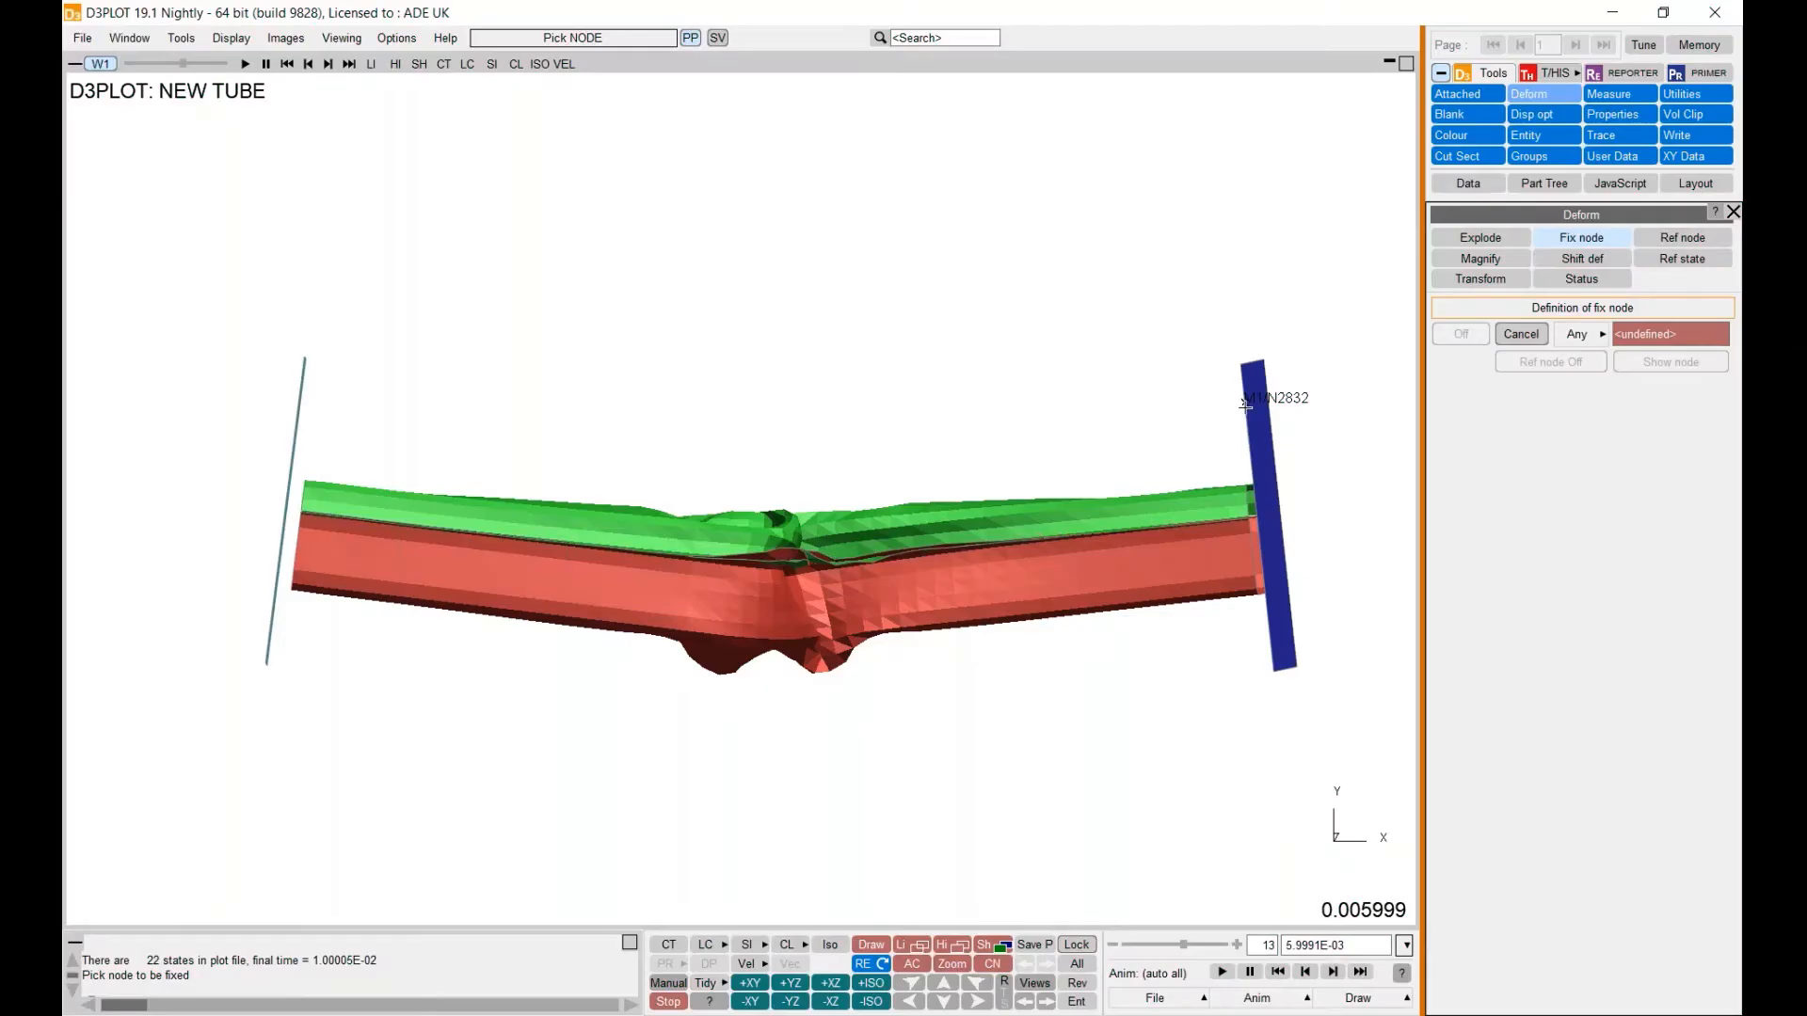
pyautogui.moveTo(787, 455); pyautogui.dragTo(237, 349)
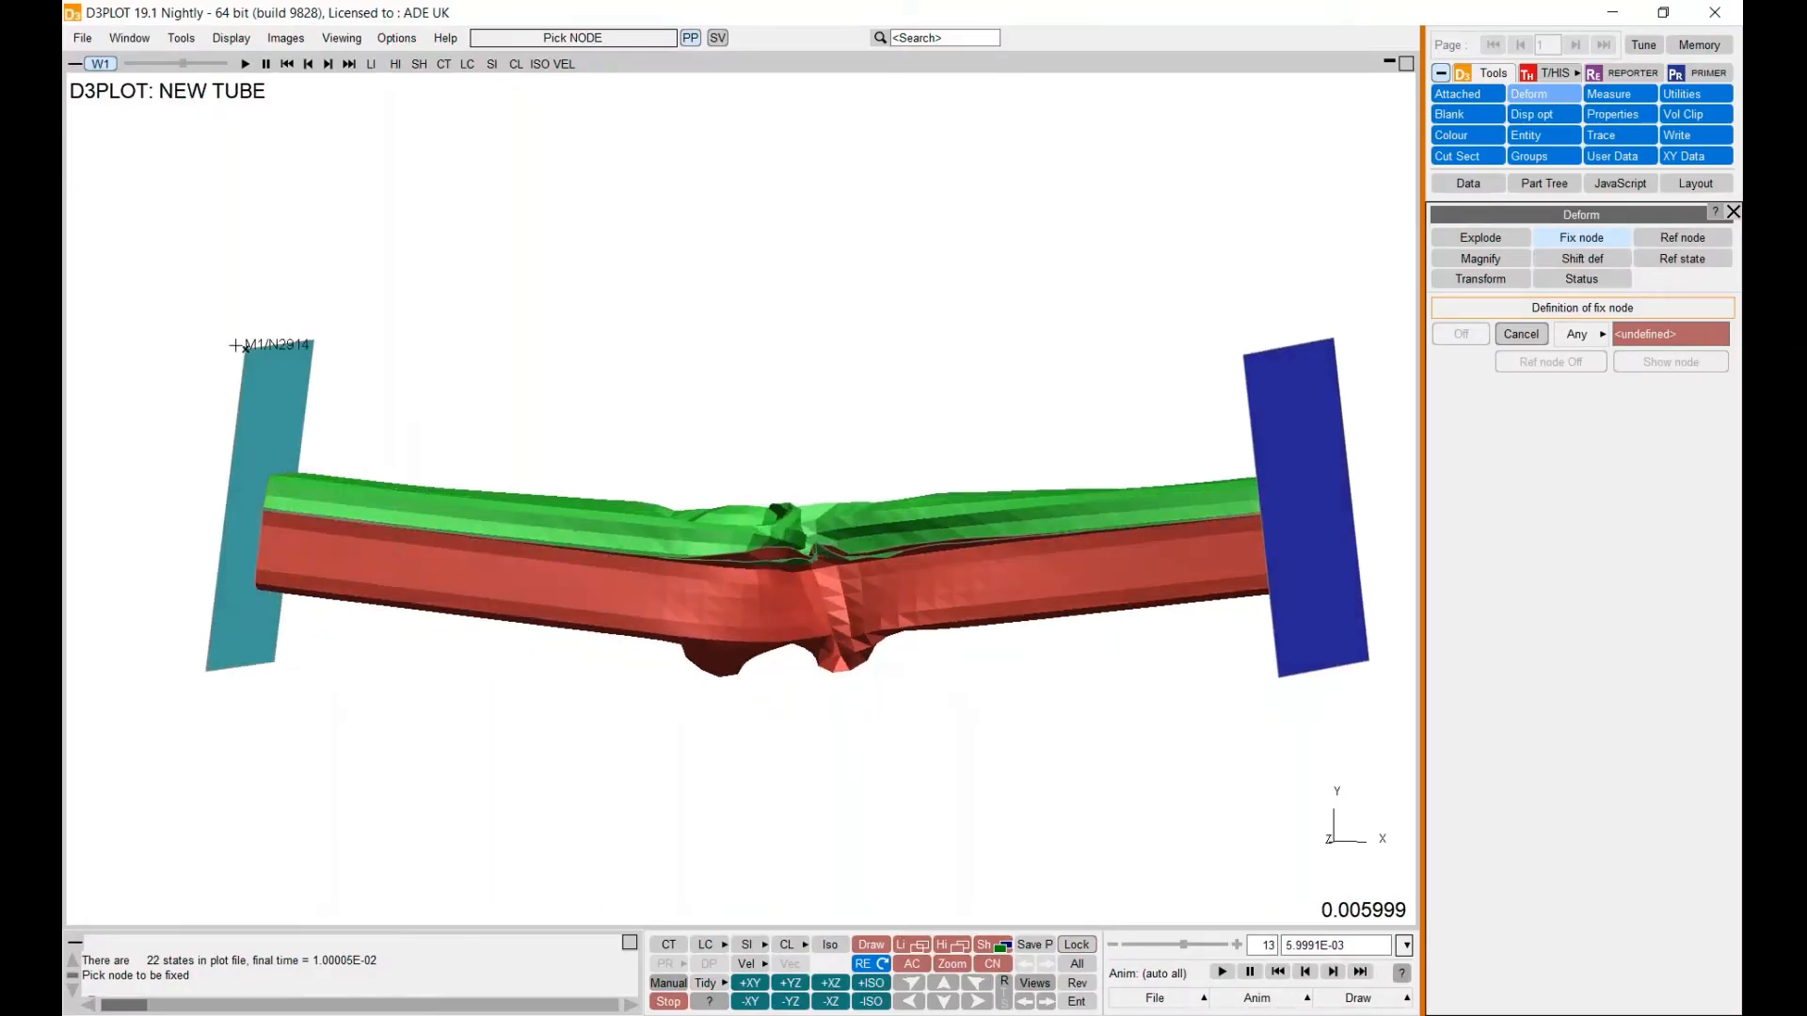
pyautogui.click(237, 346)
pyautogui.keyDown('shift'); pyautogui.moveTo(275, 395); pyautogui.dragTo(397, 385, button='middle'); pyautogui.keyUp('shift')
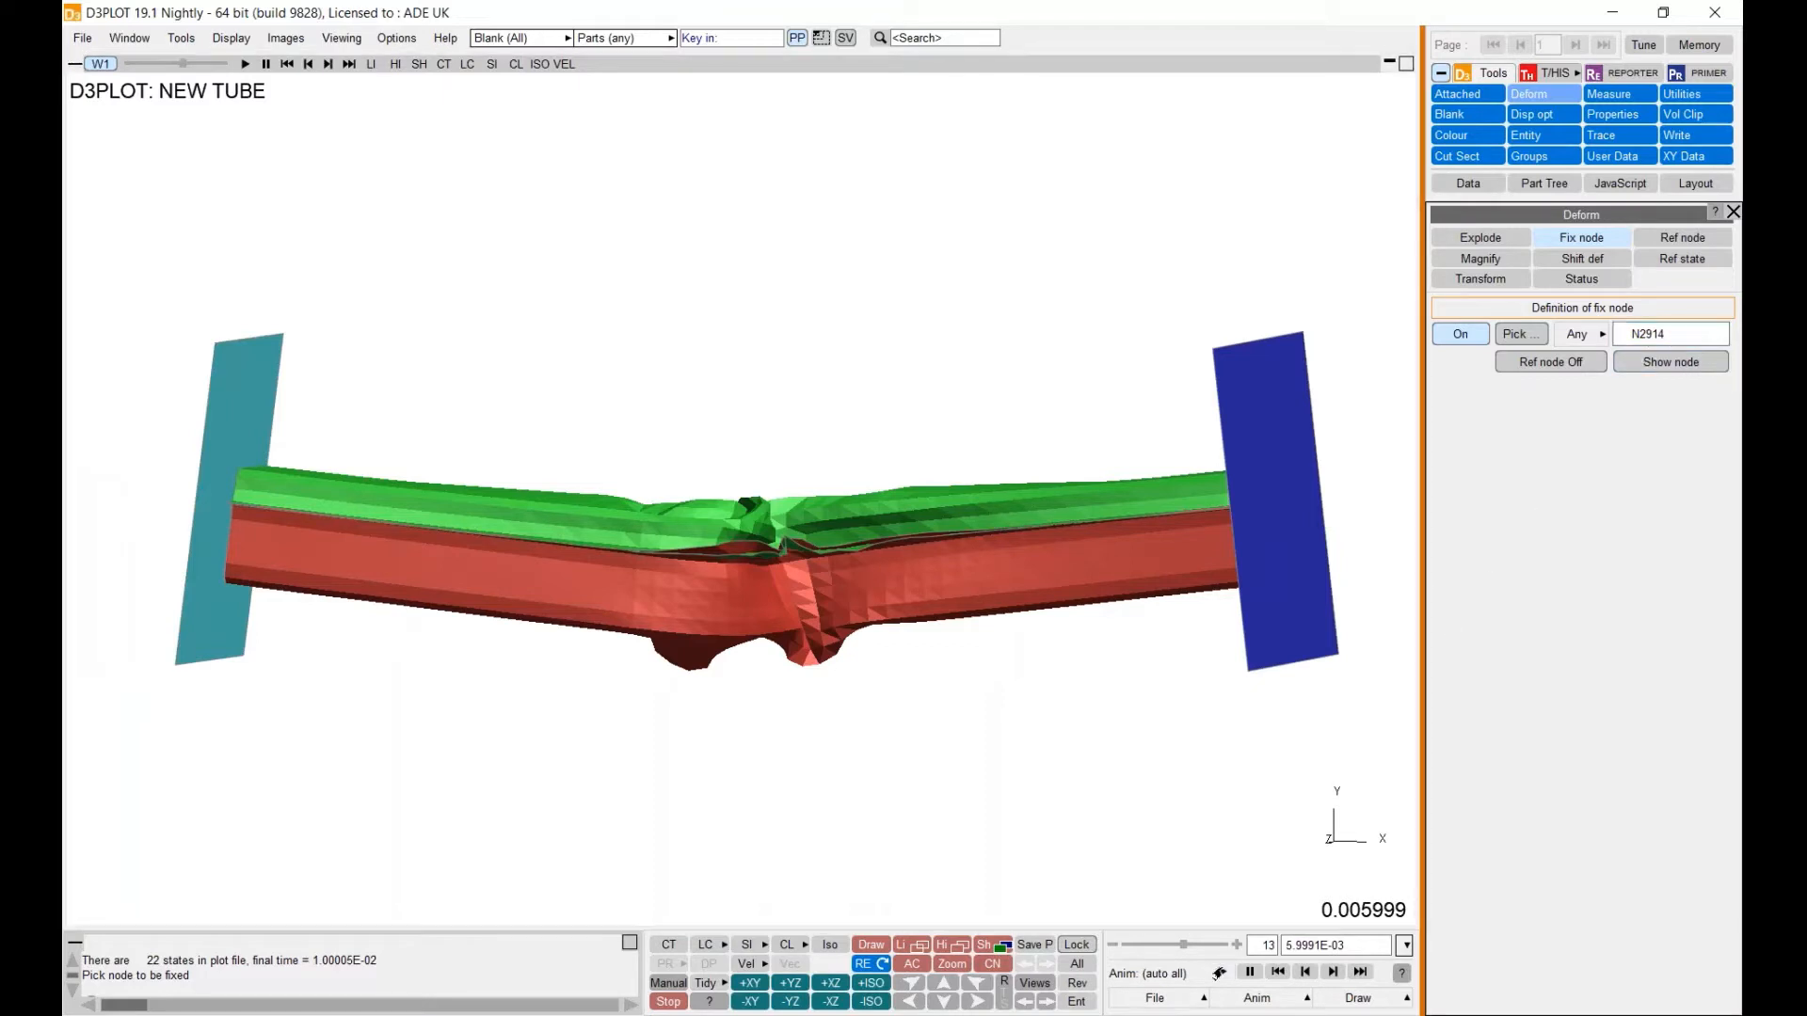
# - Replay the animation from the first state with the node fixed, and display the fixed node's label
pyautogui.click(1275, 972)
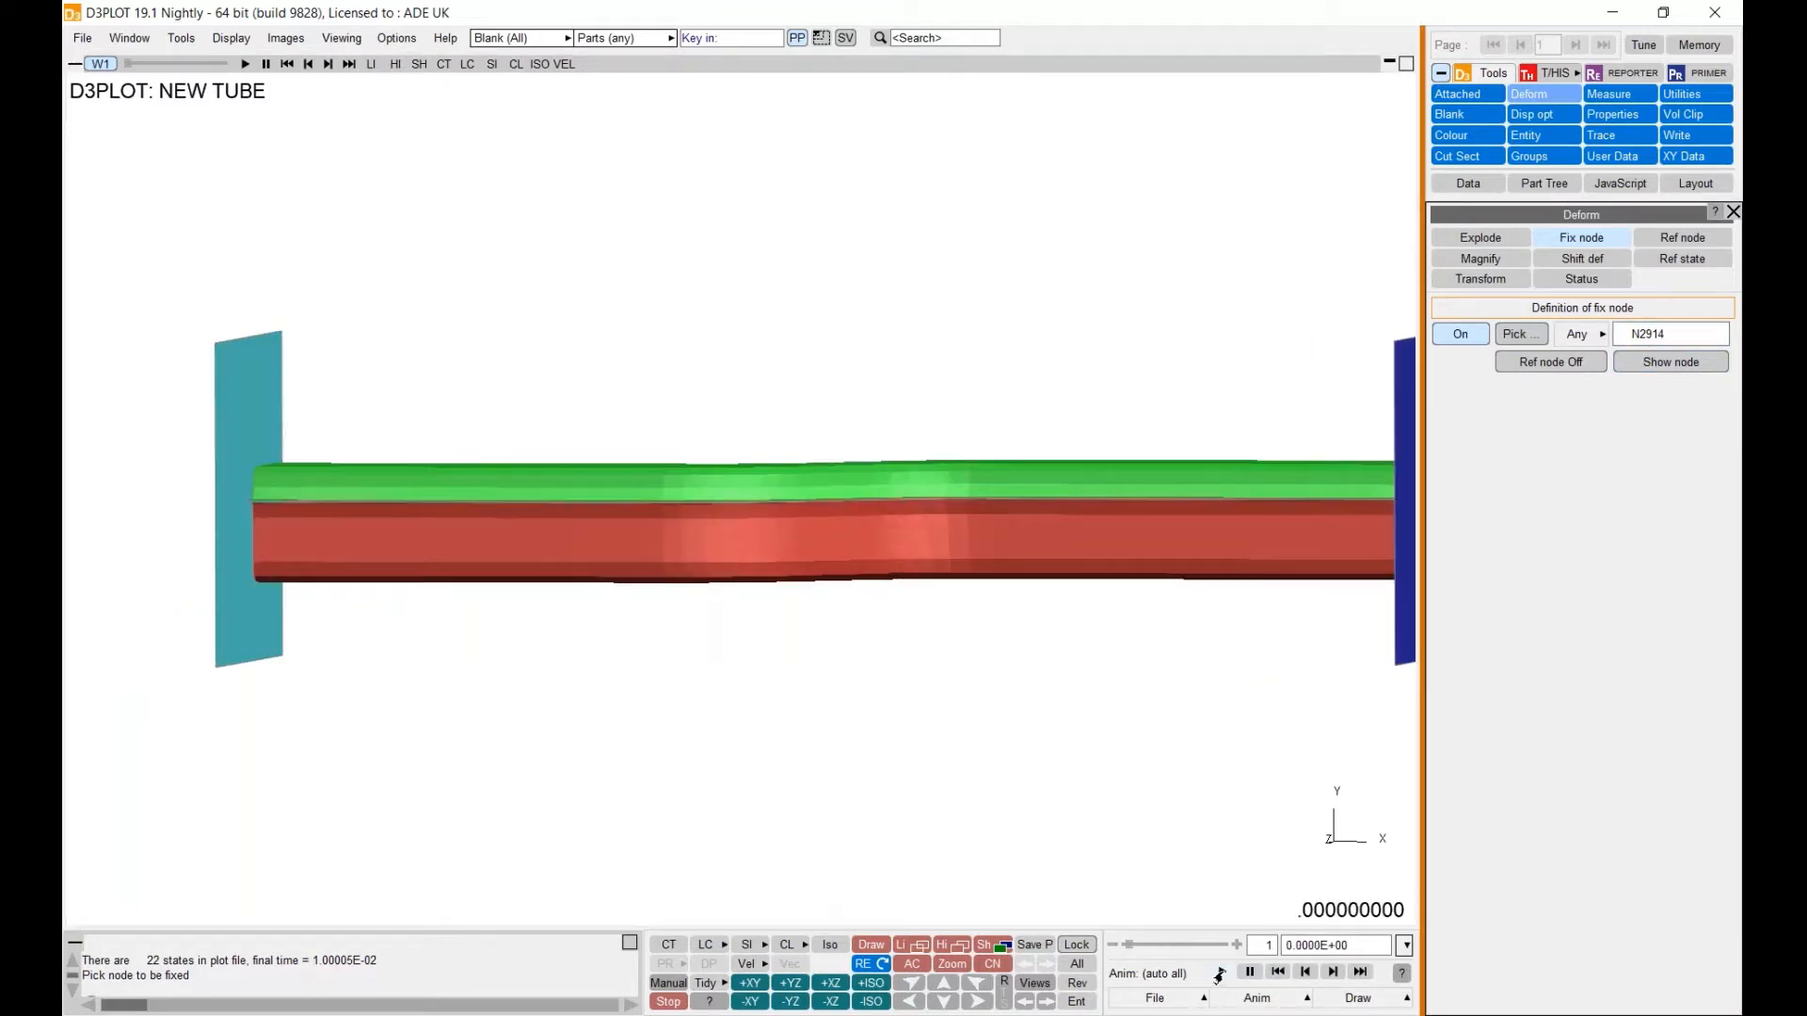
pyautogui.click(1220, 972)
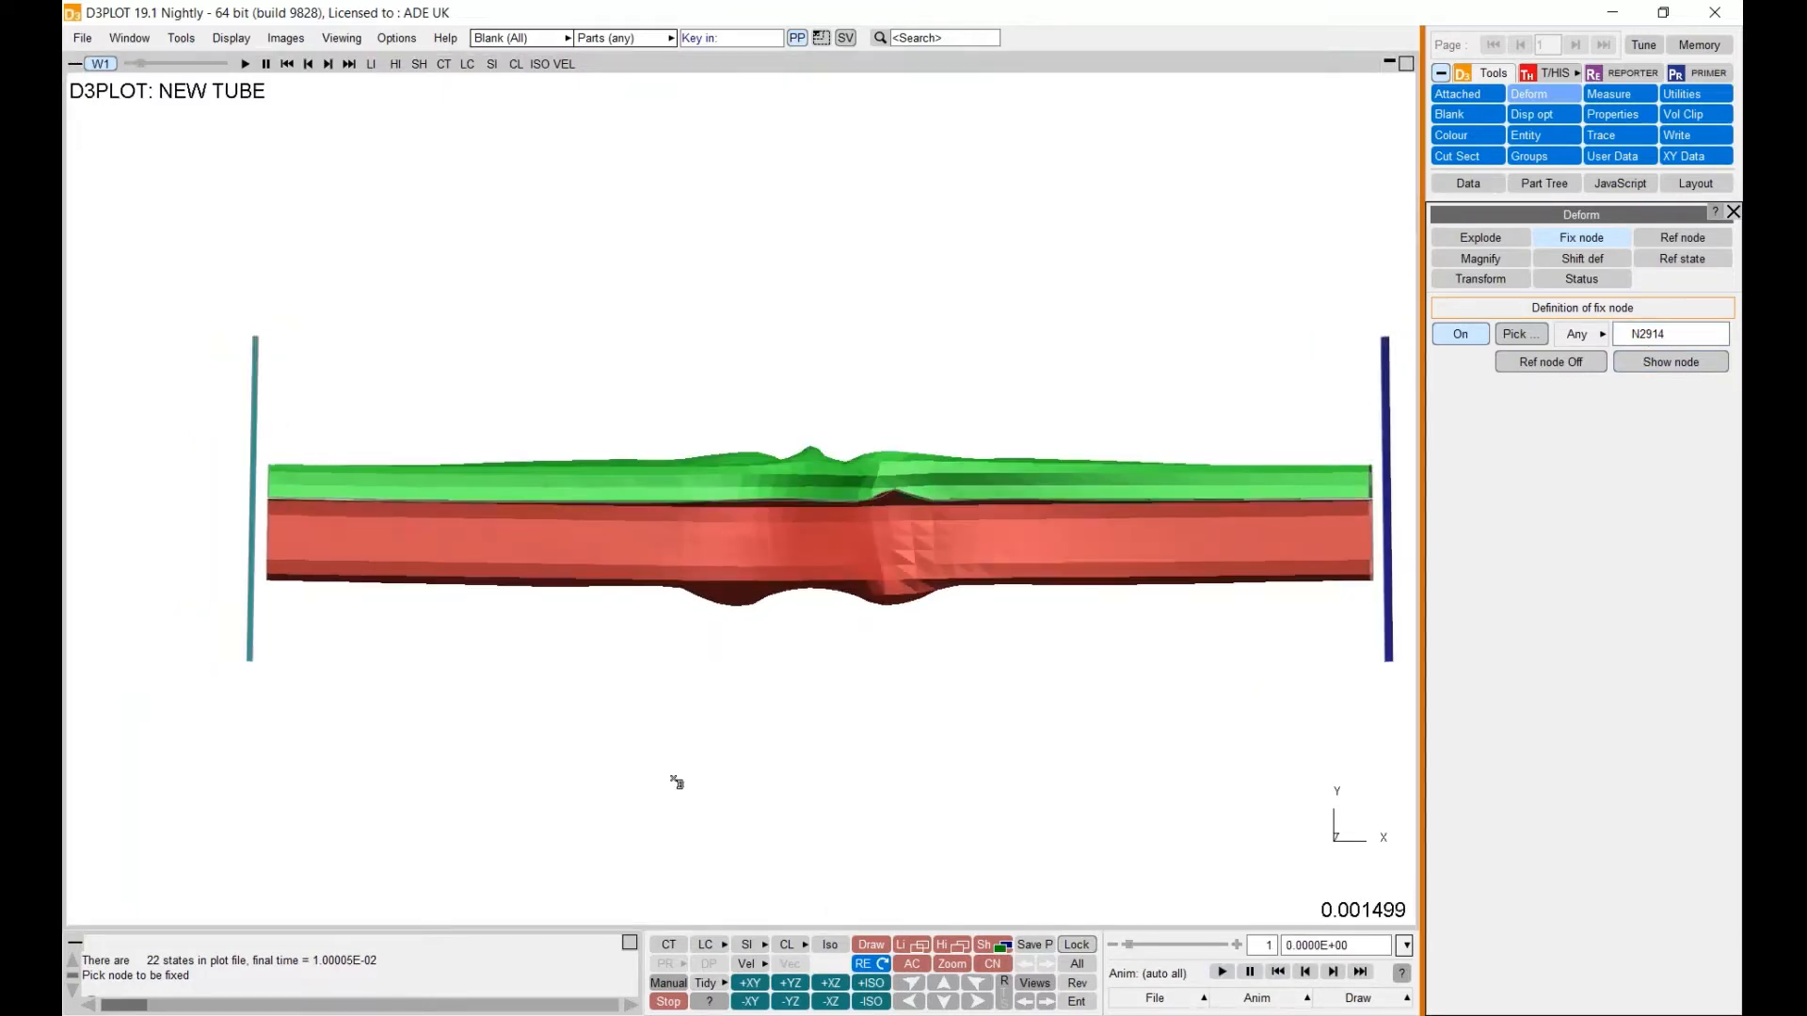
pyautogui.click(1651, 365)
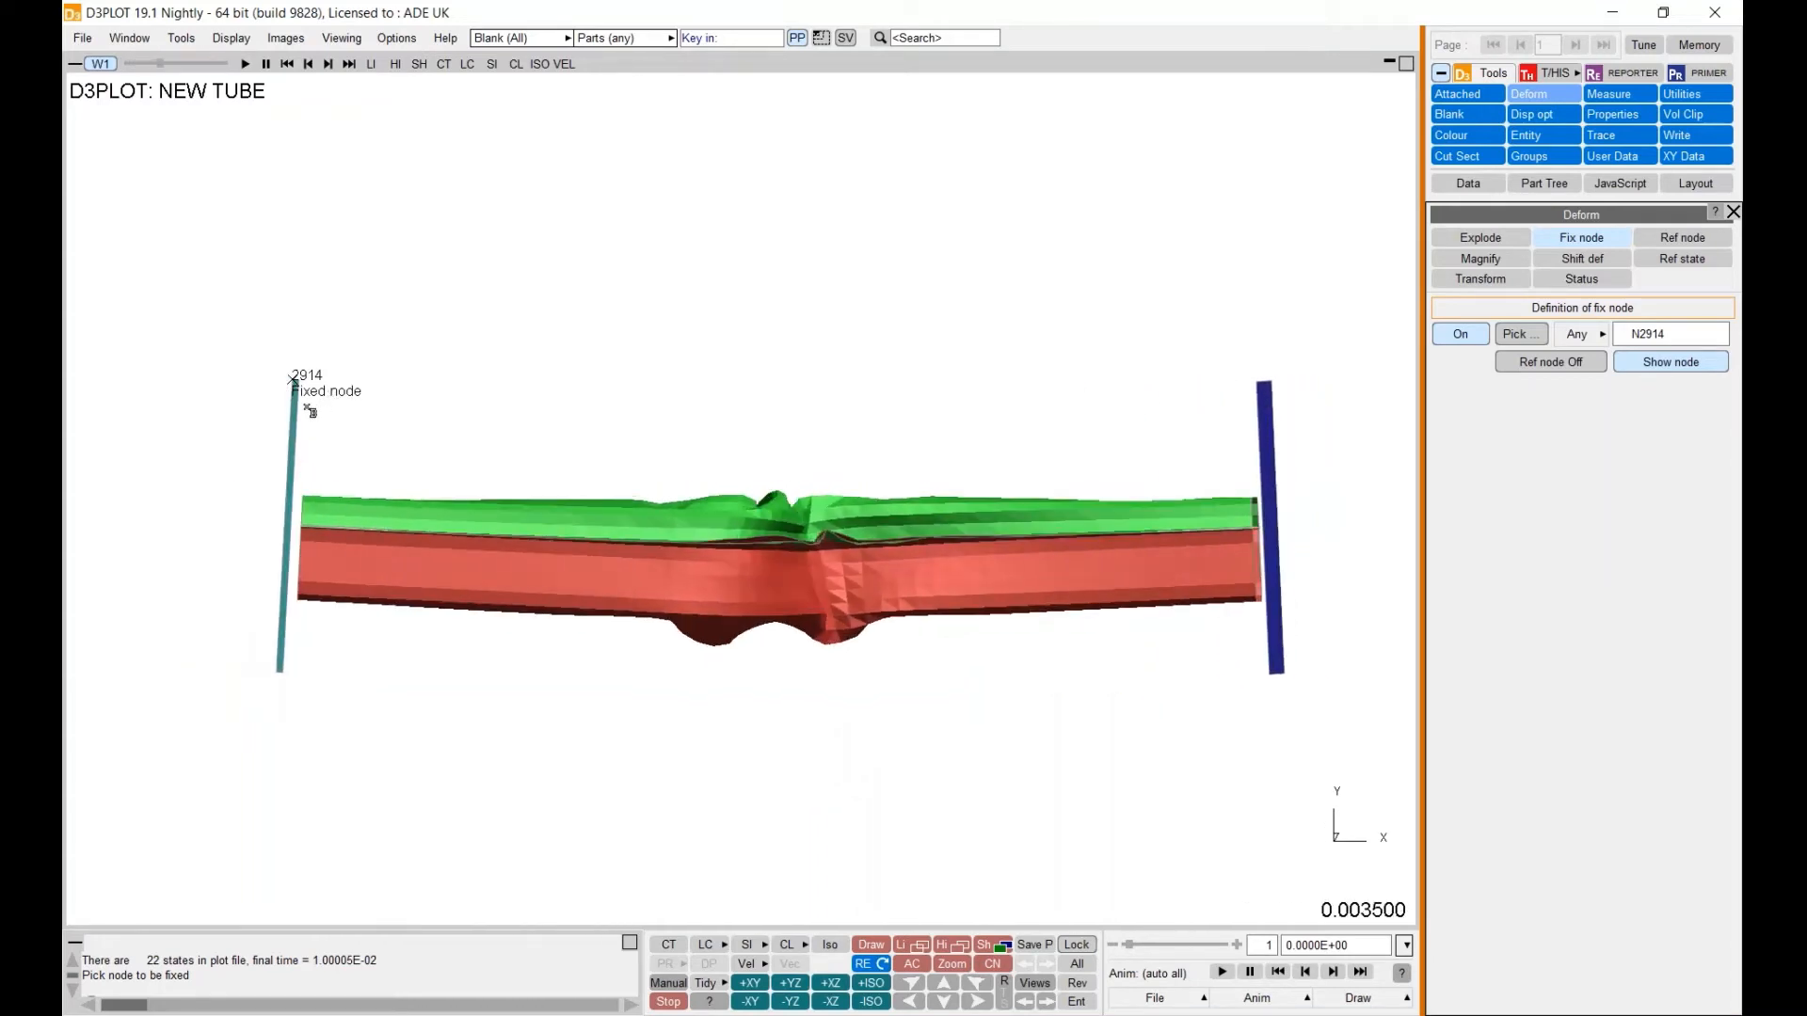
# - Toggle the fixed node off, on and off again to compare the motion, and return to the first state
pyautogui.click(1459, 335)
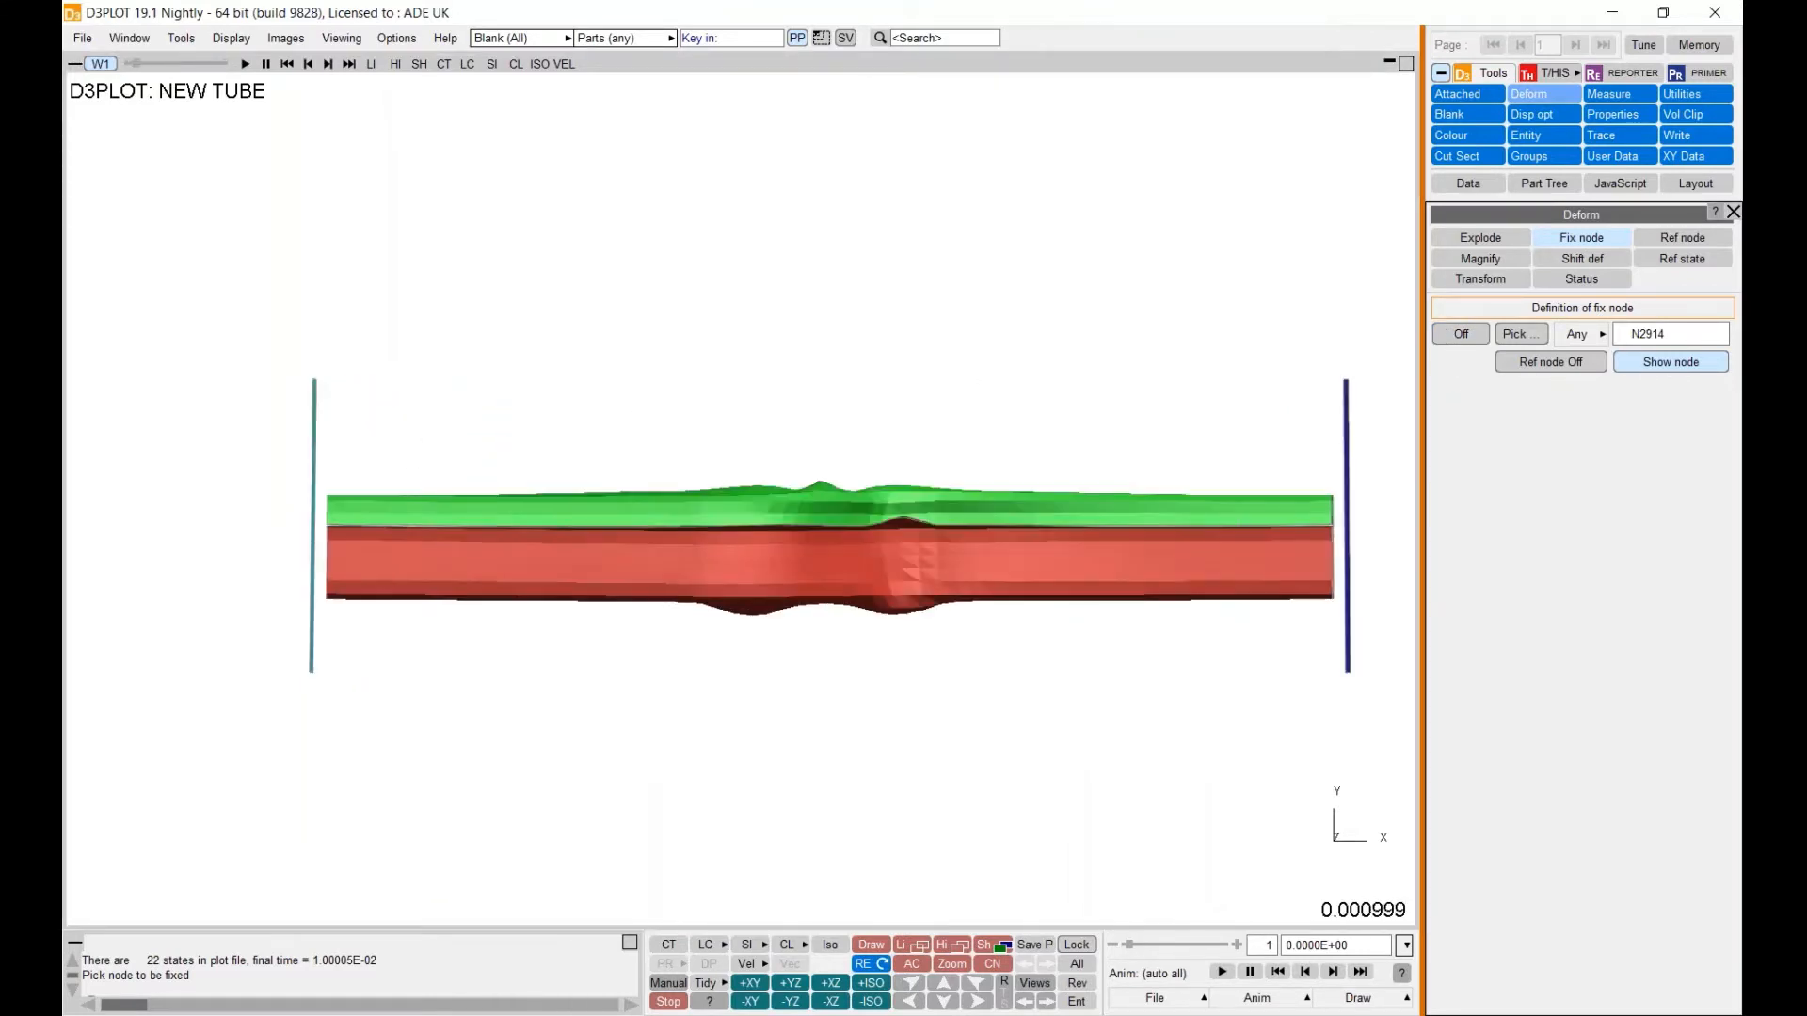
pyautogui.click(1458, 335)
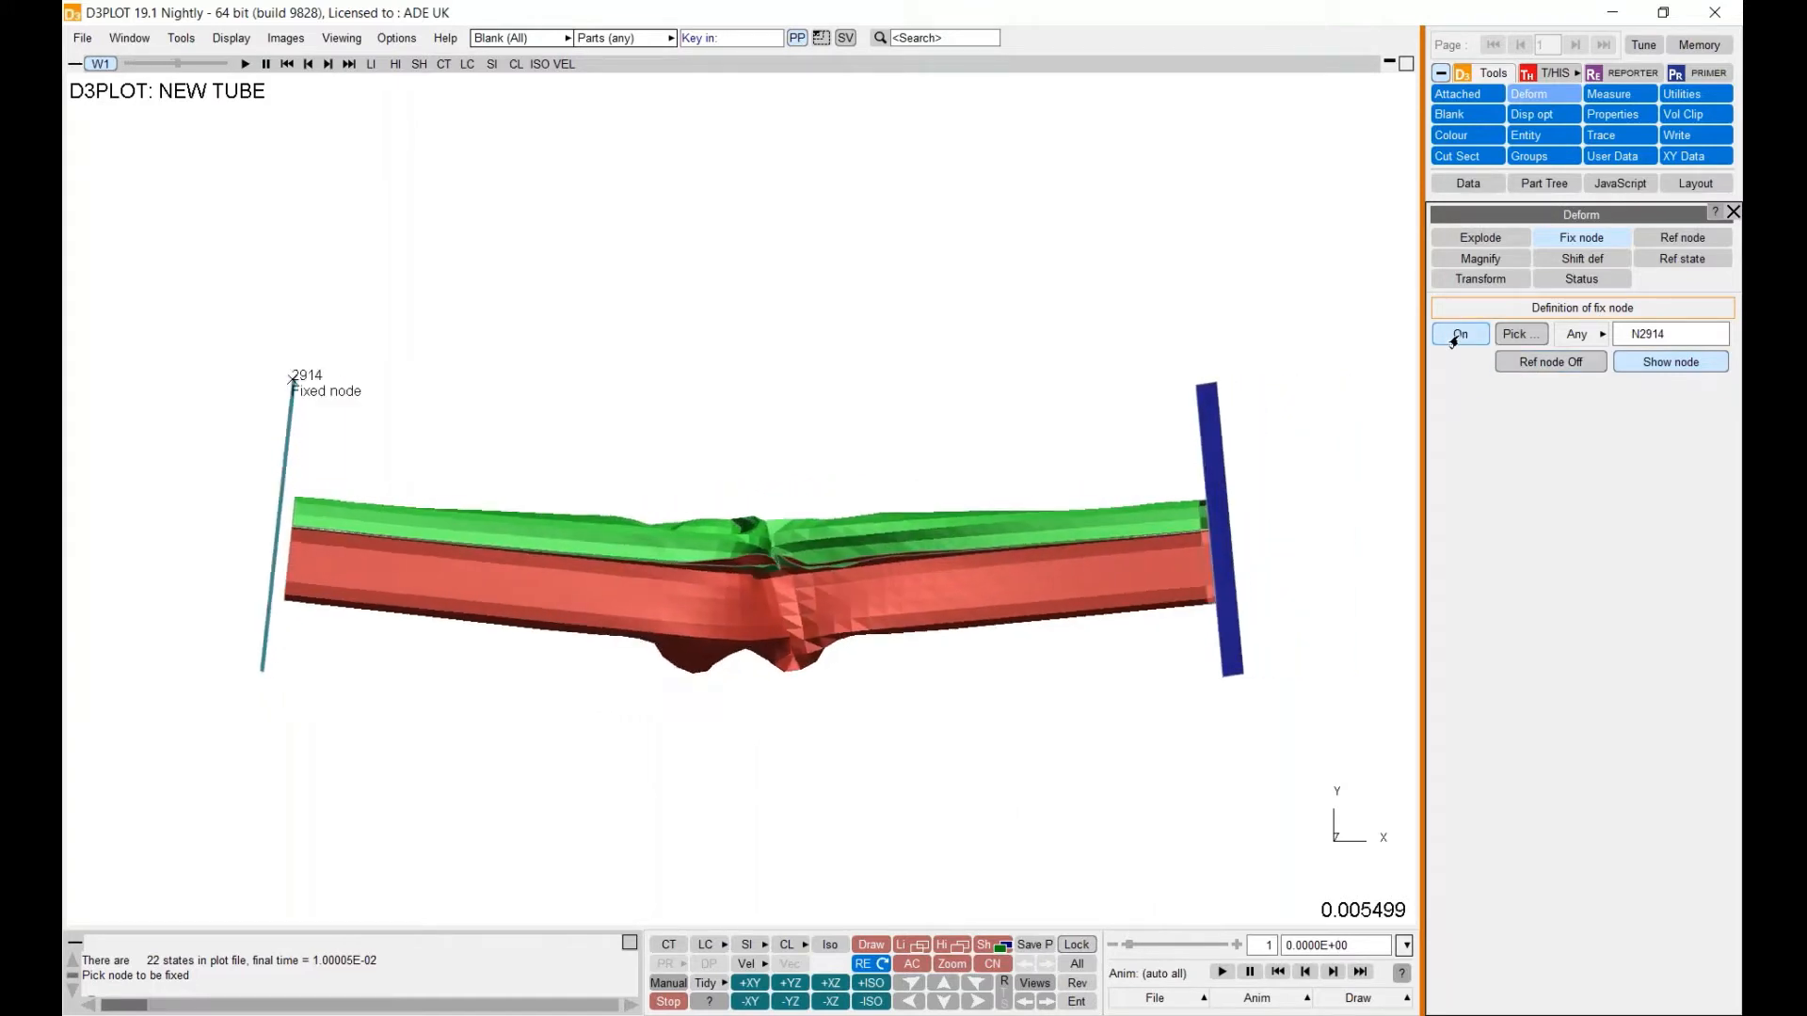
pyautogui.click(1456, 336)
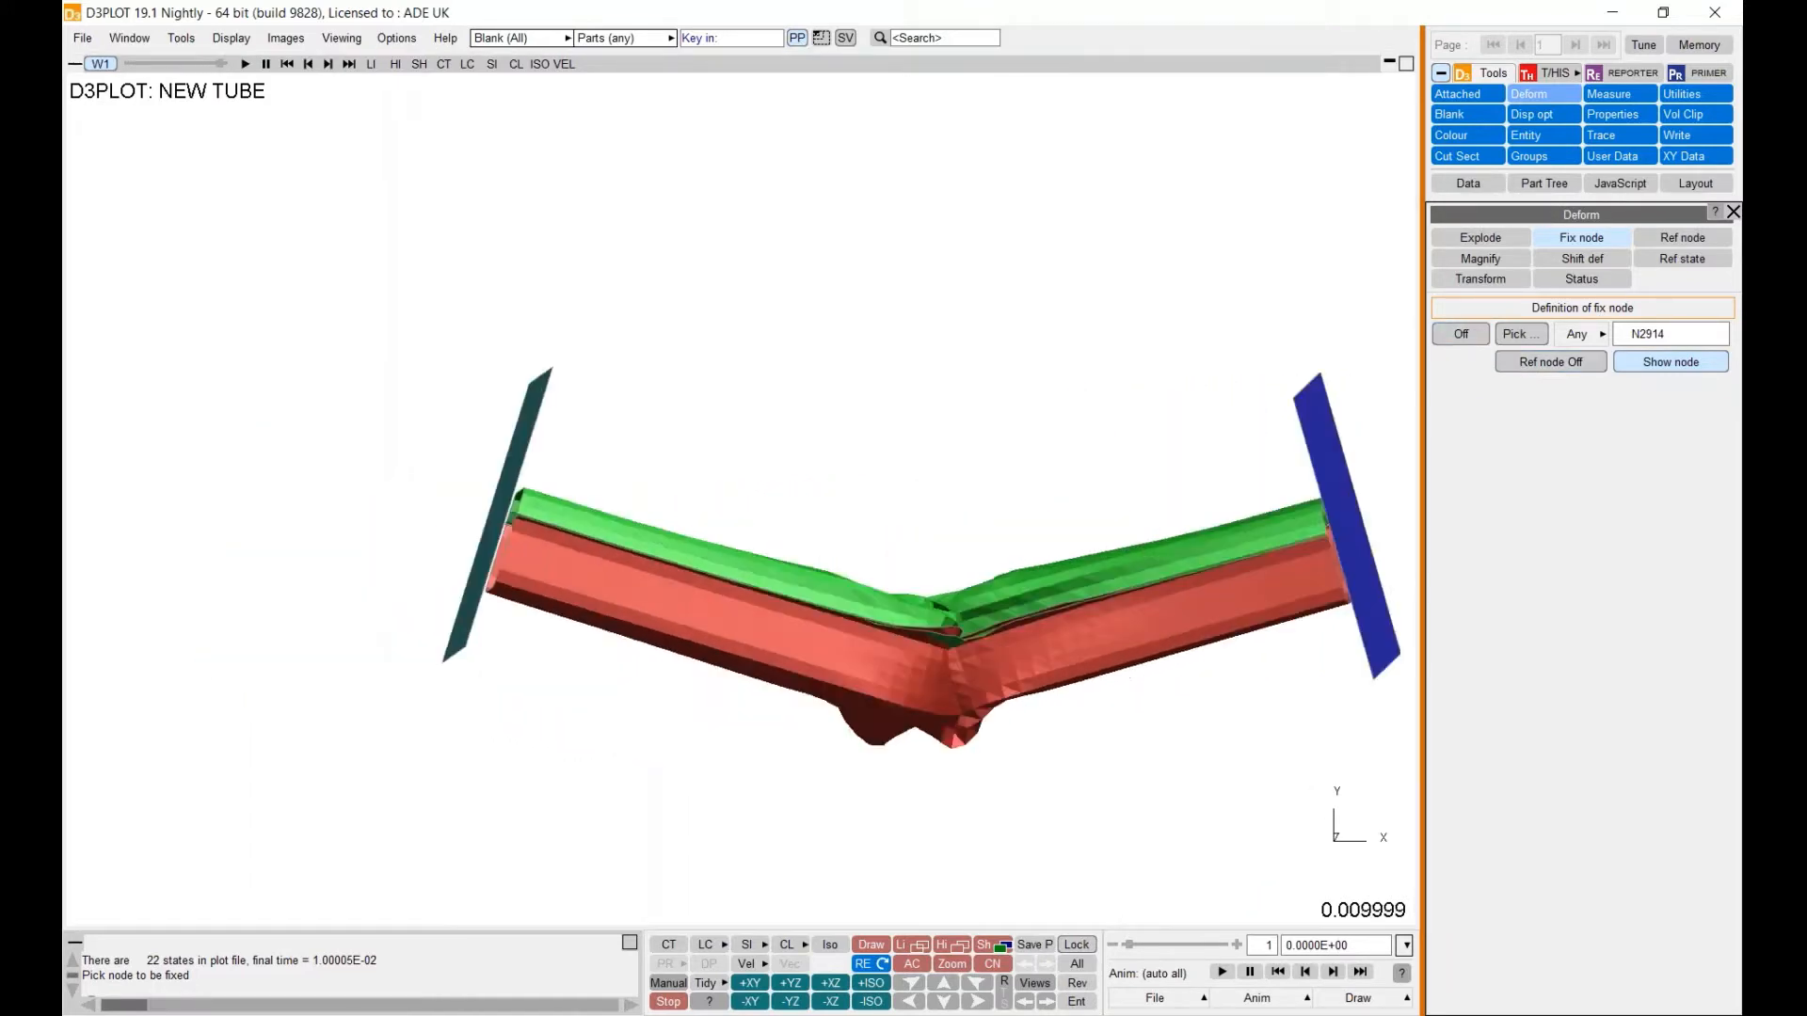
pyautogui.click(1277, 976)
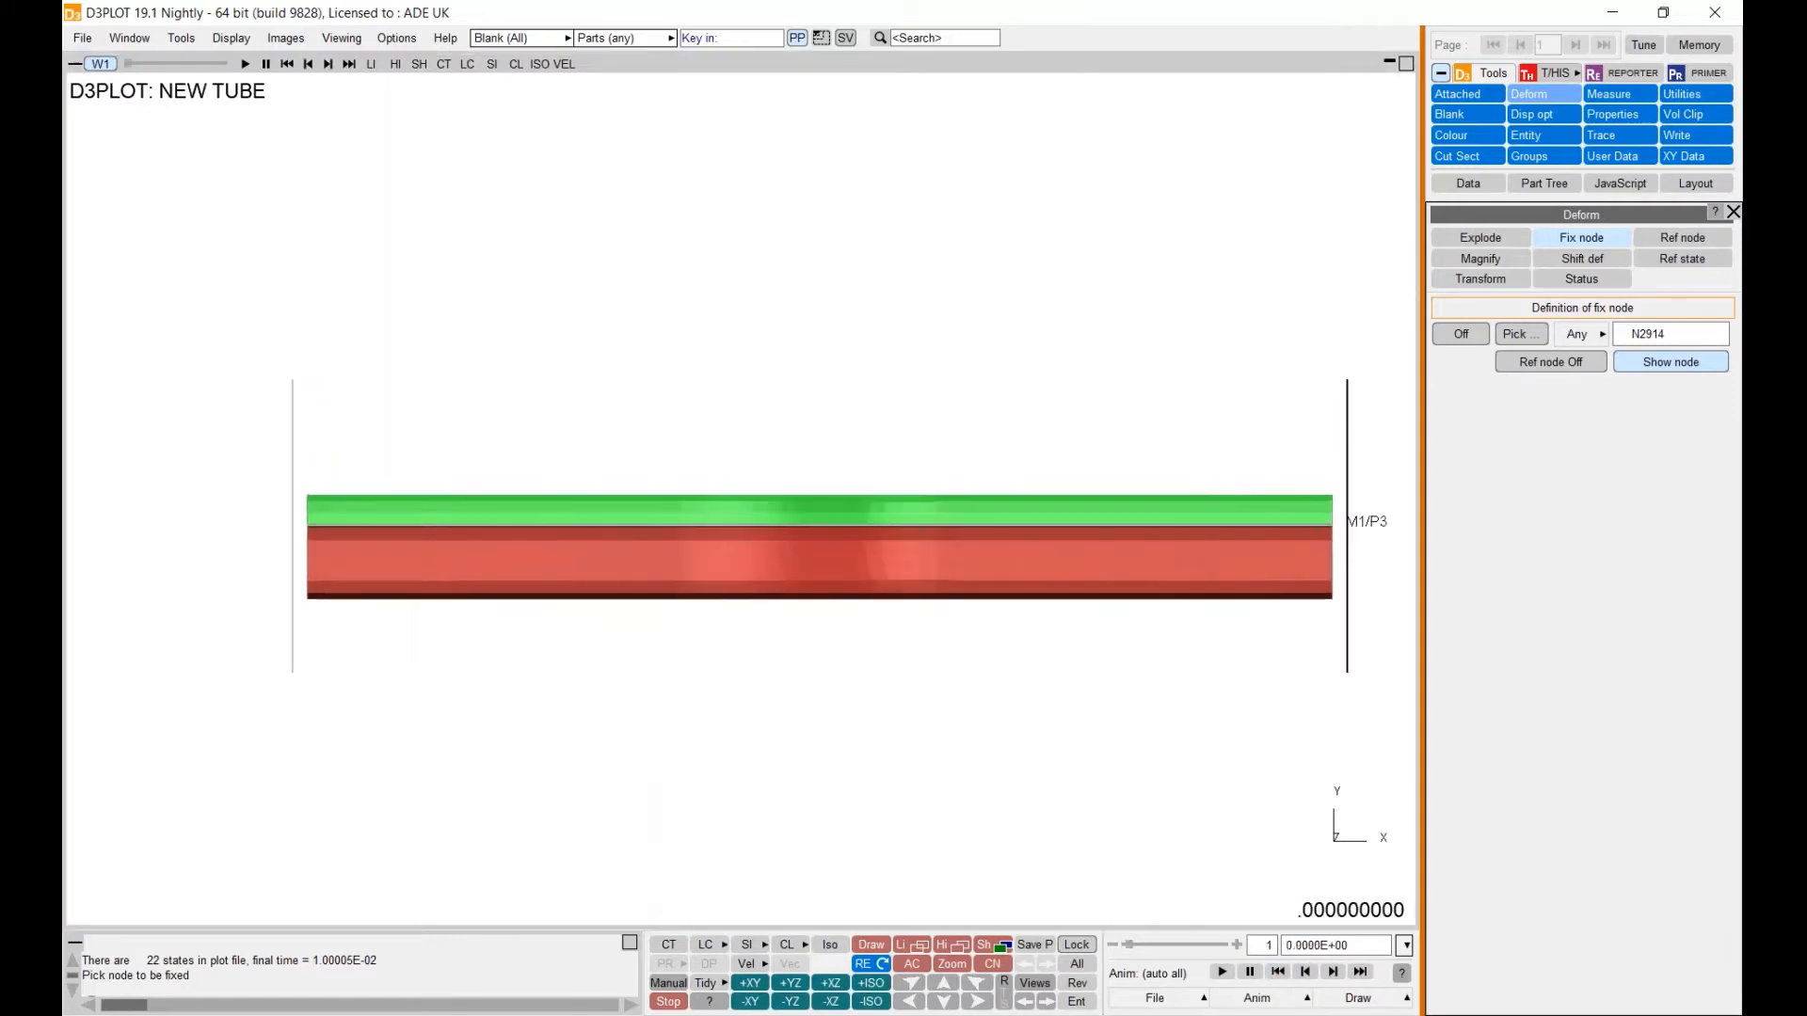
# - Open the Shift deformed definition without picking nodes, and play the animation up to state 13
pyautogui.click(1578, 261)
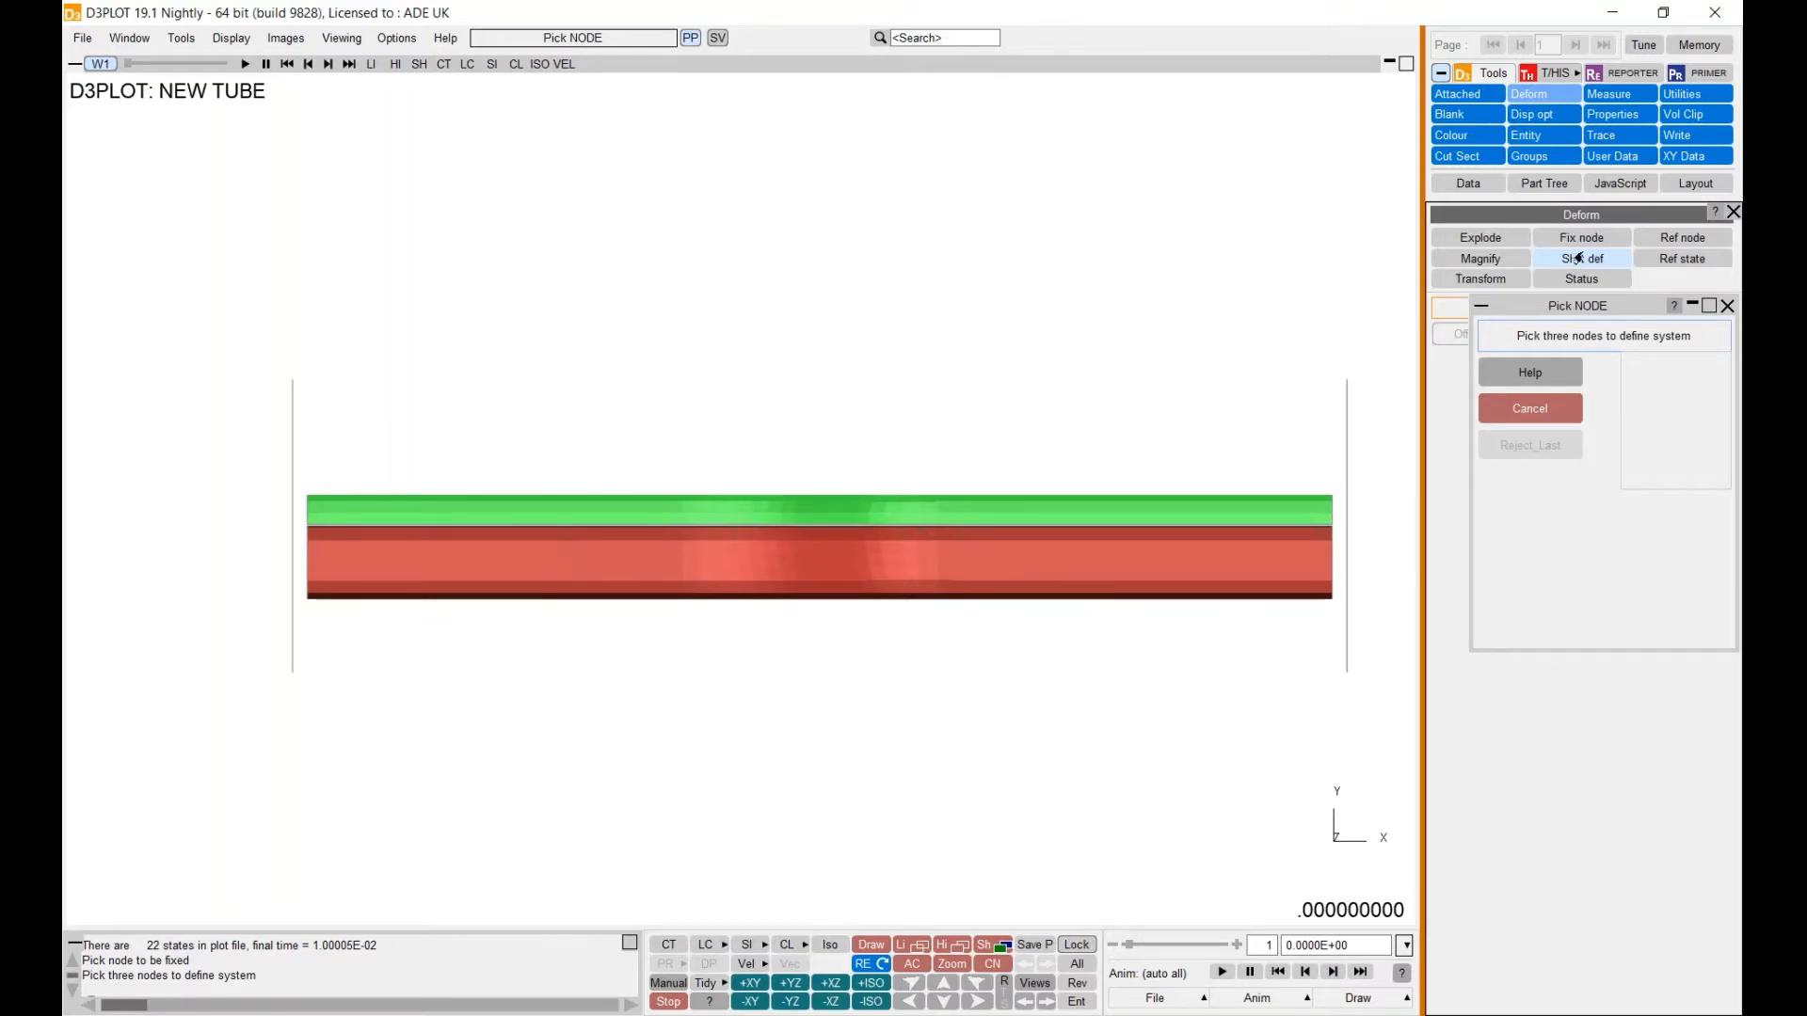
pyautogui.moveTo(906, 684); pyautogui.dragTo(887, 674, button='middle')
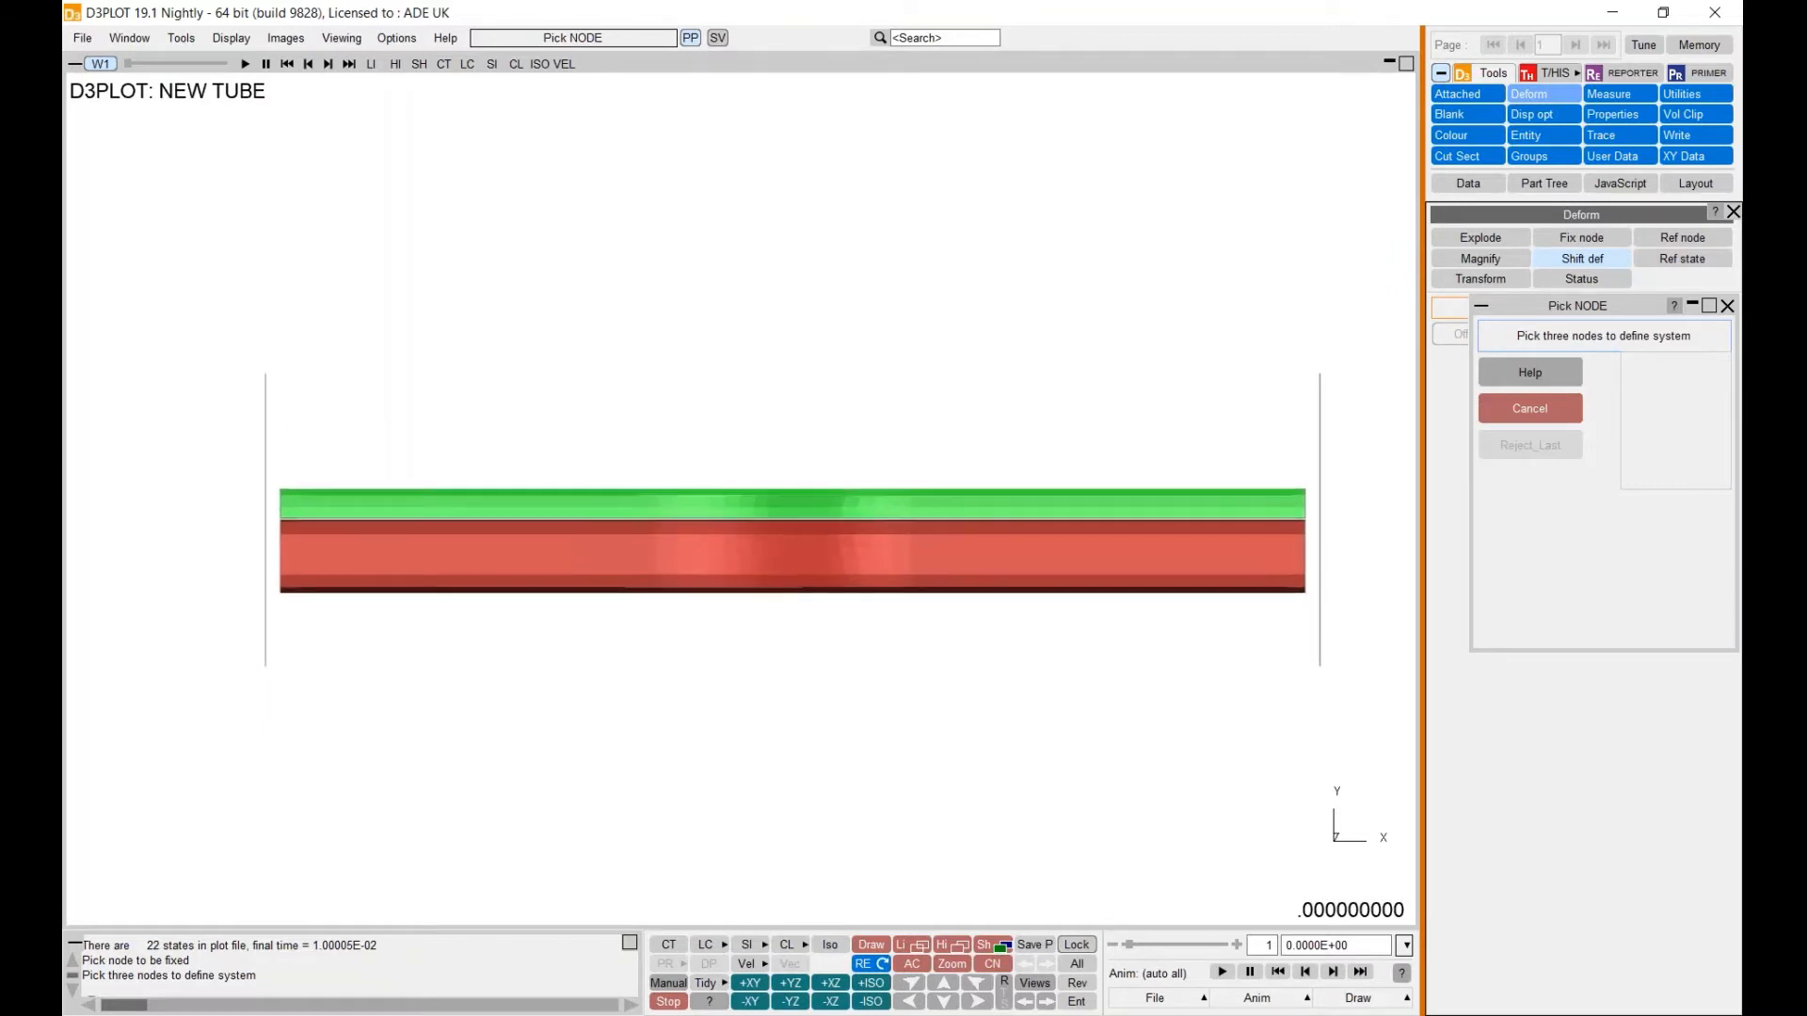
pyautogui.click(1513, 408)
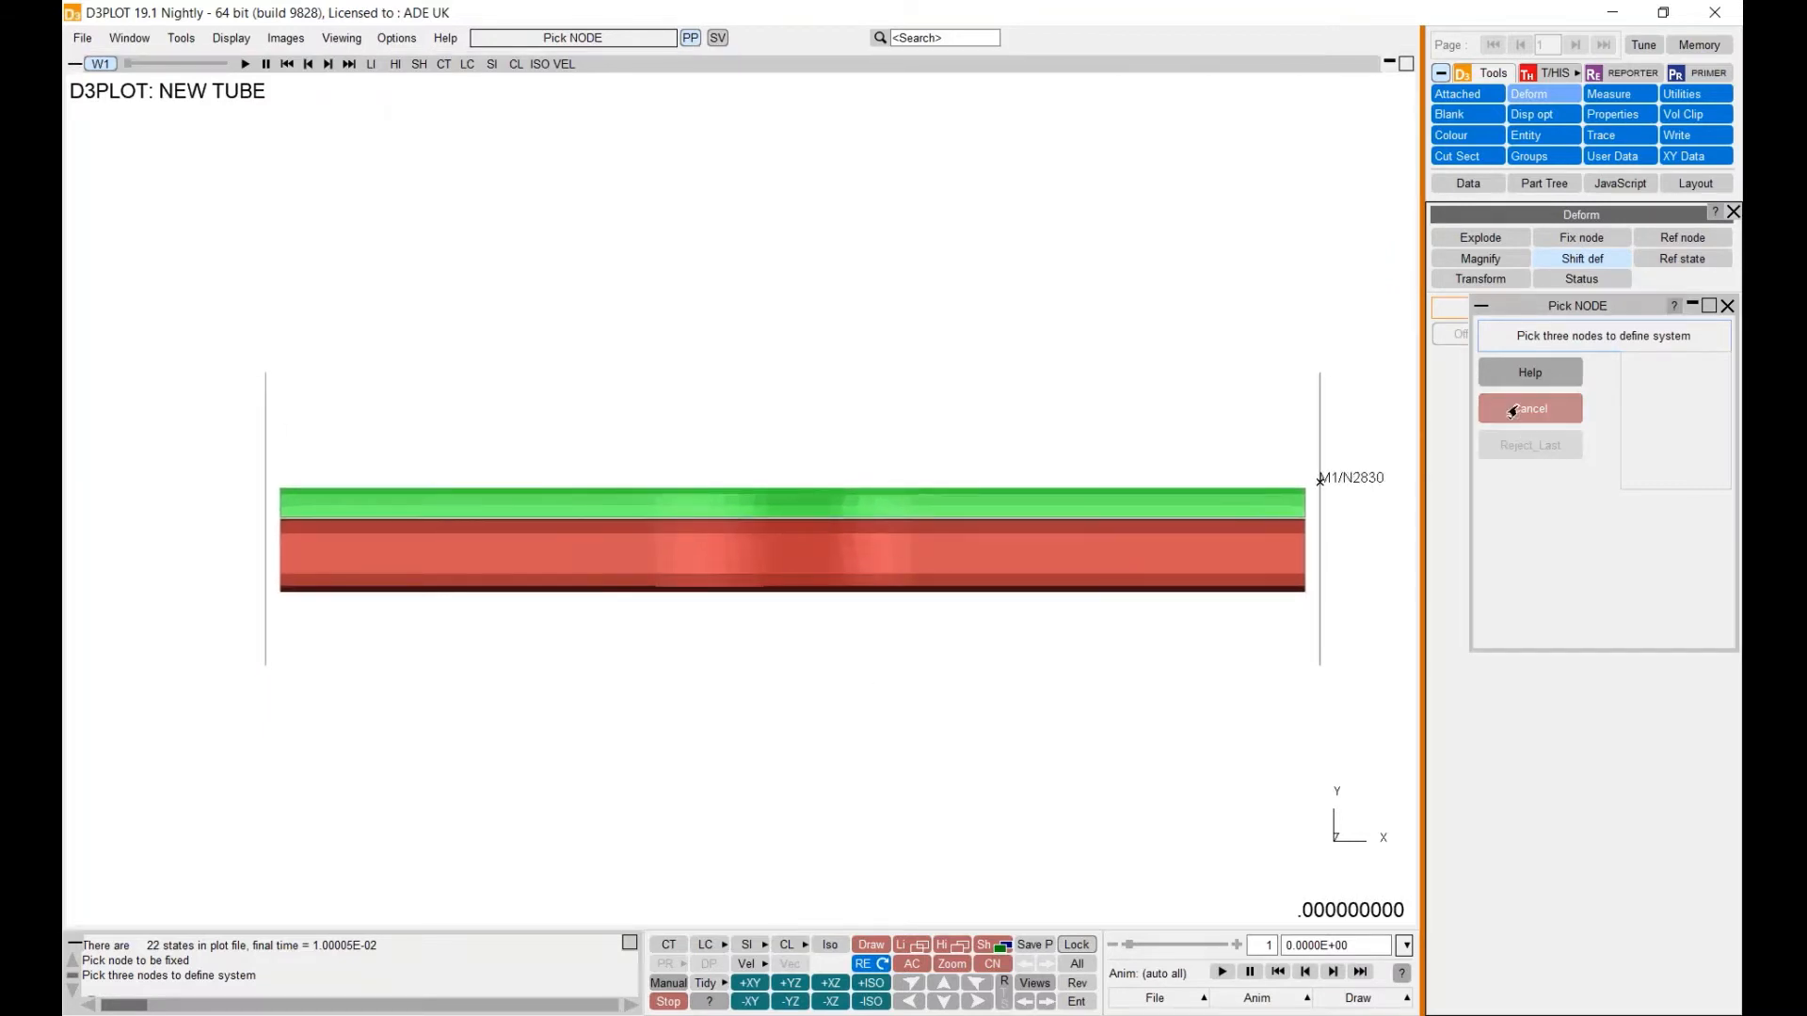
pyautogui.click(1220, 975)
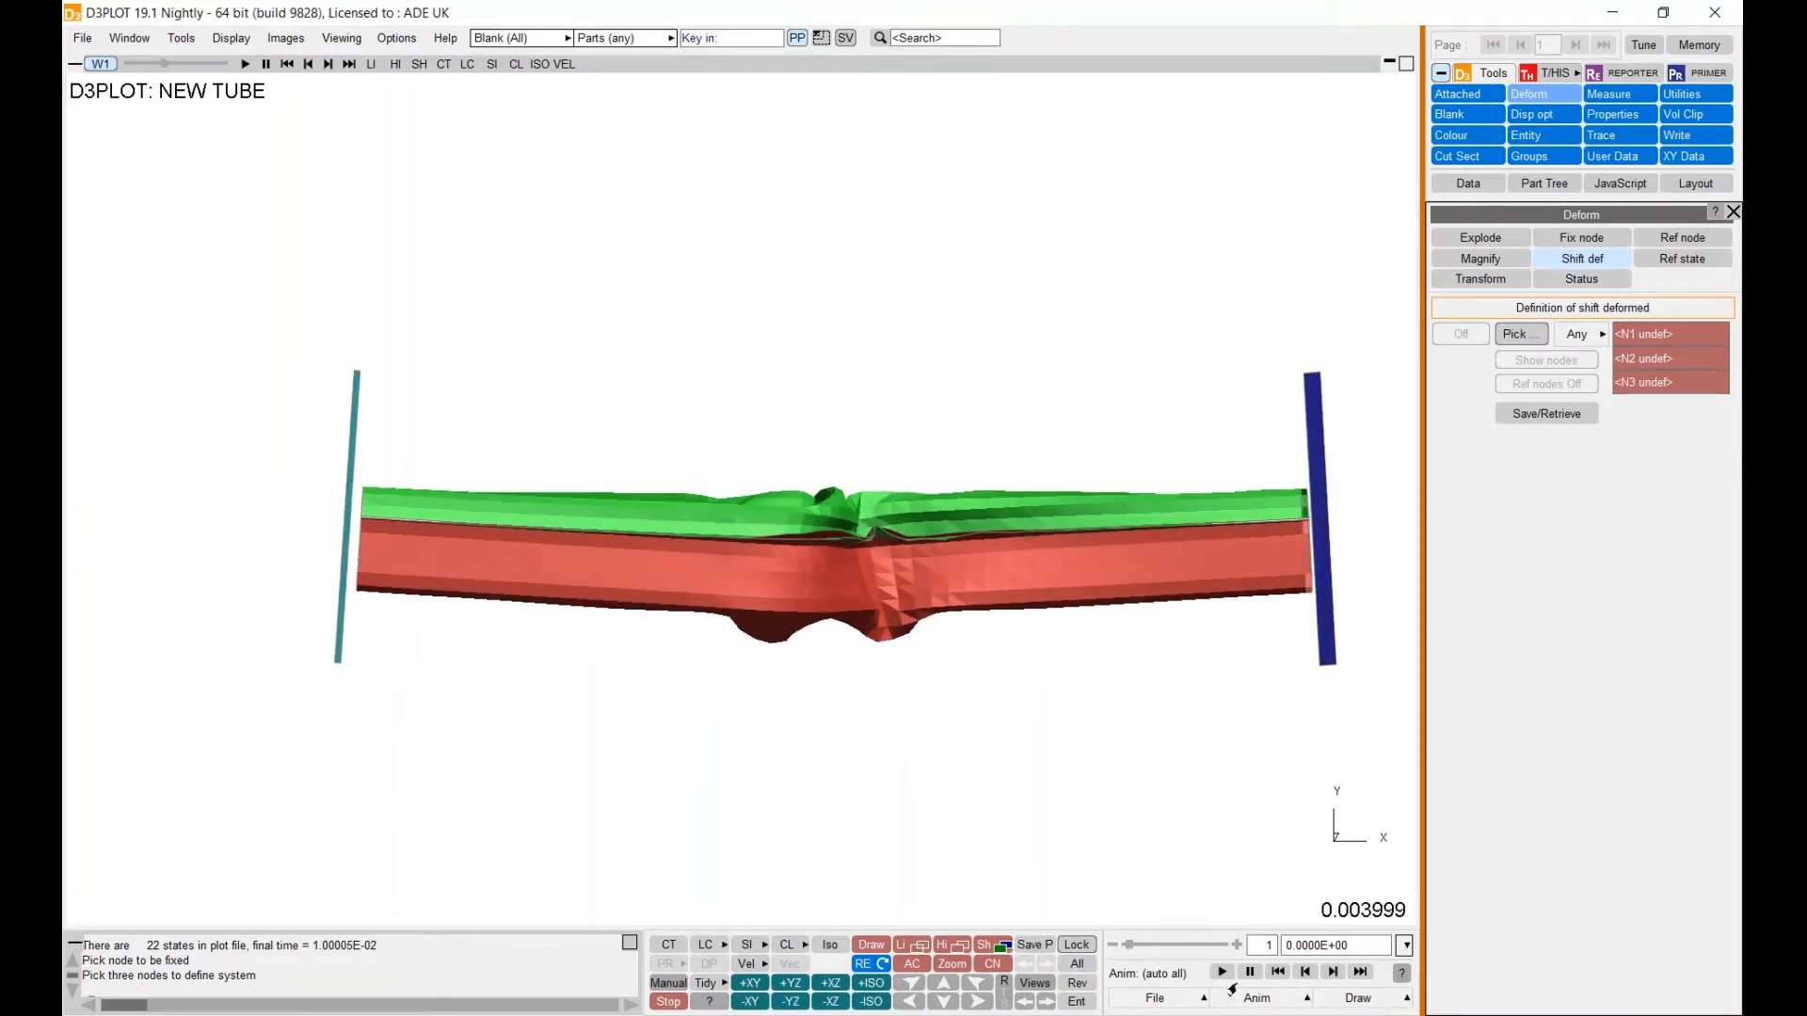
pyautogui.click(1248, 972)
# - Define the shift-deformed system with nodes N2914, N2924 and N2906 at the teal end plate's corners, and display these nodes
pyautogui.click(1517, 334)
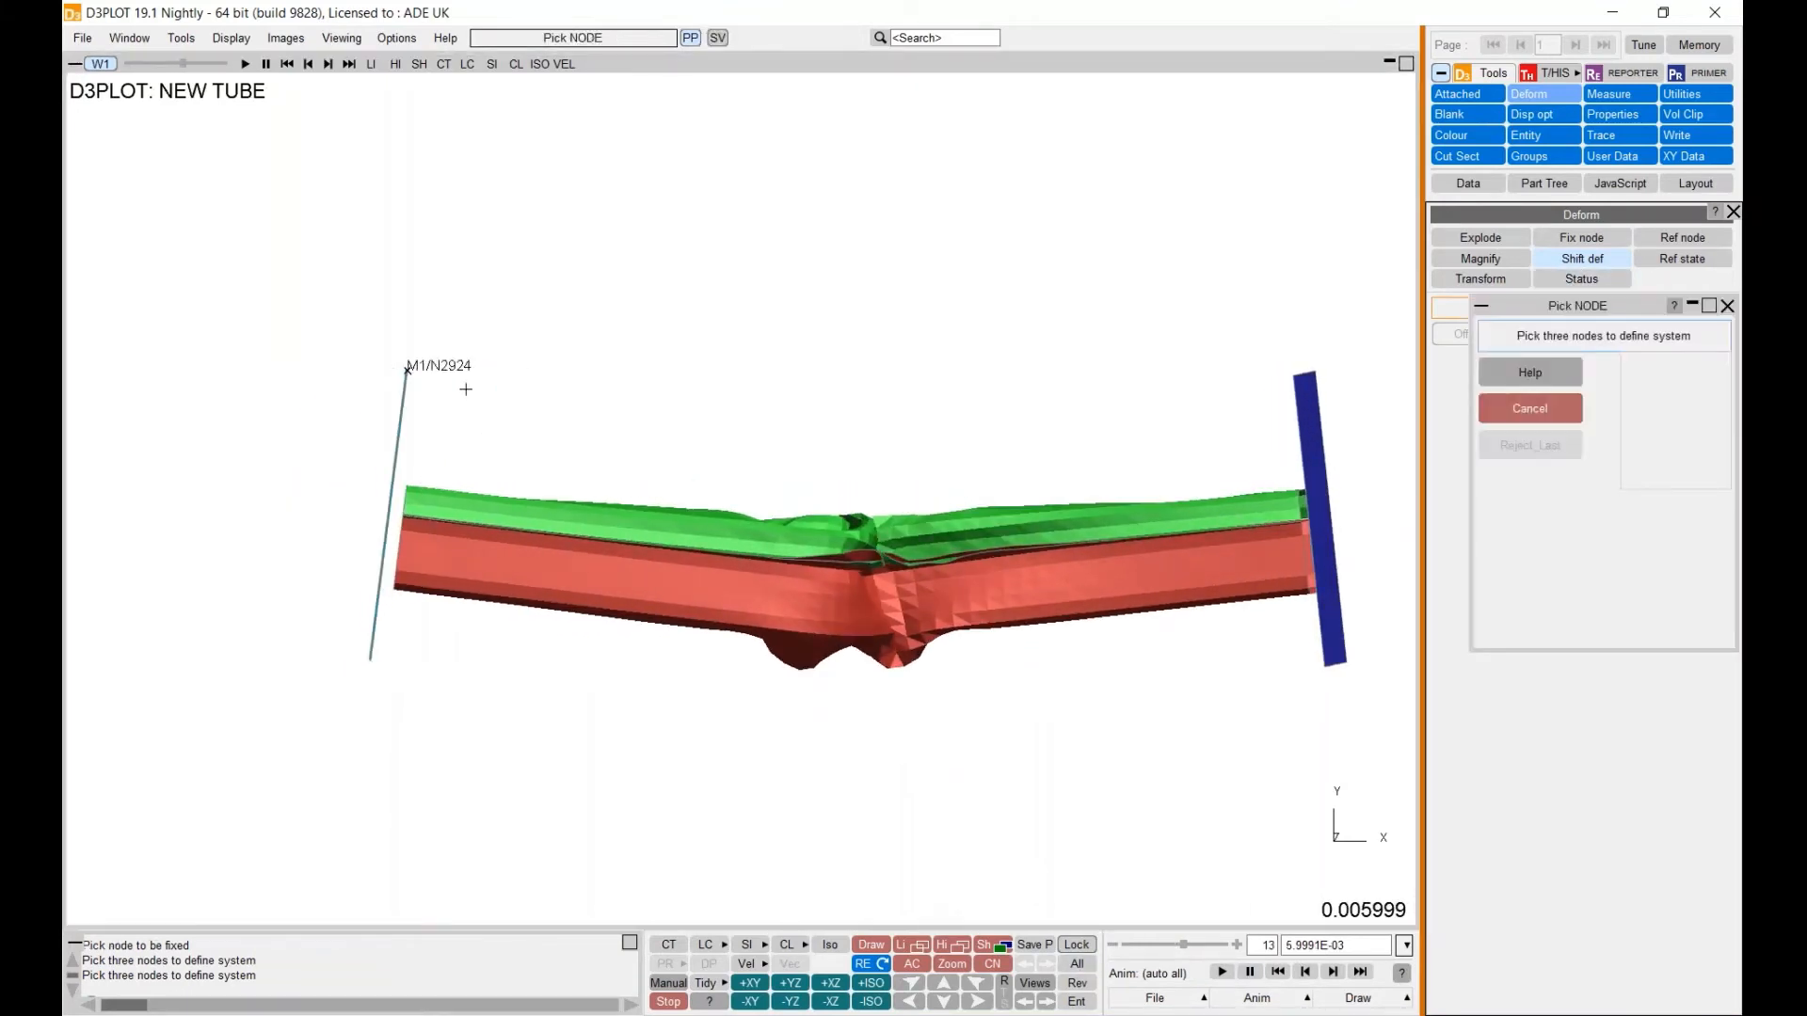
pyautogui.keyDown('shift'); pyautogui.moveTo(423, 397); pyautogui.dragTo(363, 384); pyautogui.keyUp('shift')
pyautogui.click(358, 381)
pyautogui.click(435, 364)
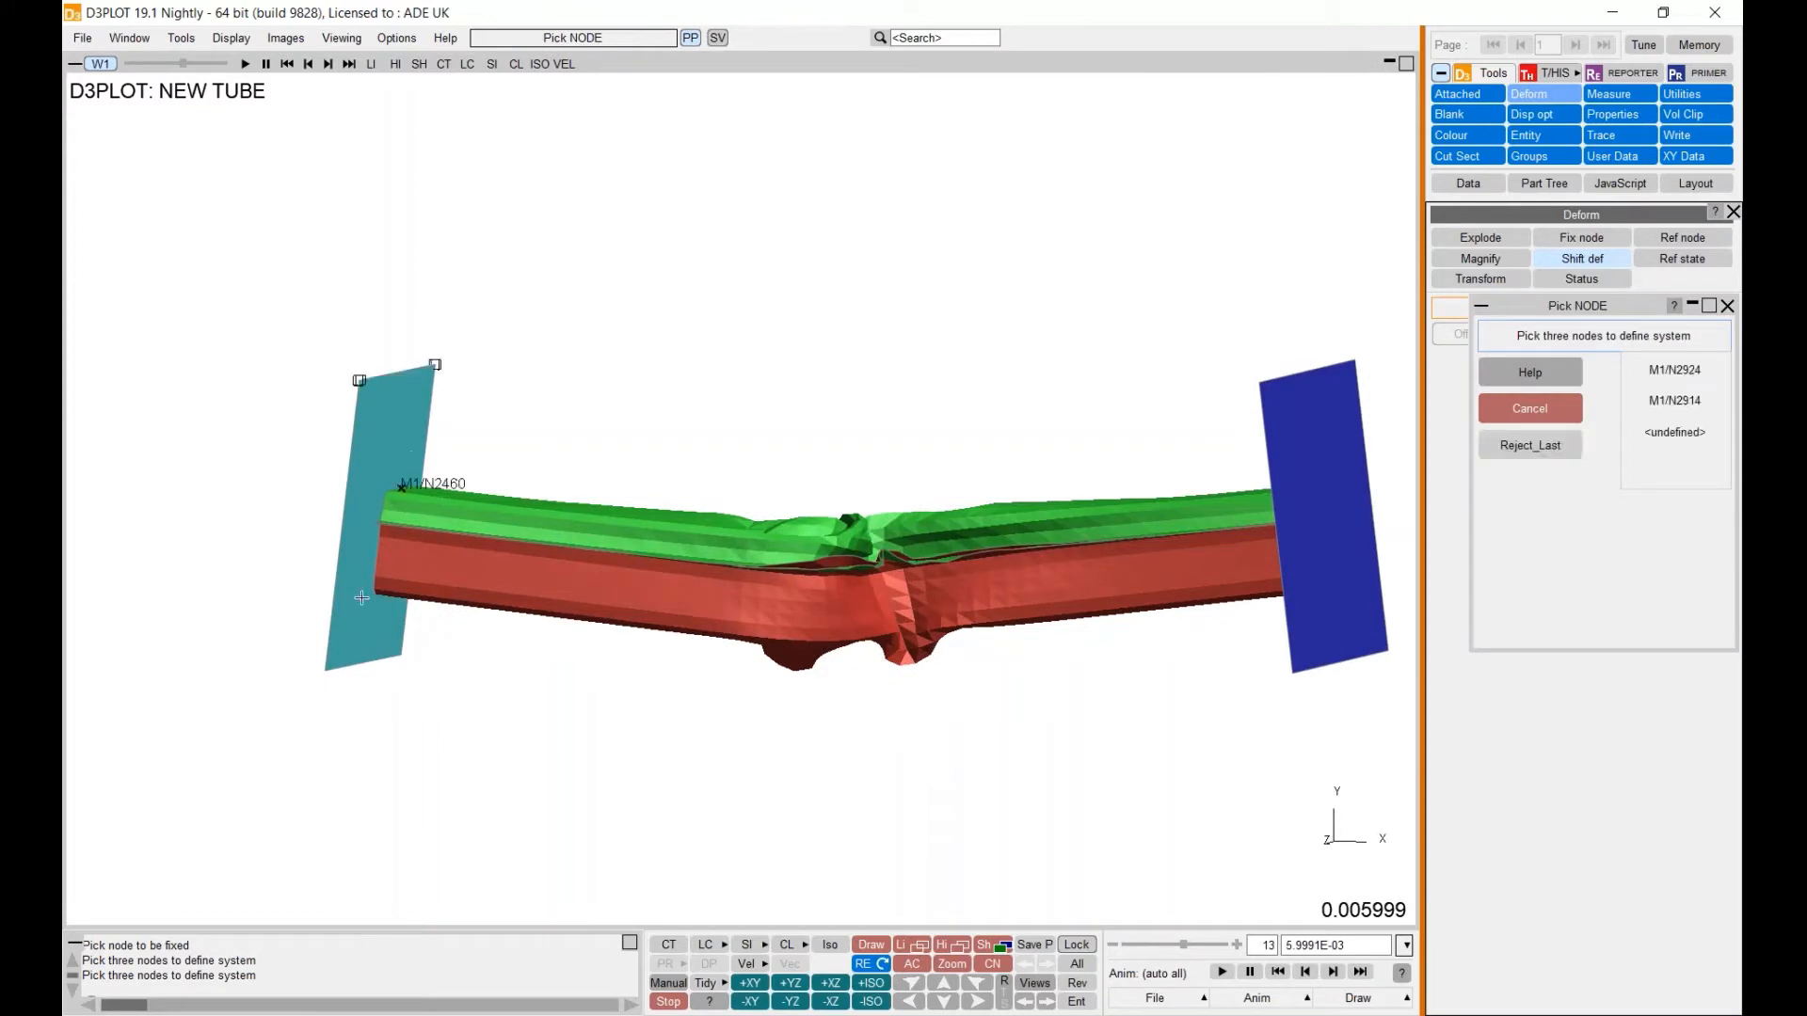
pyautogui.click(326, 668)
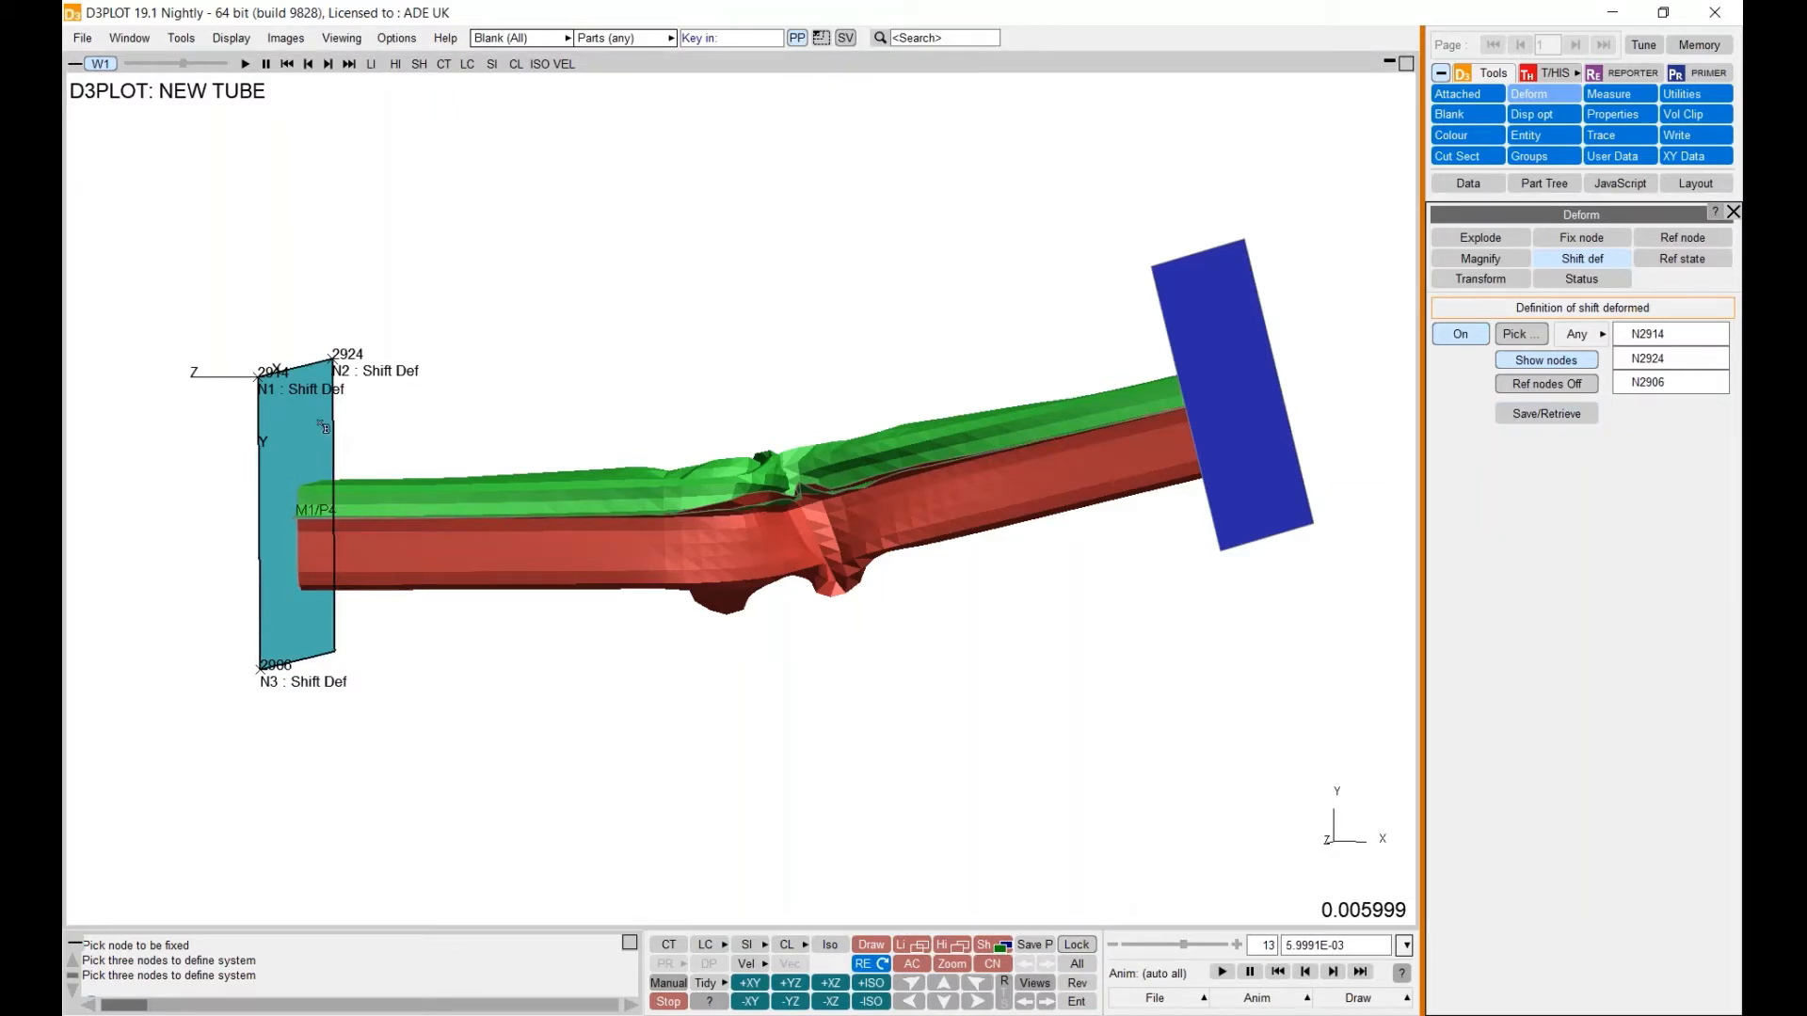
pyautogui.scroll(-1, 373, 430)
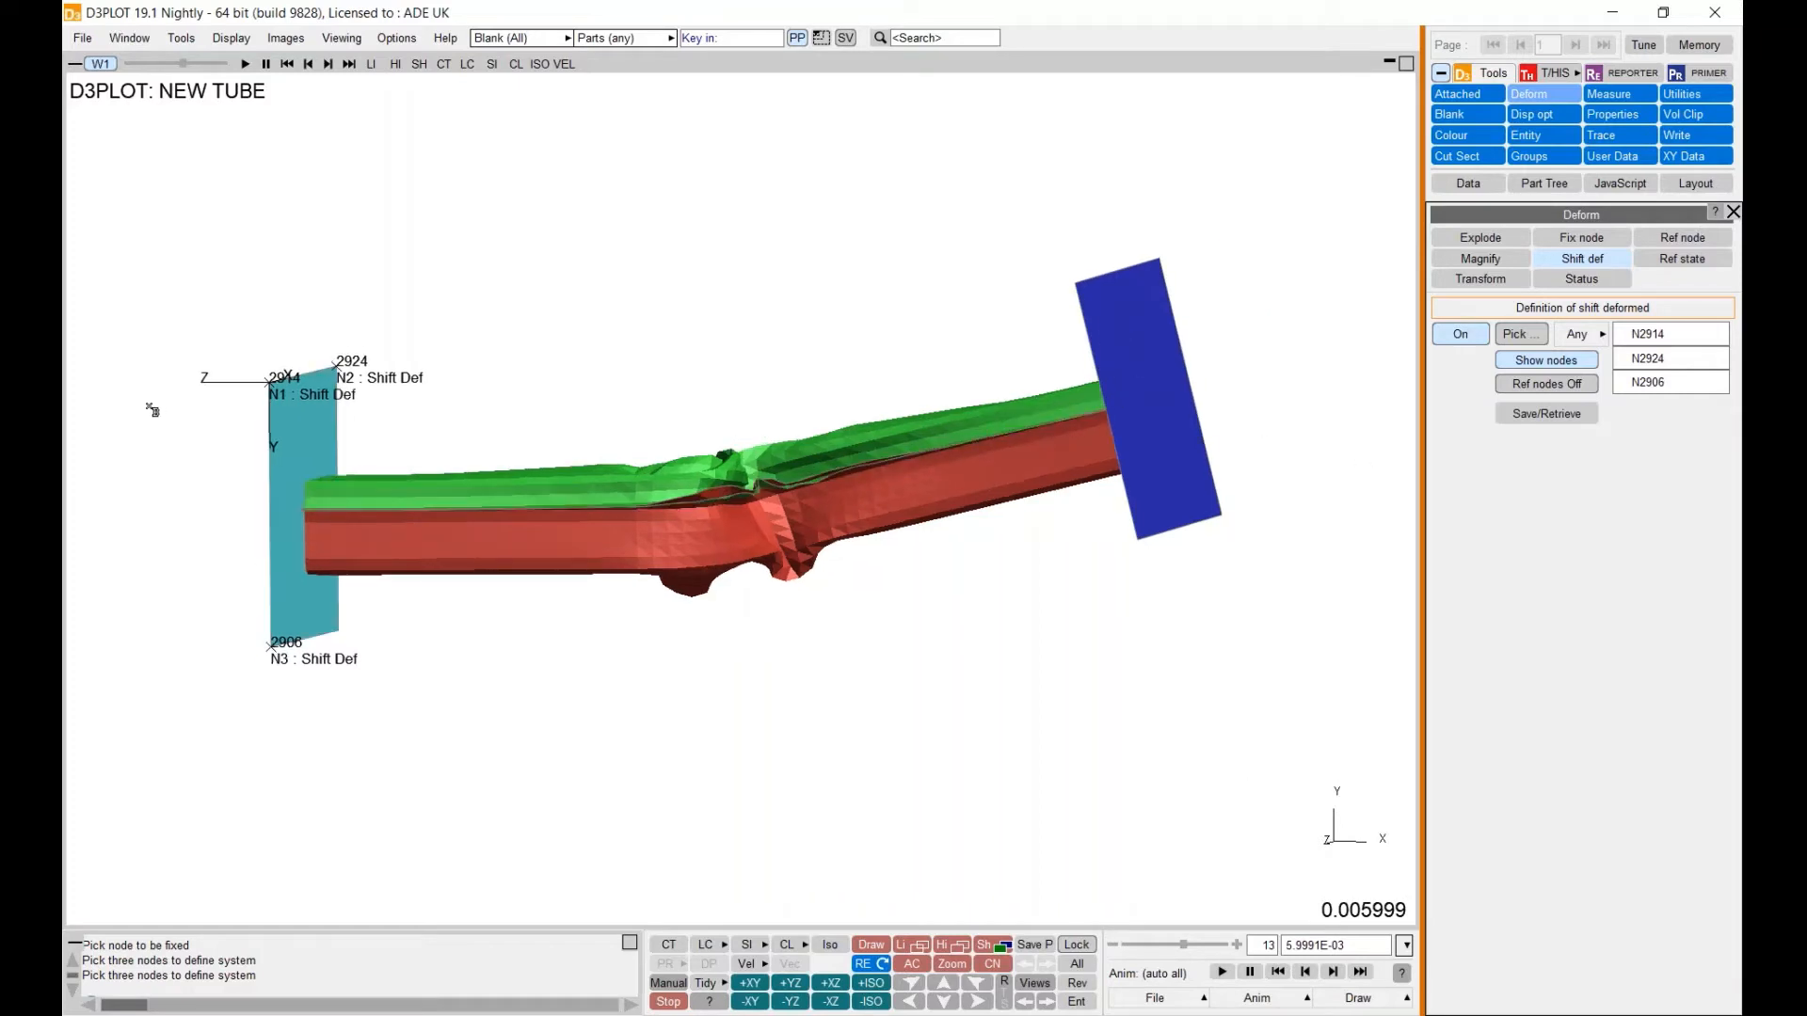
pyautogui.scroll(1, 156, 410)
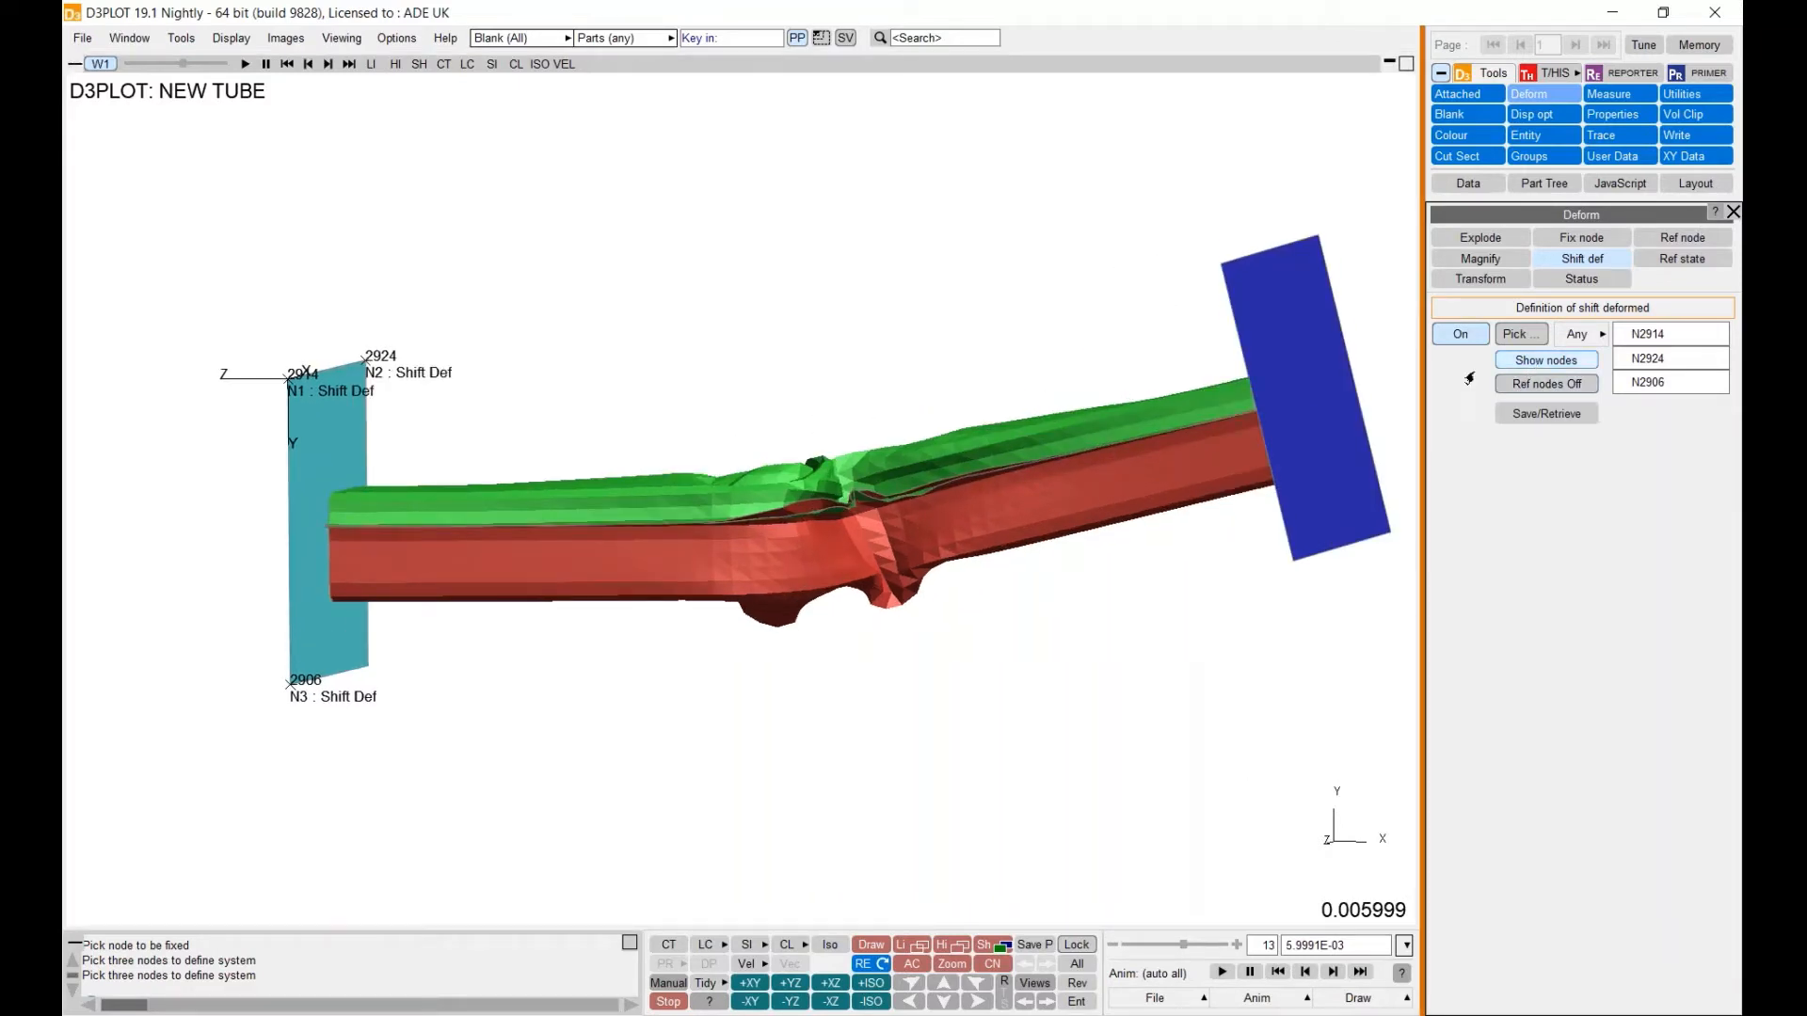
pyautogui.click(1546, 359)
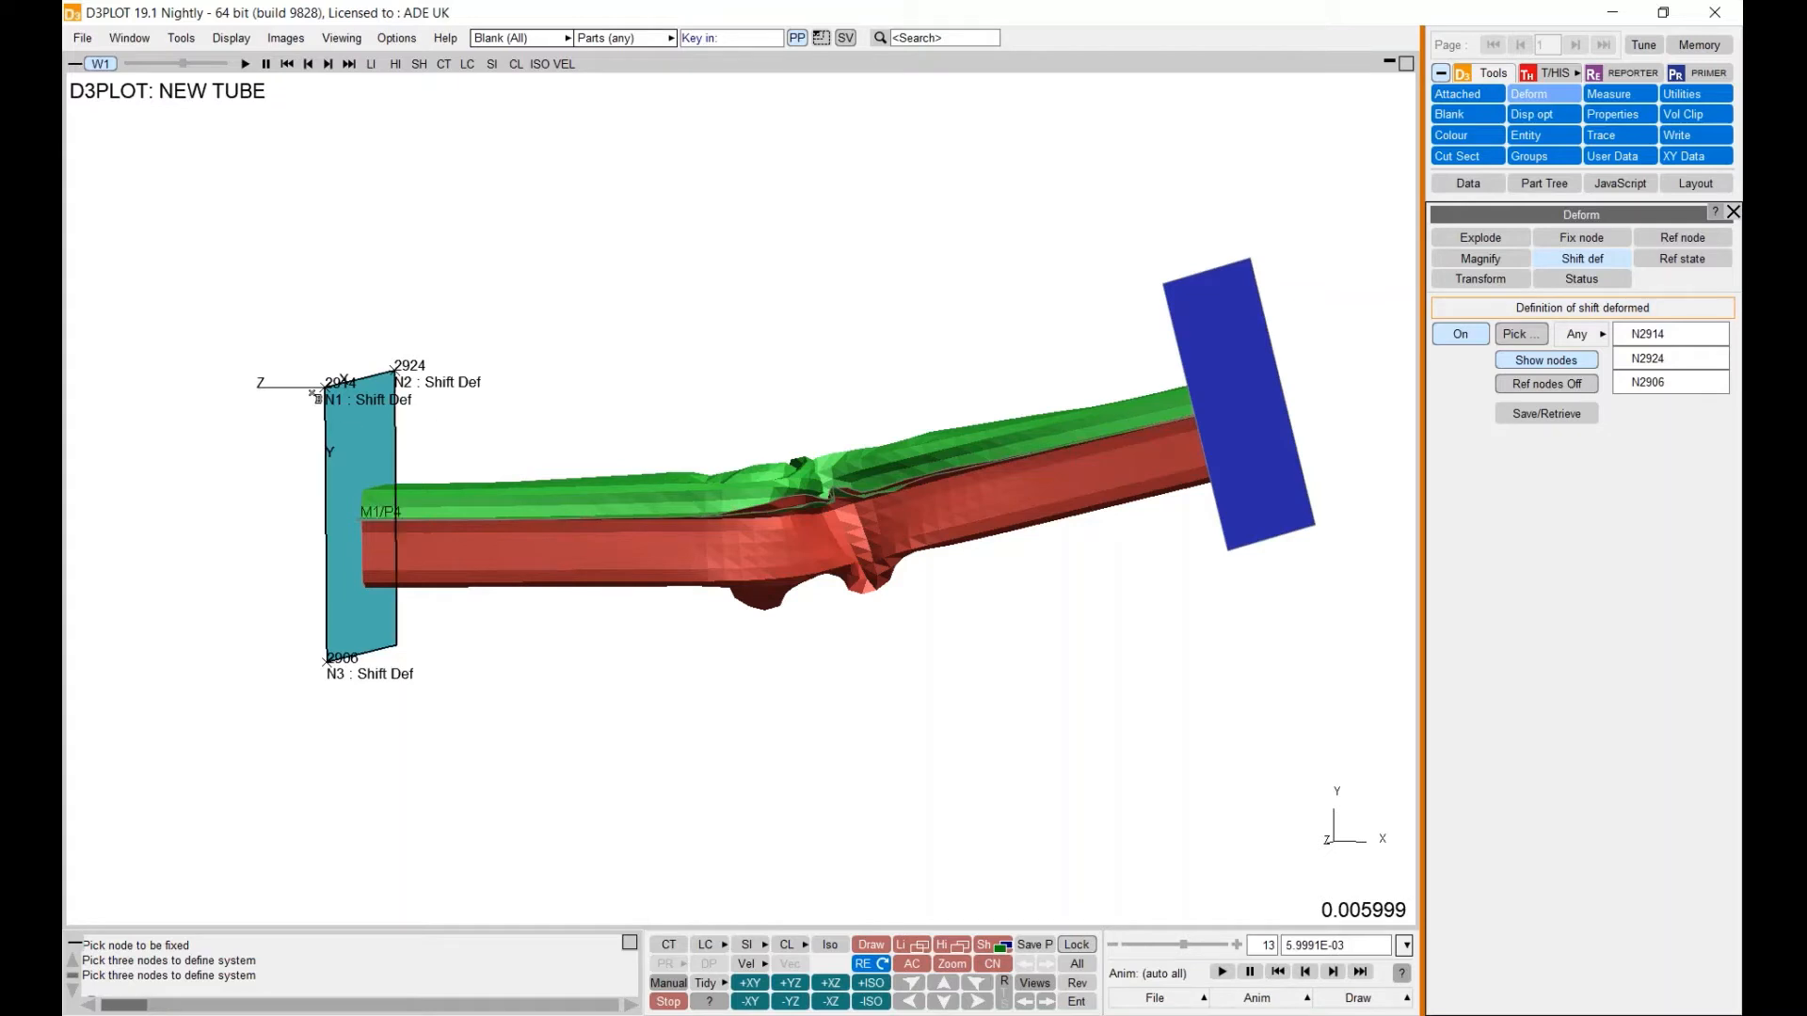
# - Examine the local axes on the teal end plate up close and turn off predictive picking
pyautogui.scroll(1, 316, 397)
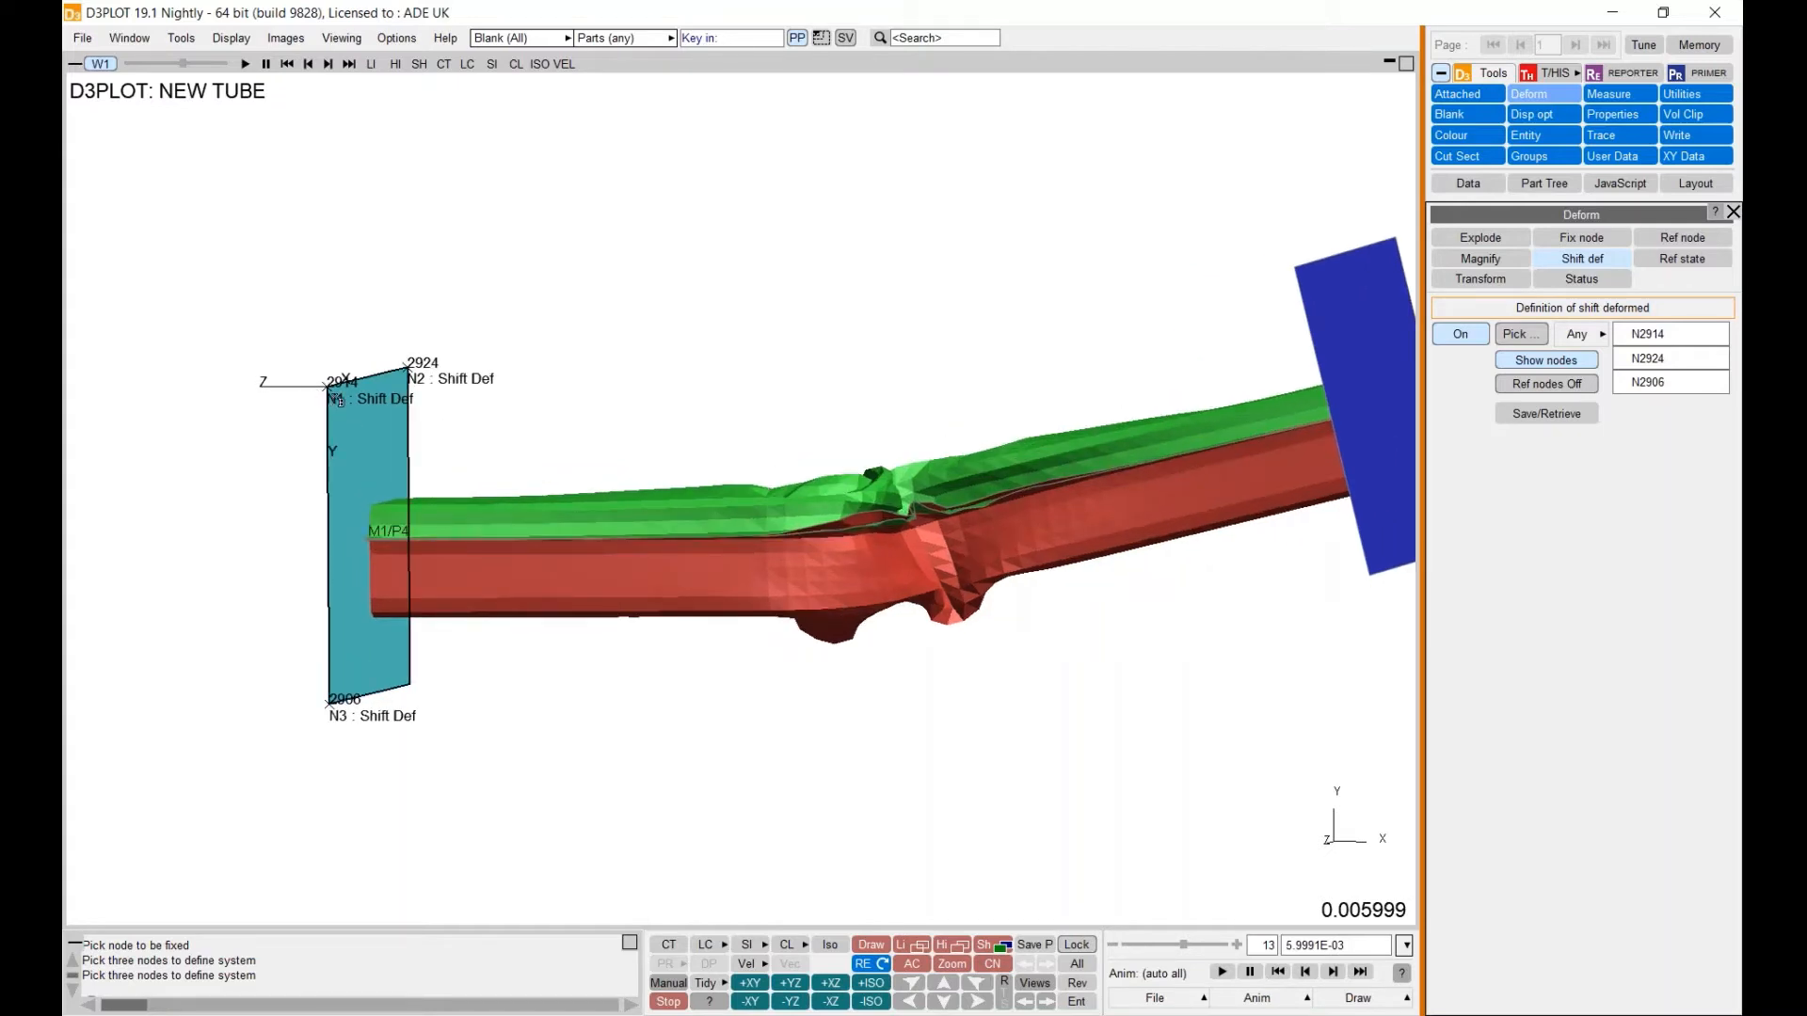
pyautogui.scroll(2, 339, 402)
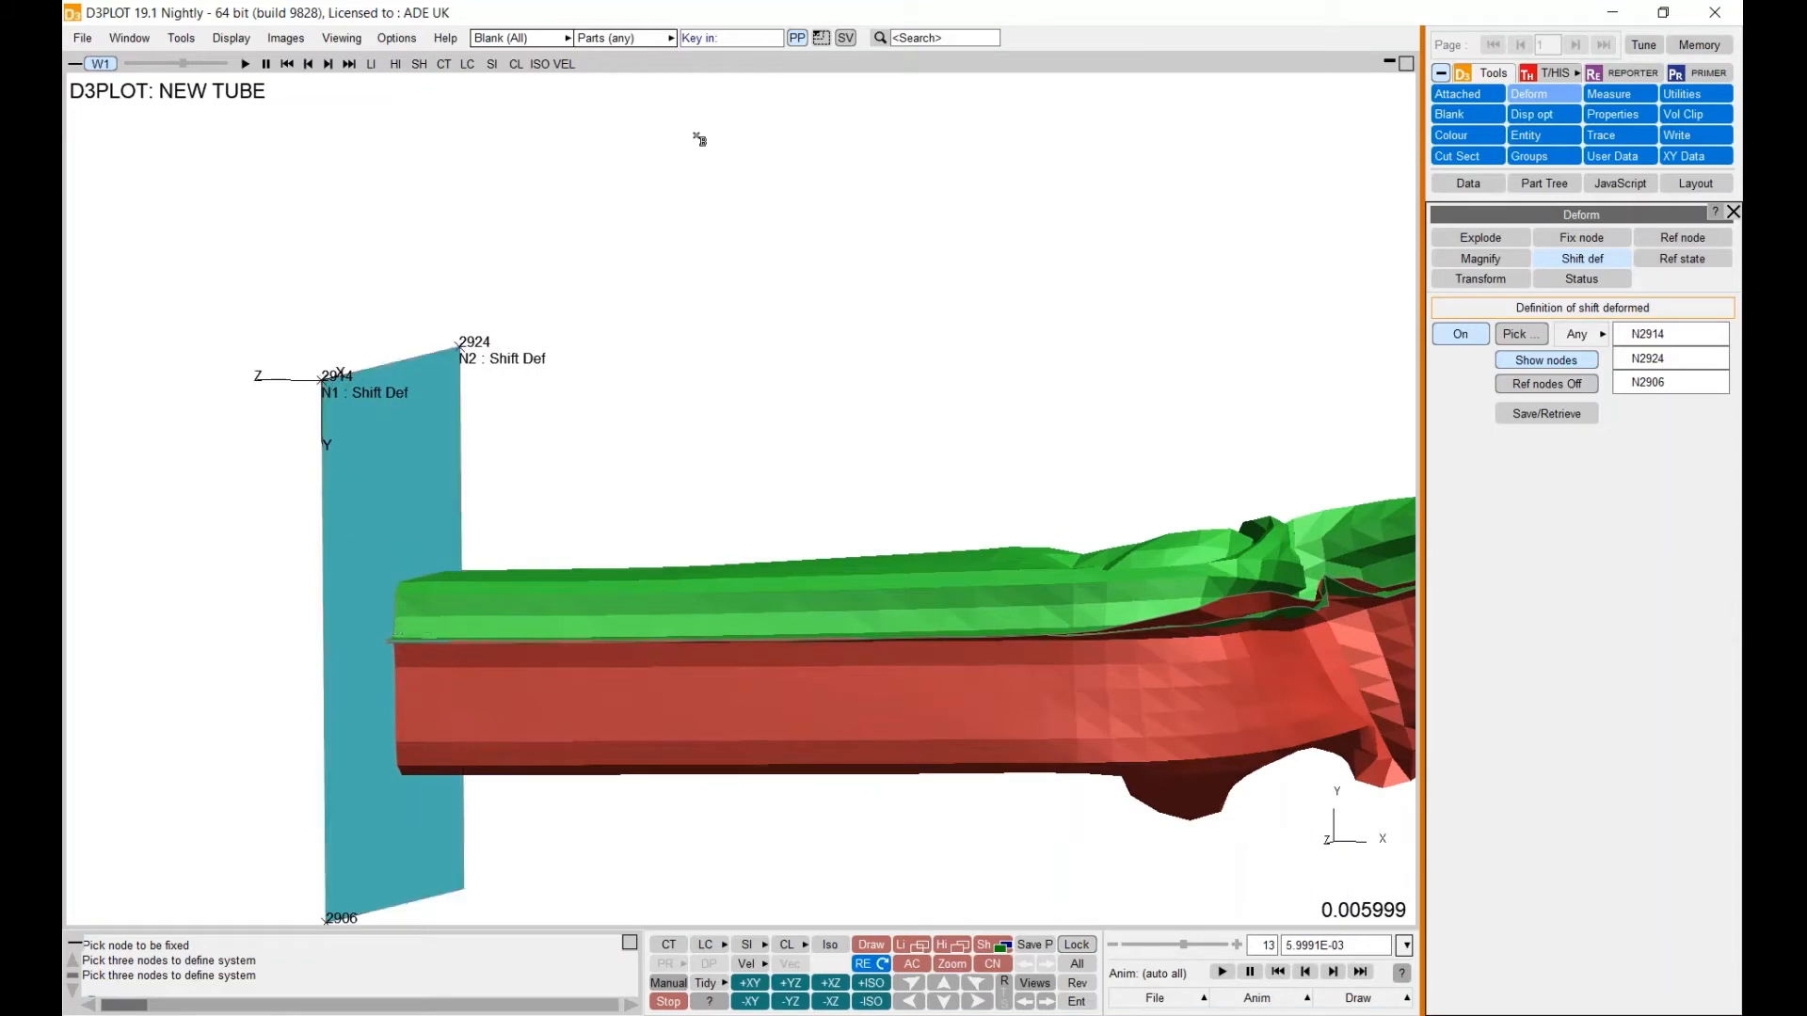
pyautogui.click(797, 39)
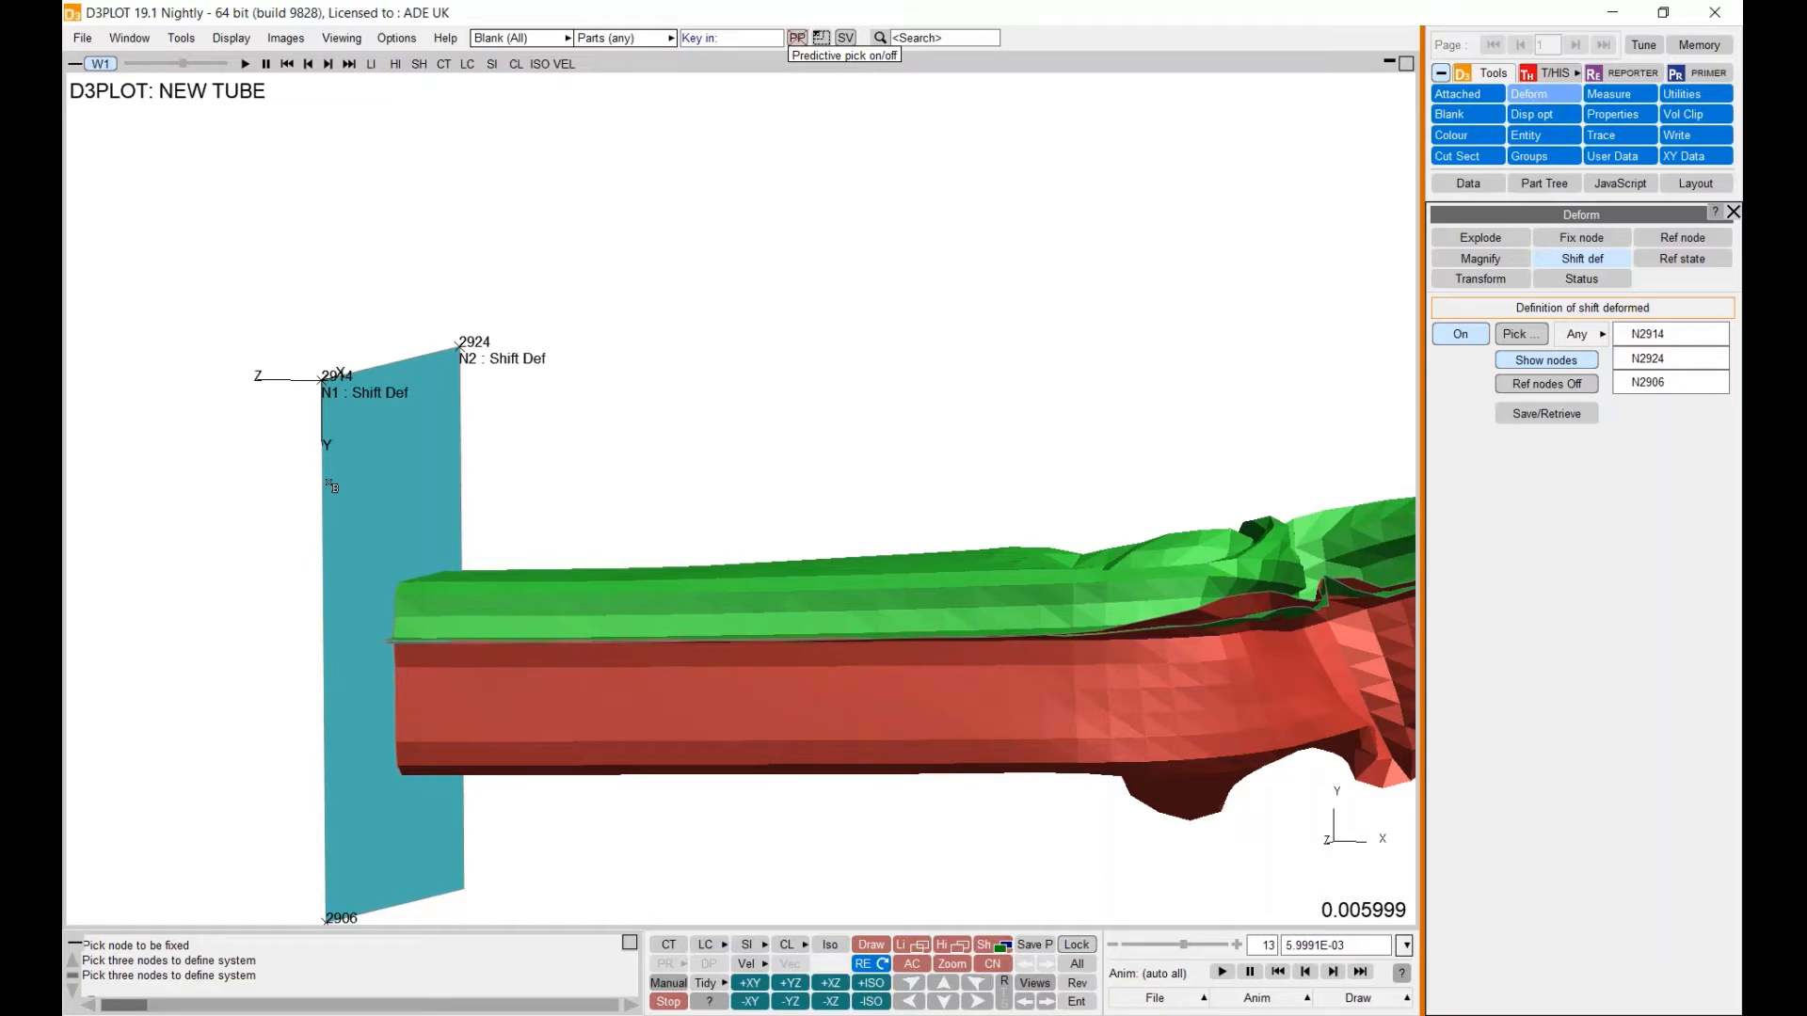
# - Play the shift-deformed animation in the XY view with the whole tube fitted on screen
pyautogui.scroll(-4, 327, 475)
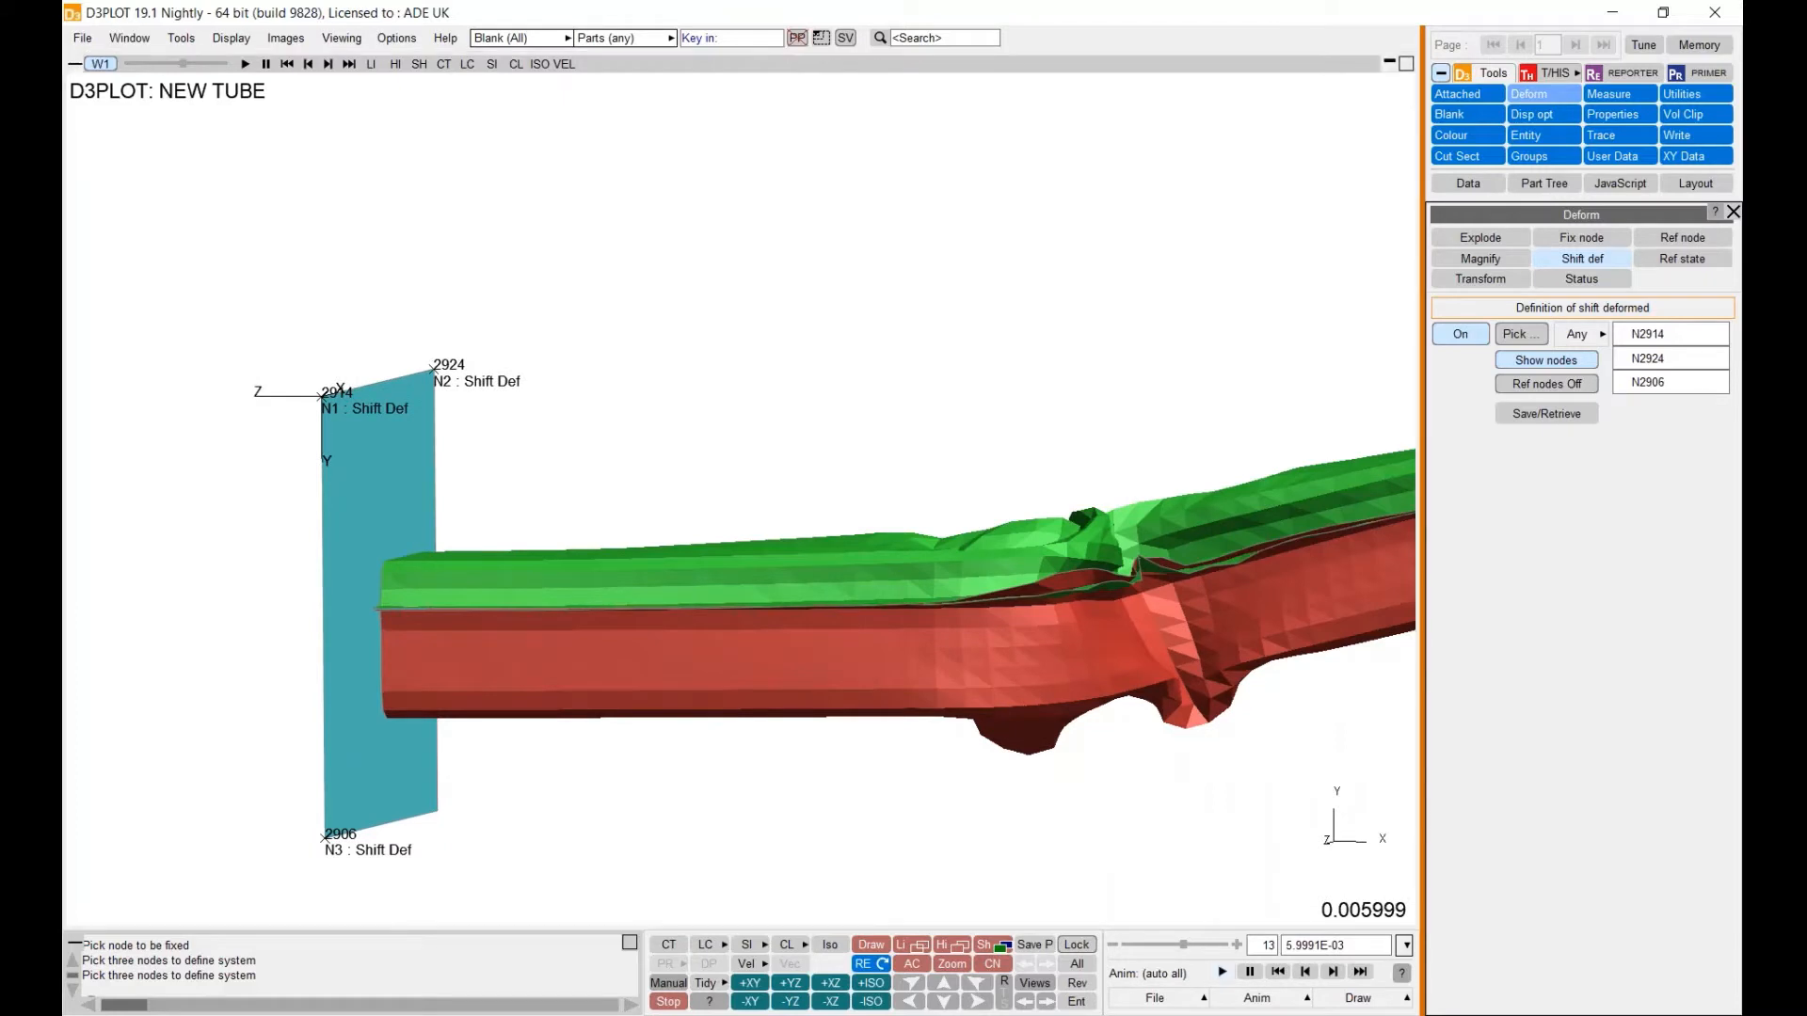
pyautogui.scroll(-1, 820, 748)
pyautogui.scroll(-1, 820, 747)
pyautogui.keyDown('shift'); pyautogui.moveTo(875, 806); pyautogui.dragTo(843, 787, button='middle'); pyautogui.keyUp('shift')
pyautogui.press('F2')
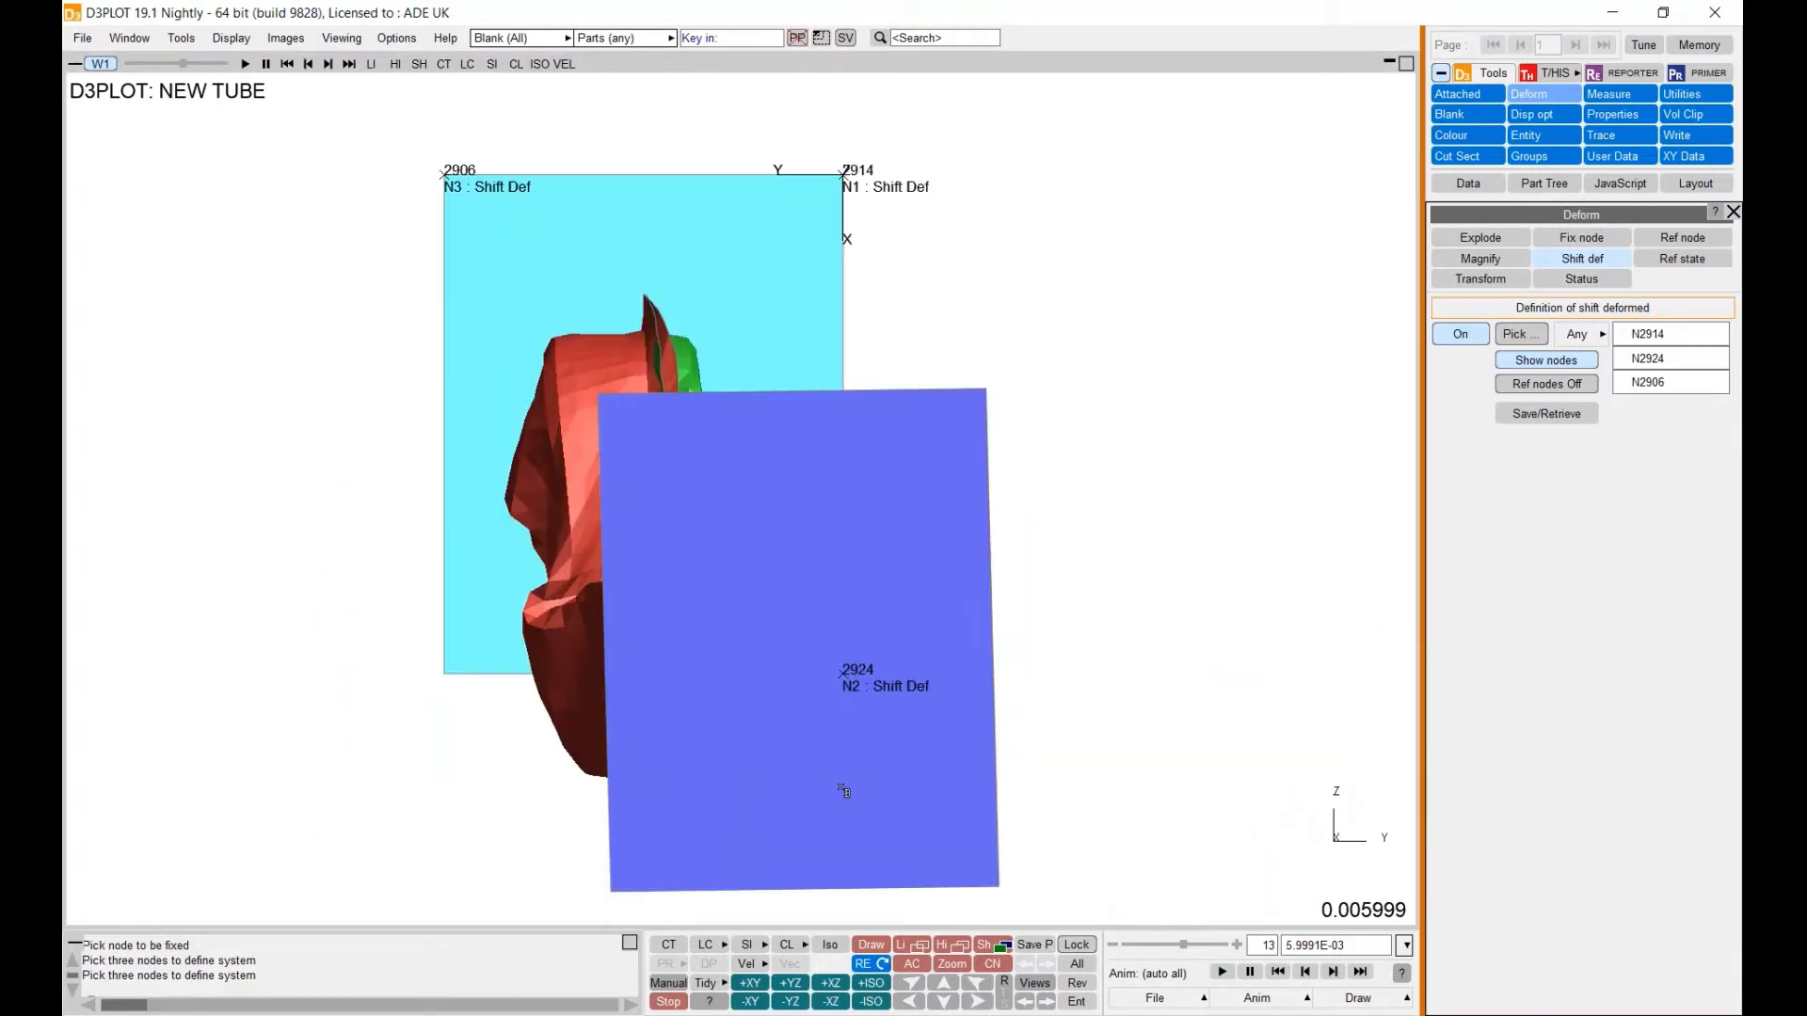
pyautogui.press('F1')
pyautogui.press('a')
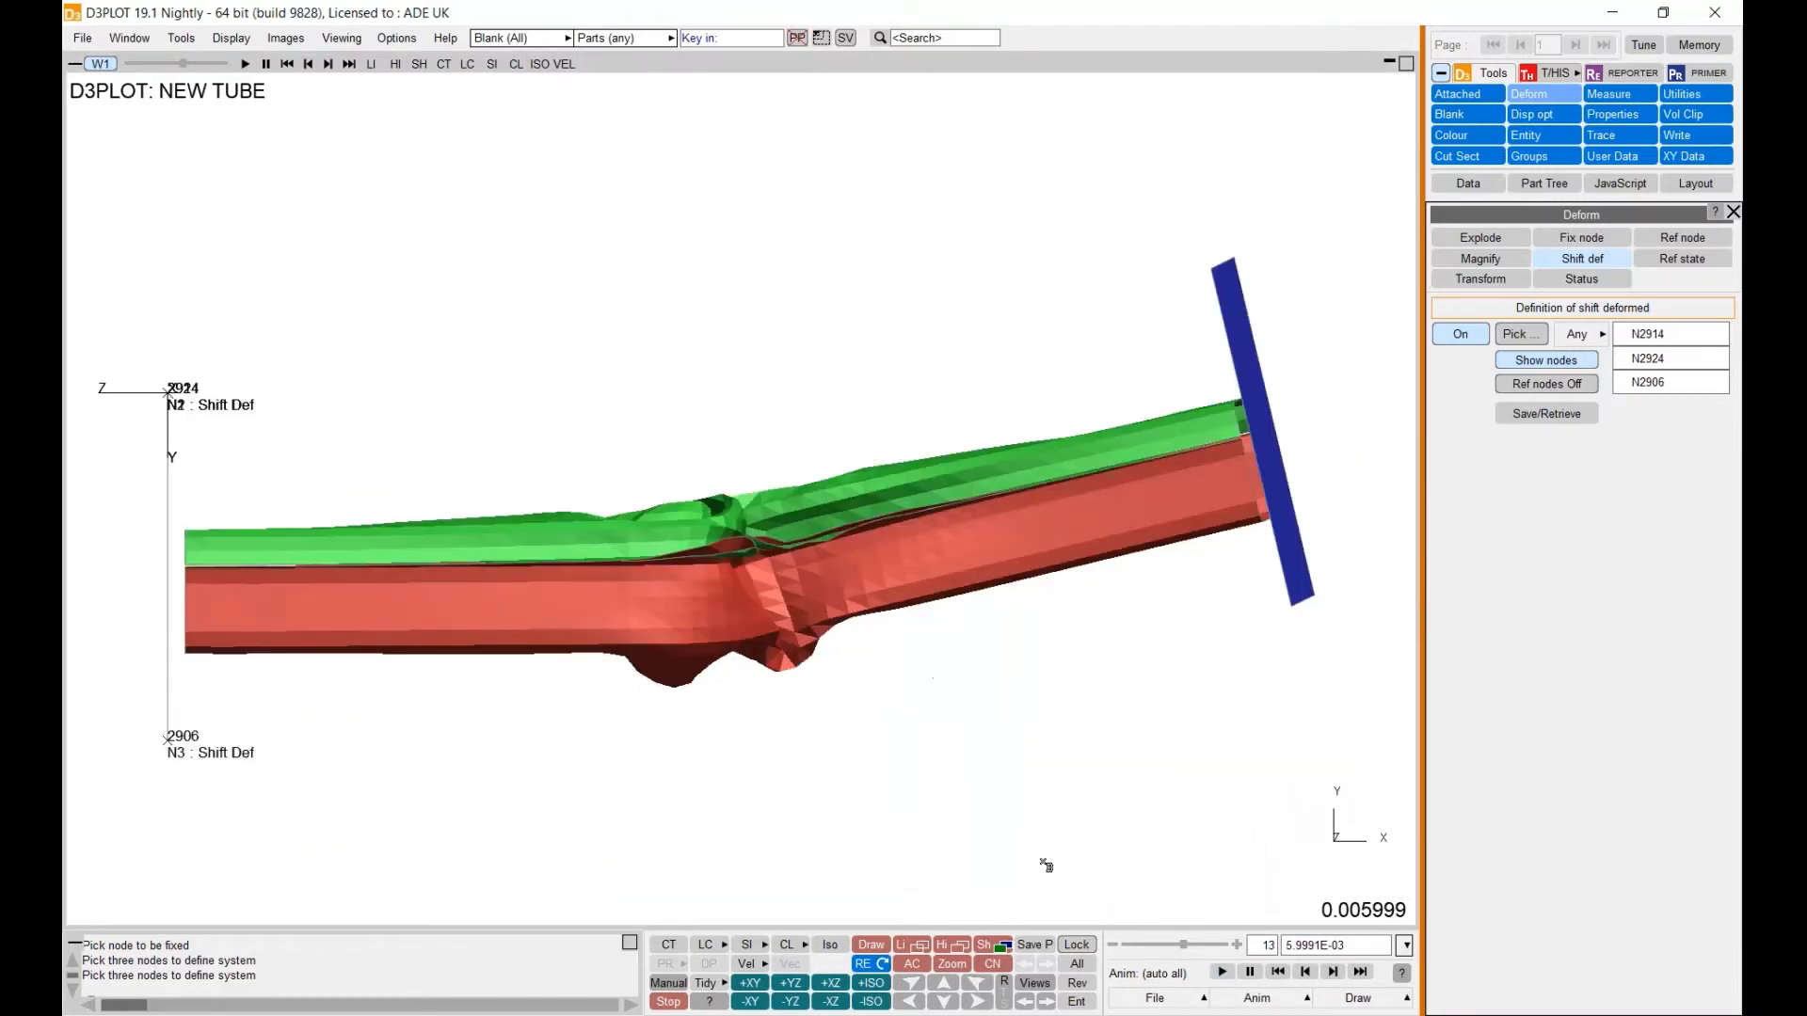
pyautogui.click(1220, 973)
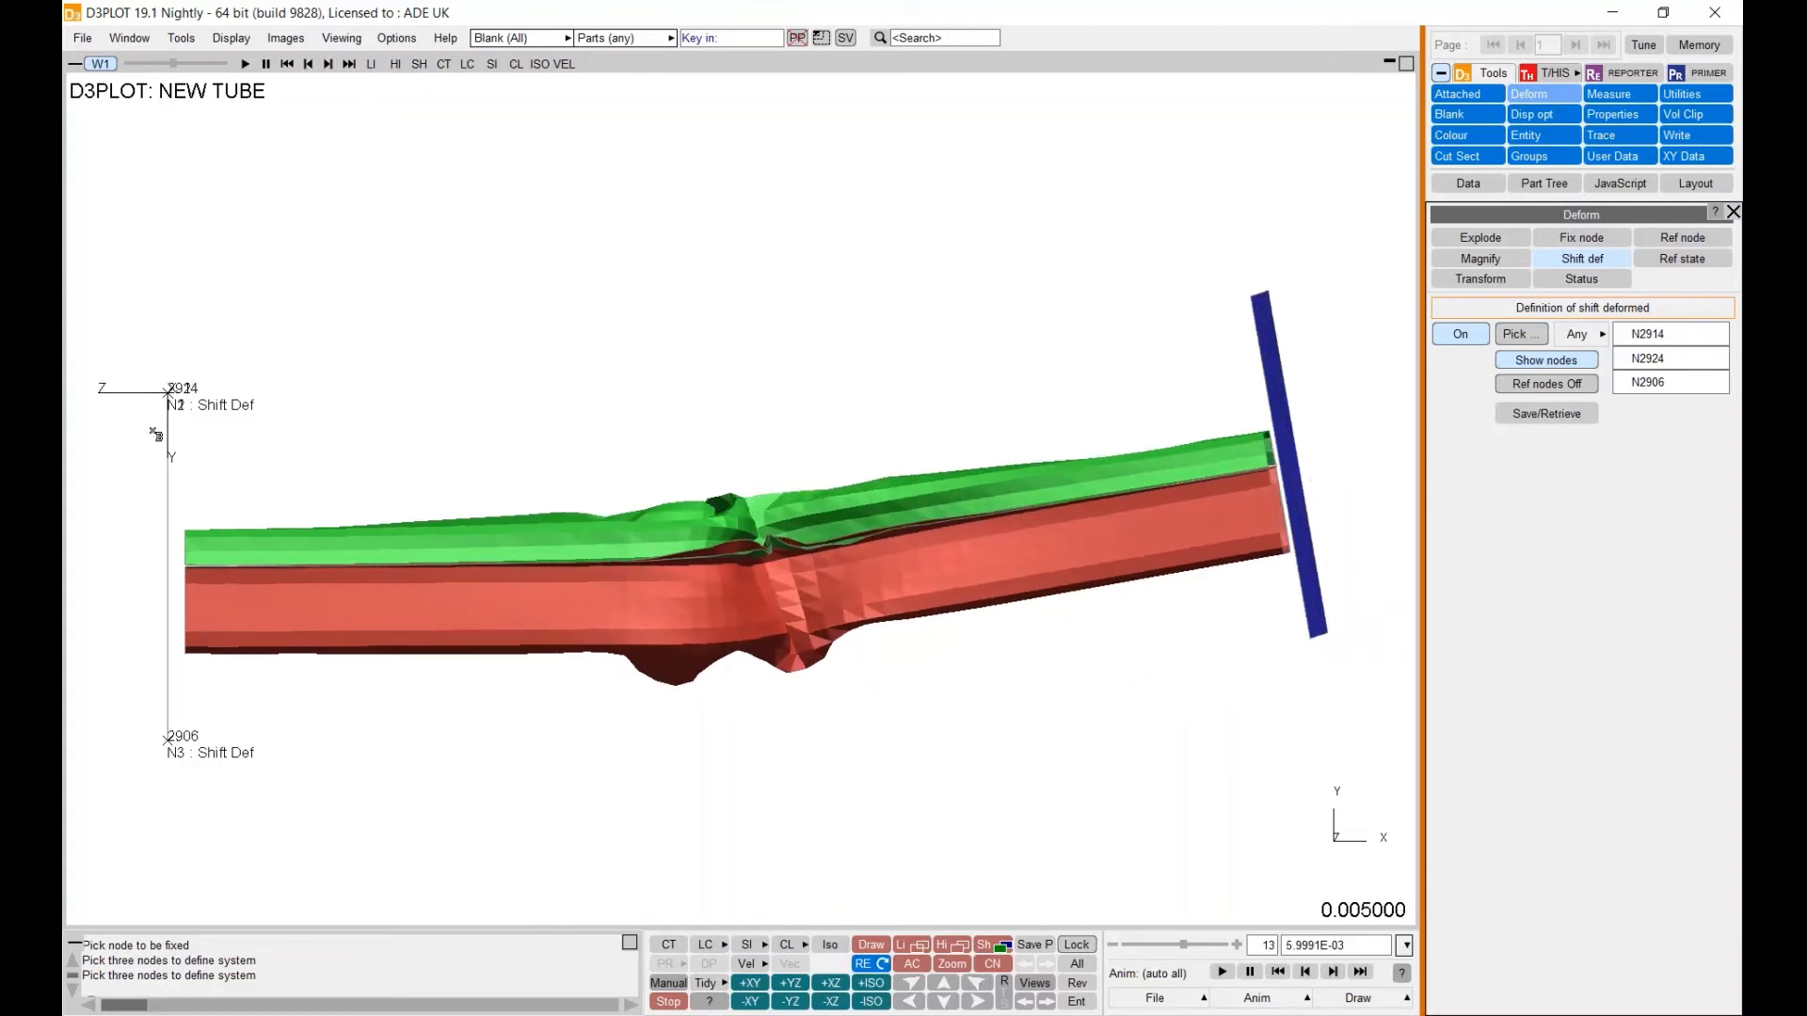
# - Switch from Shift deformed to the Fix node definition, accepting that Shift deformed is turned off
pyautogui.click(1573, 241)
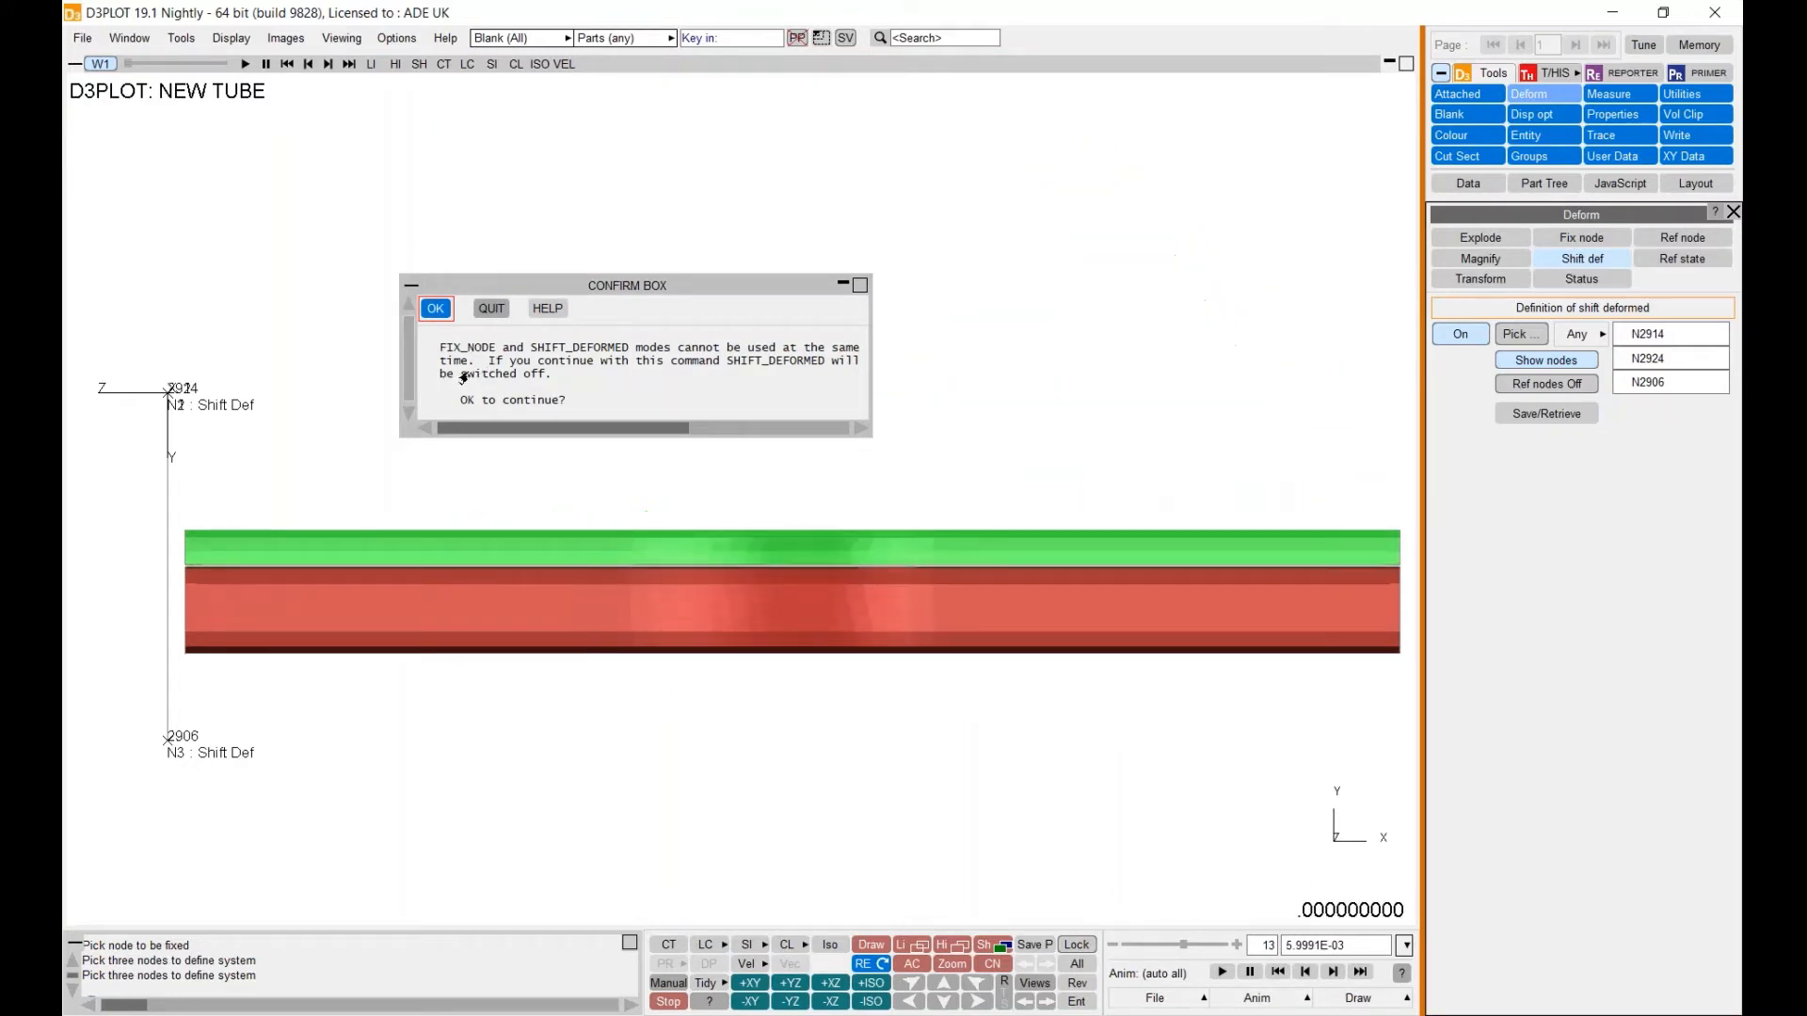
pyautogui.click(435, 309)
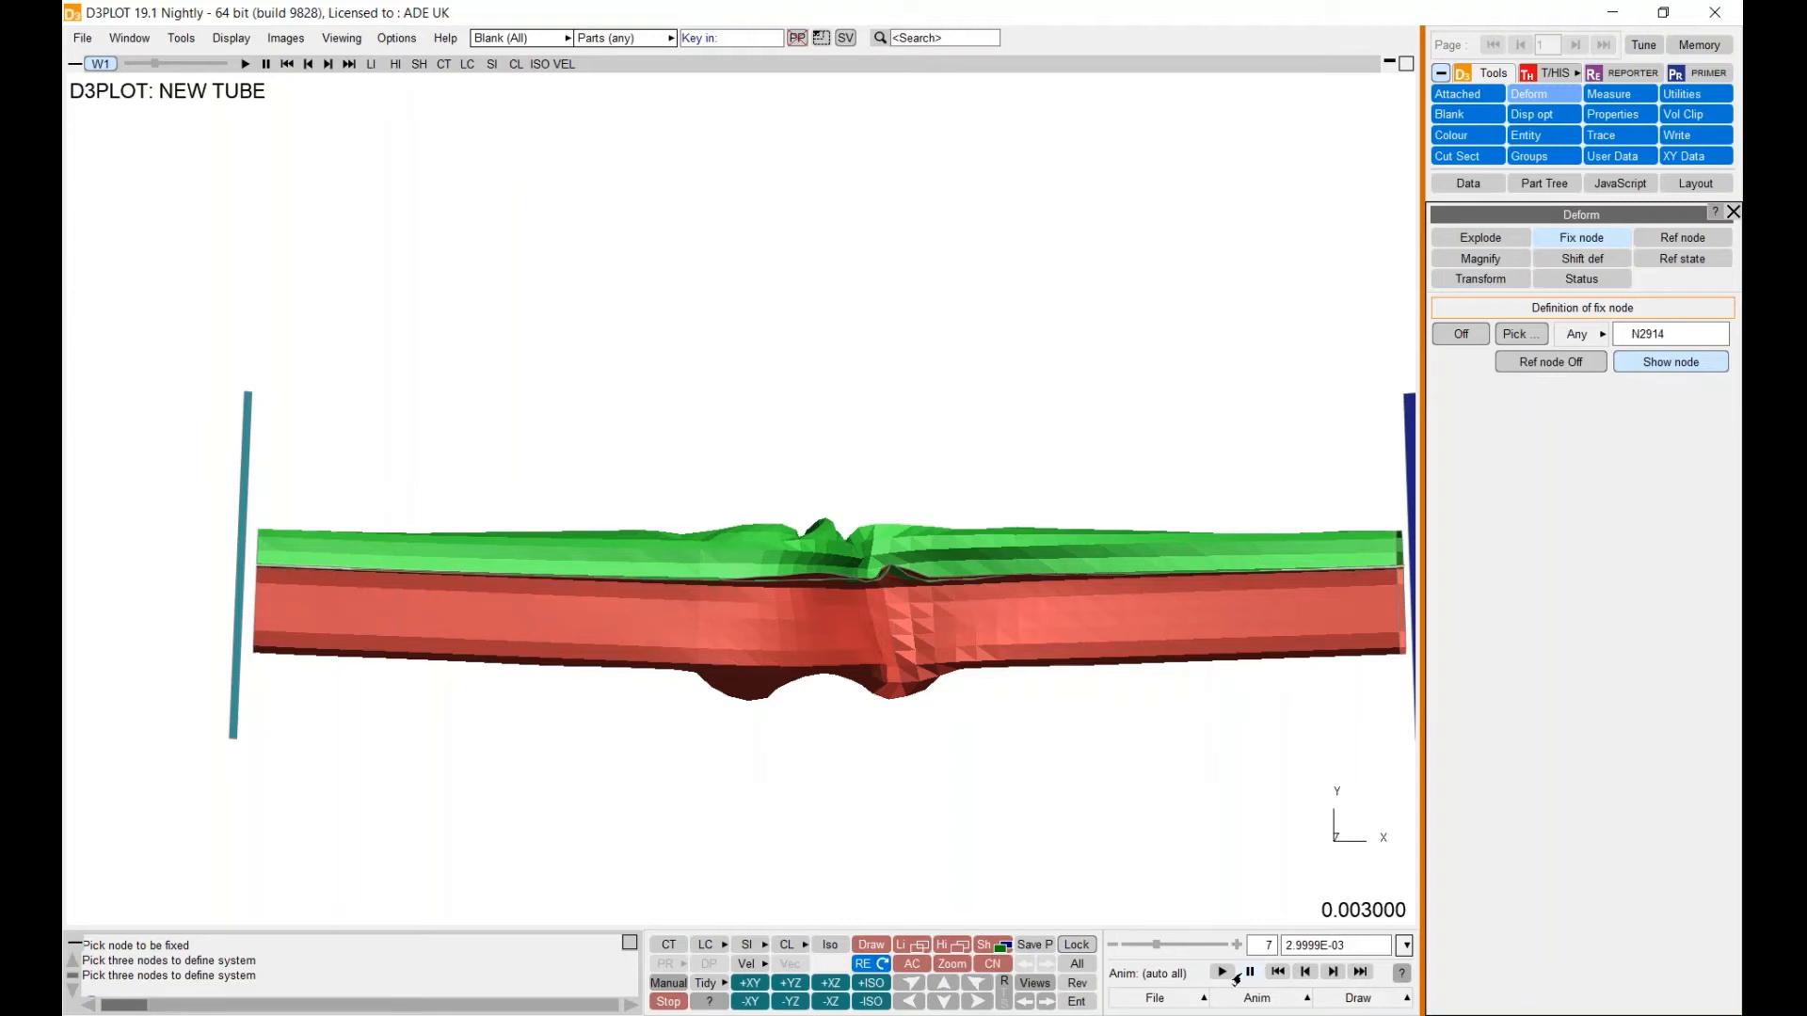
# - Open the reference node definition and move the animation to state 13
pyautogui.click(1524, 97)
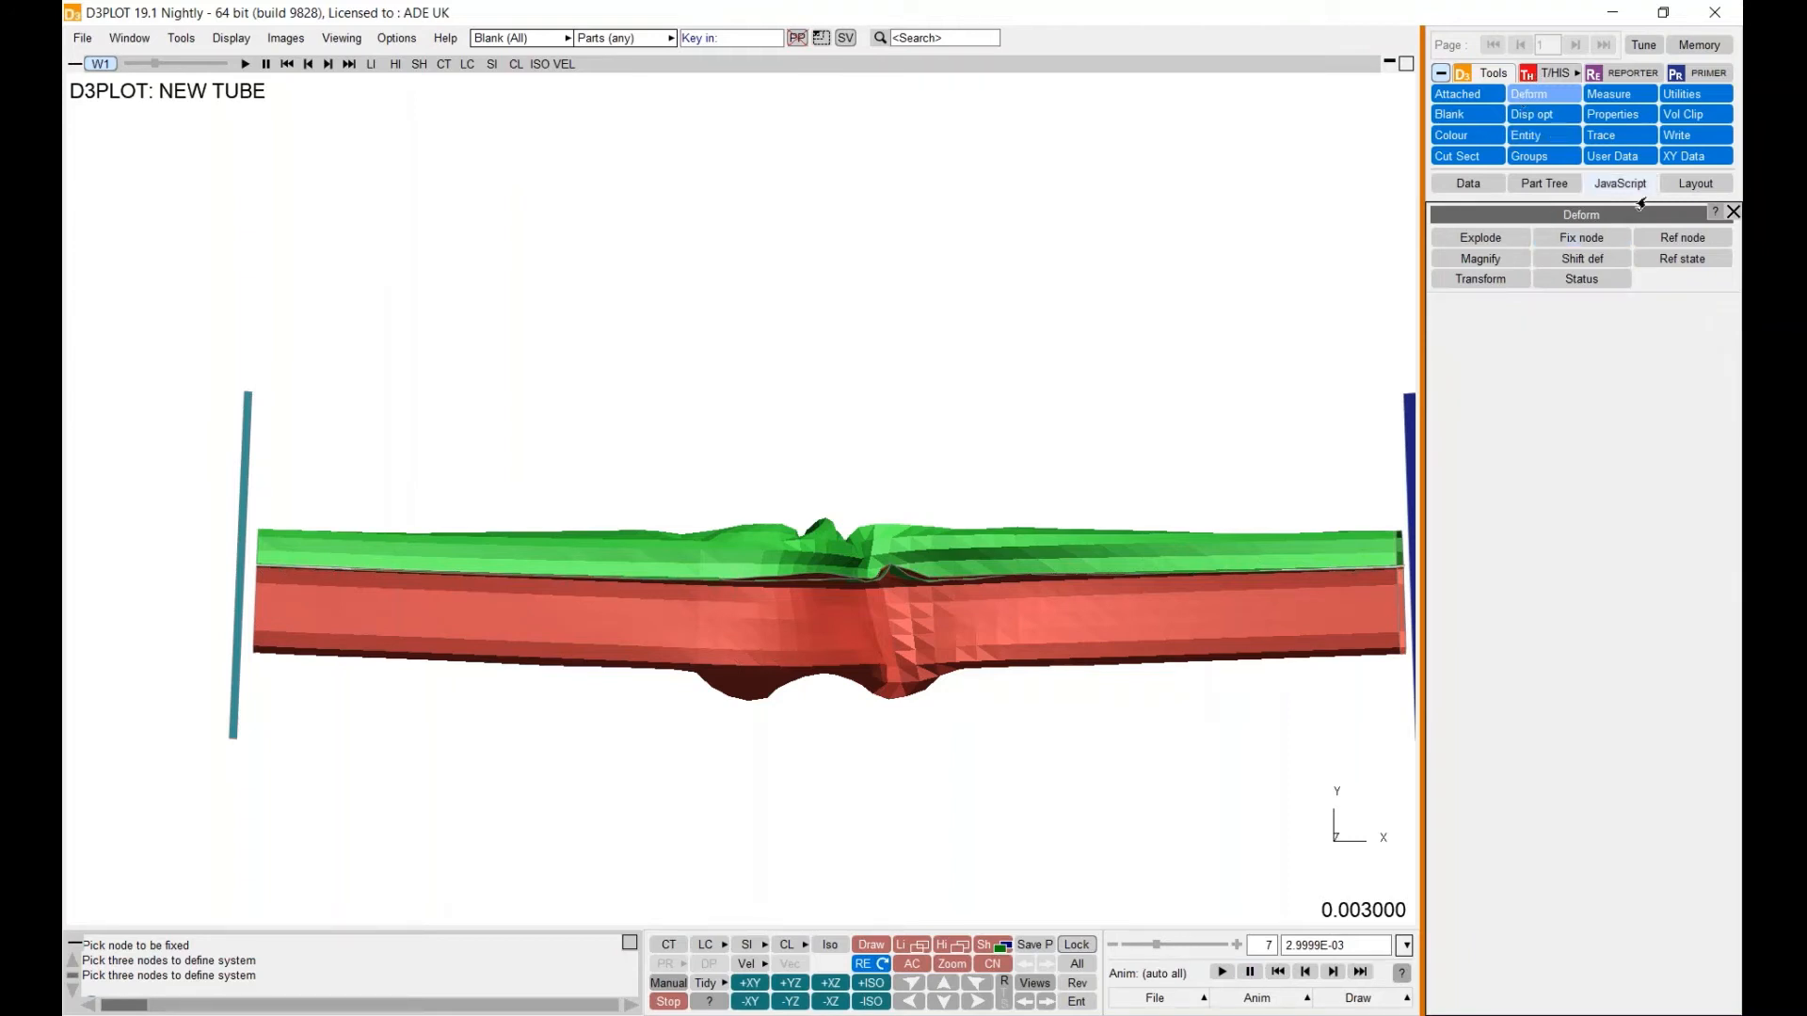
pyautogui.click(1682, 237)
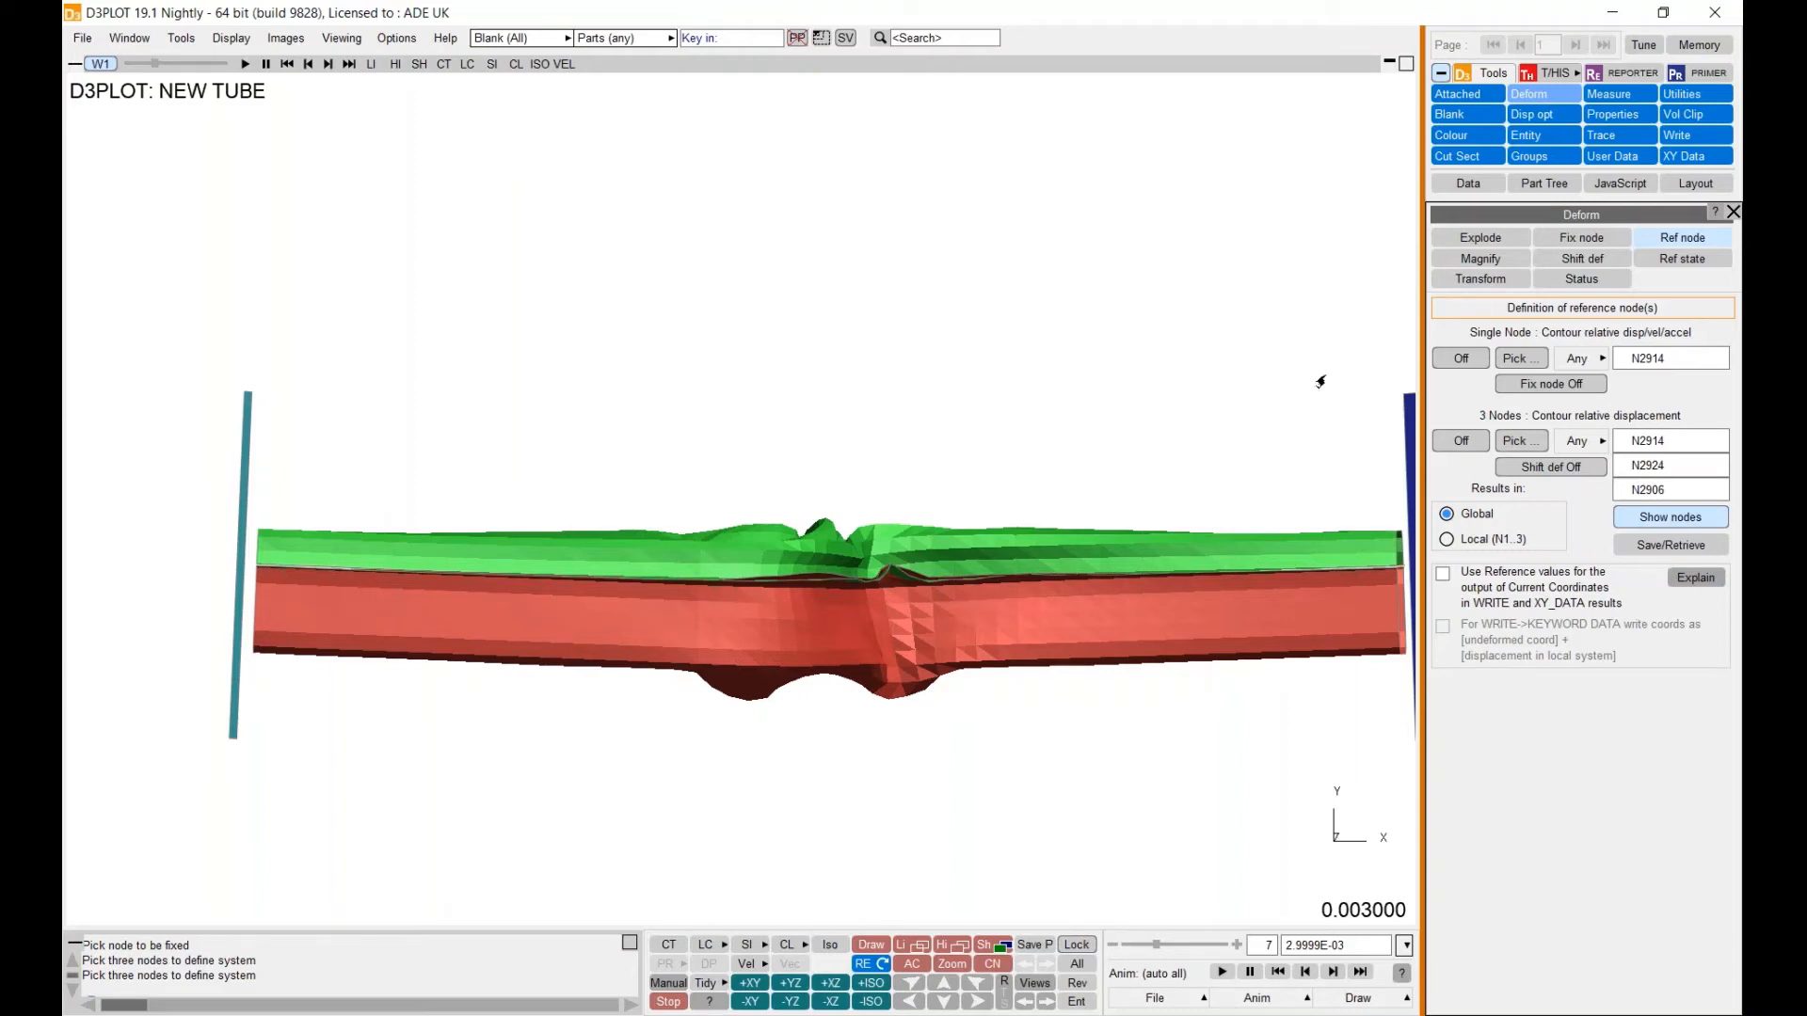
pyautogui.moveTo(1154, 946); pyautogui.dragTo(1179, 949)
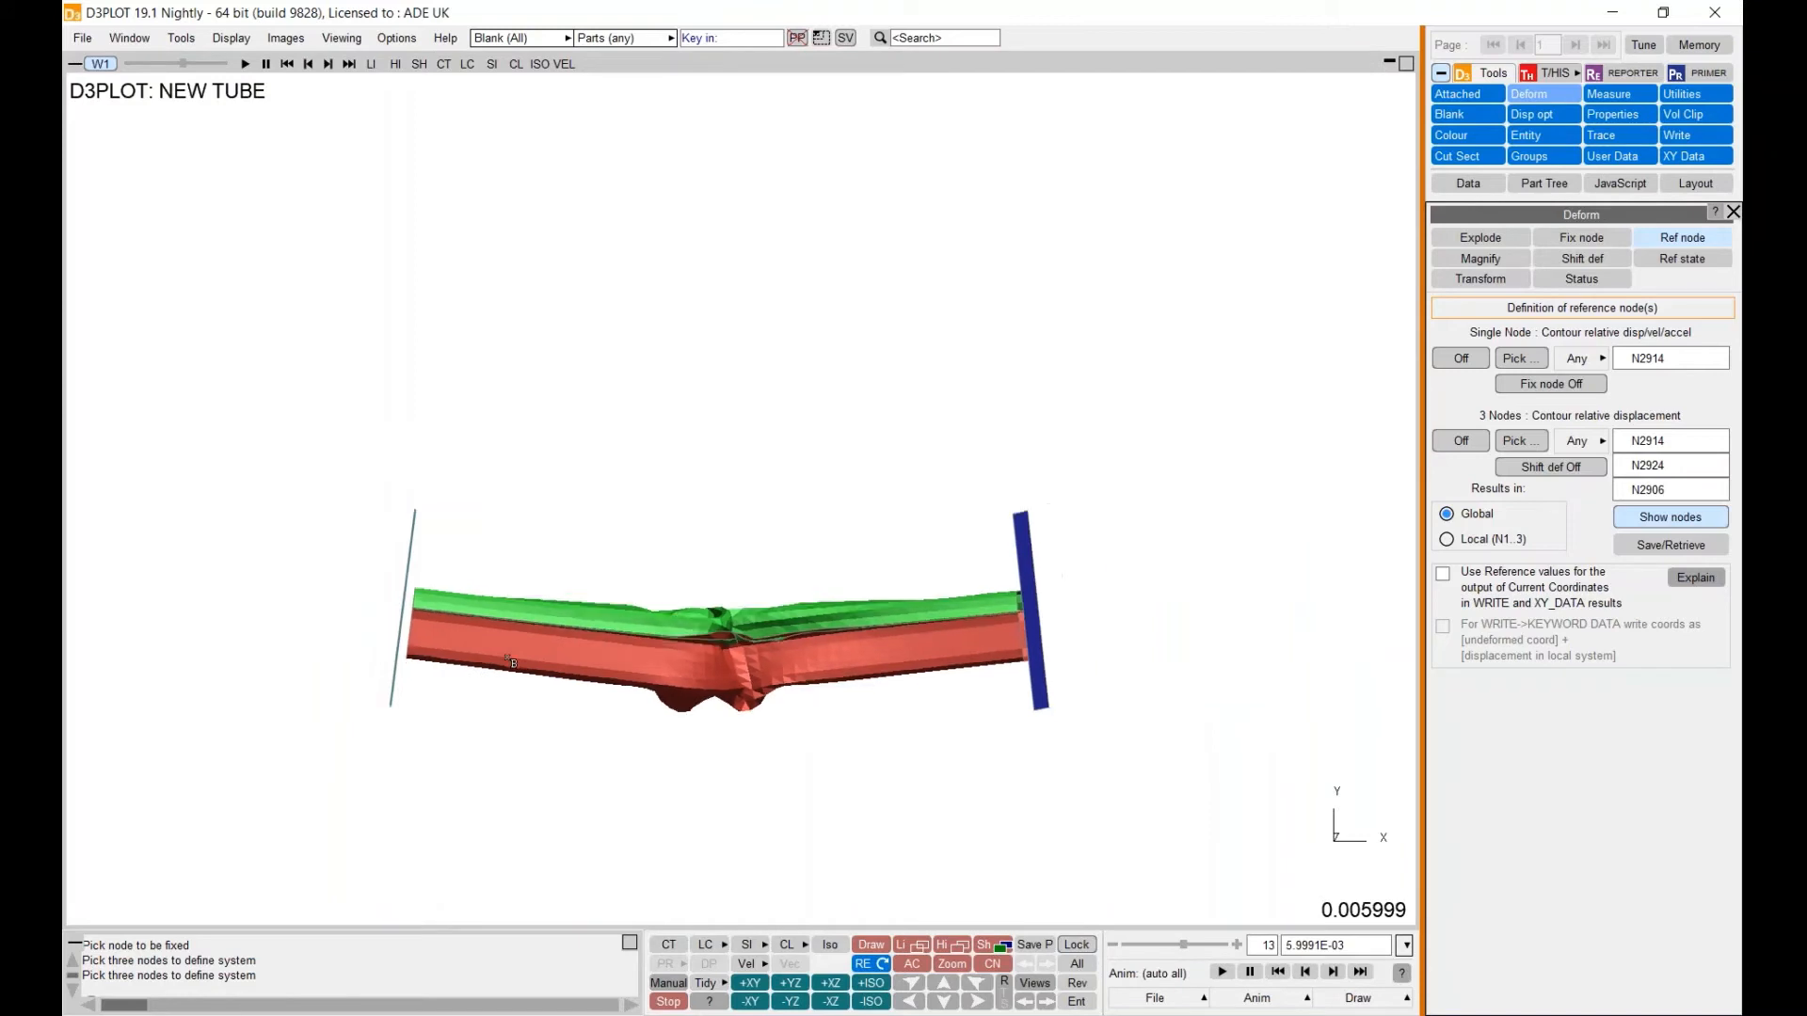
# - Contour the crushed tube by X displacement, using the Displacements category and an SI plot
pyautogui.click(1464, 188)
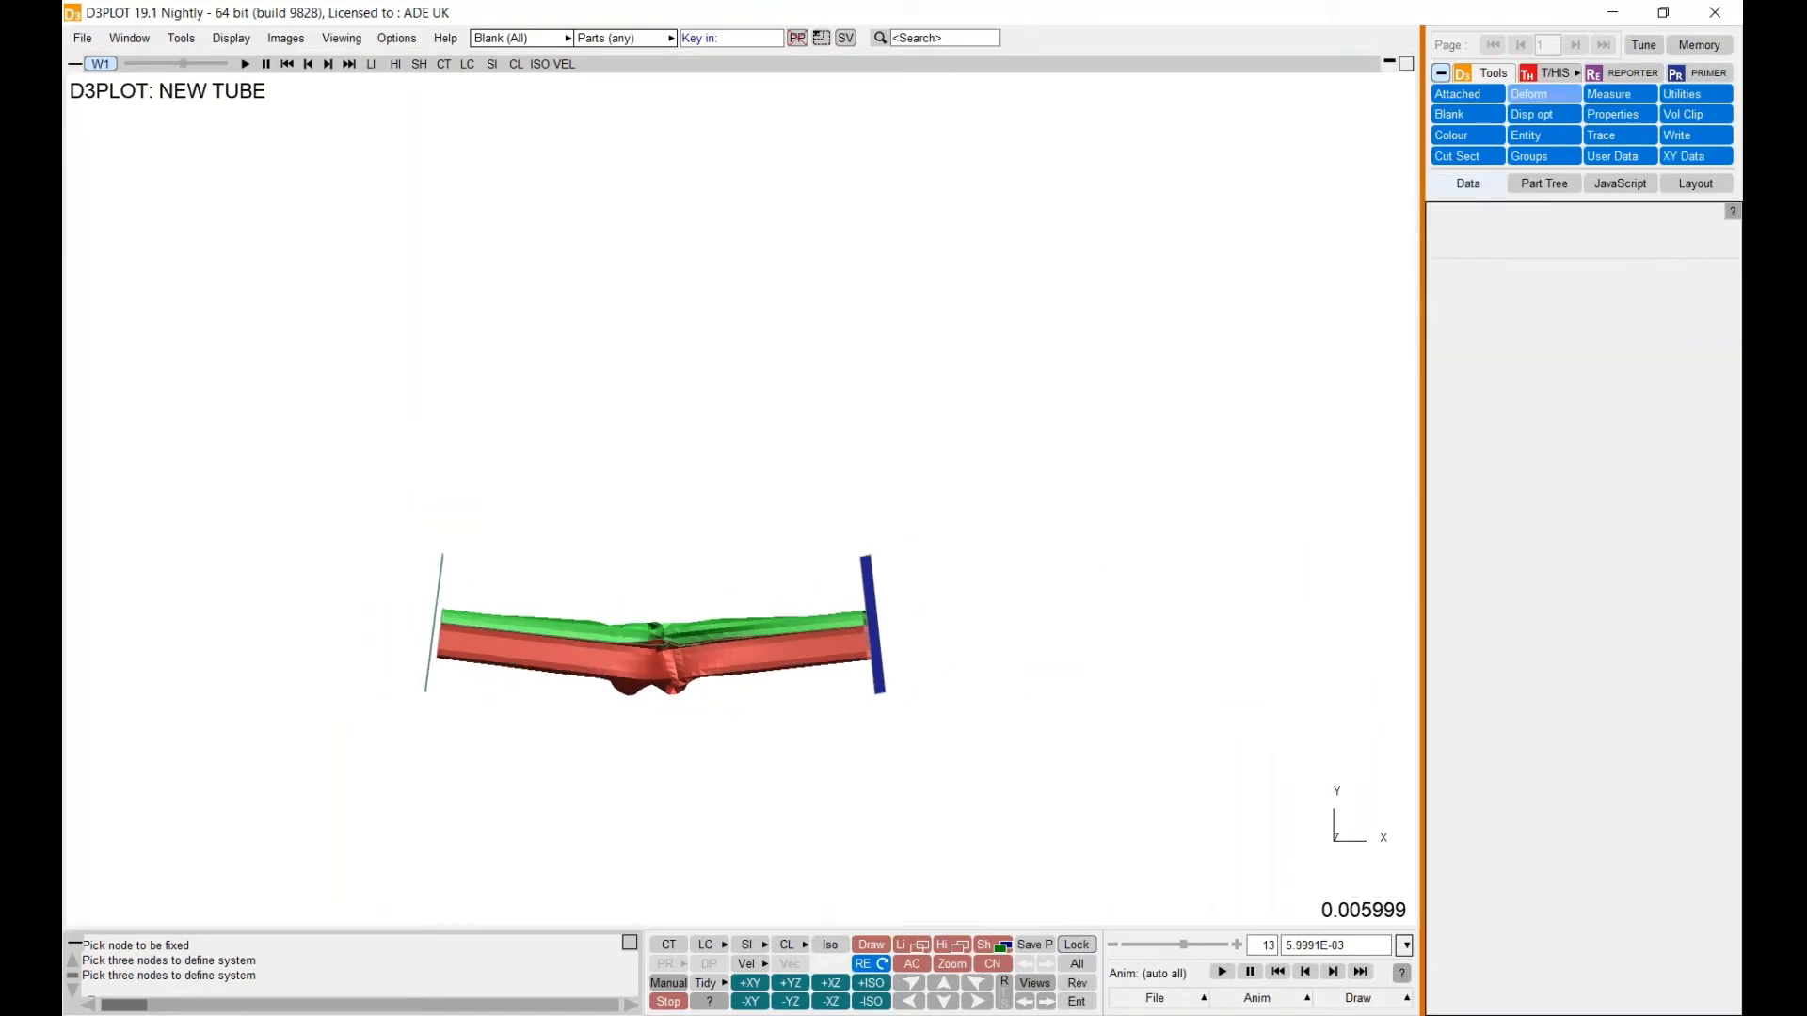
pyautogui.click(1544, 278)
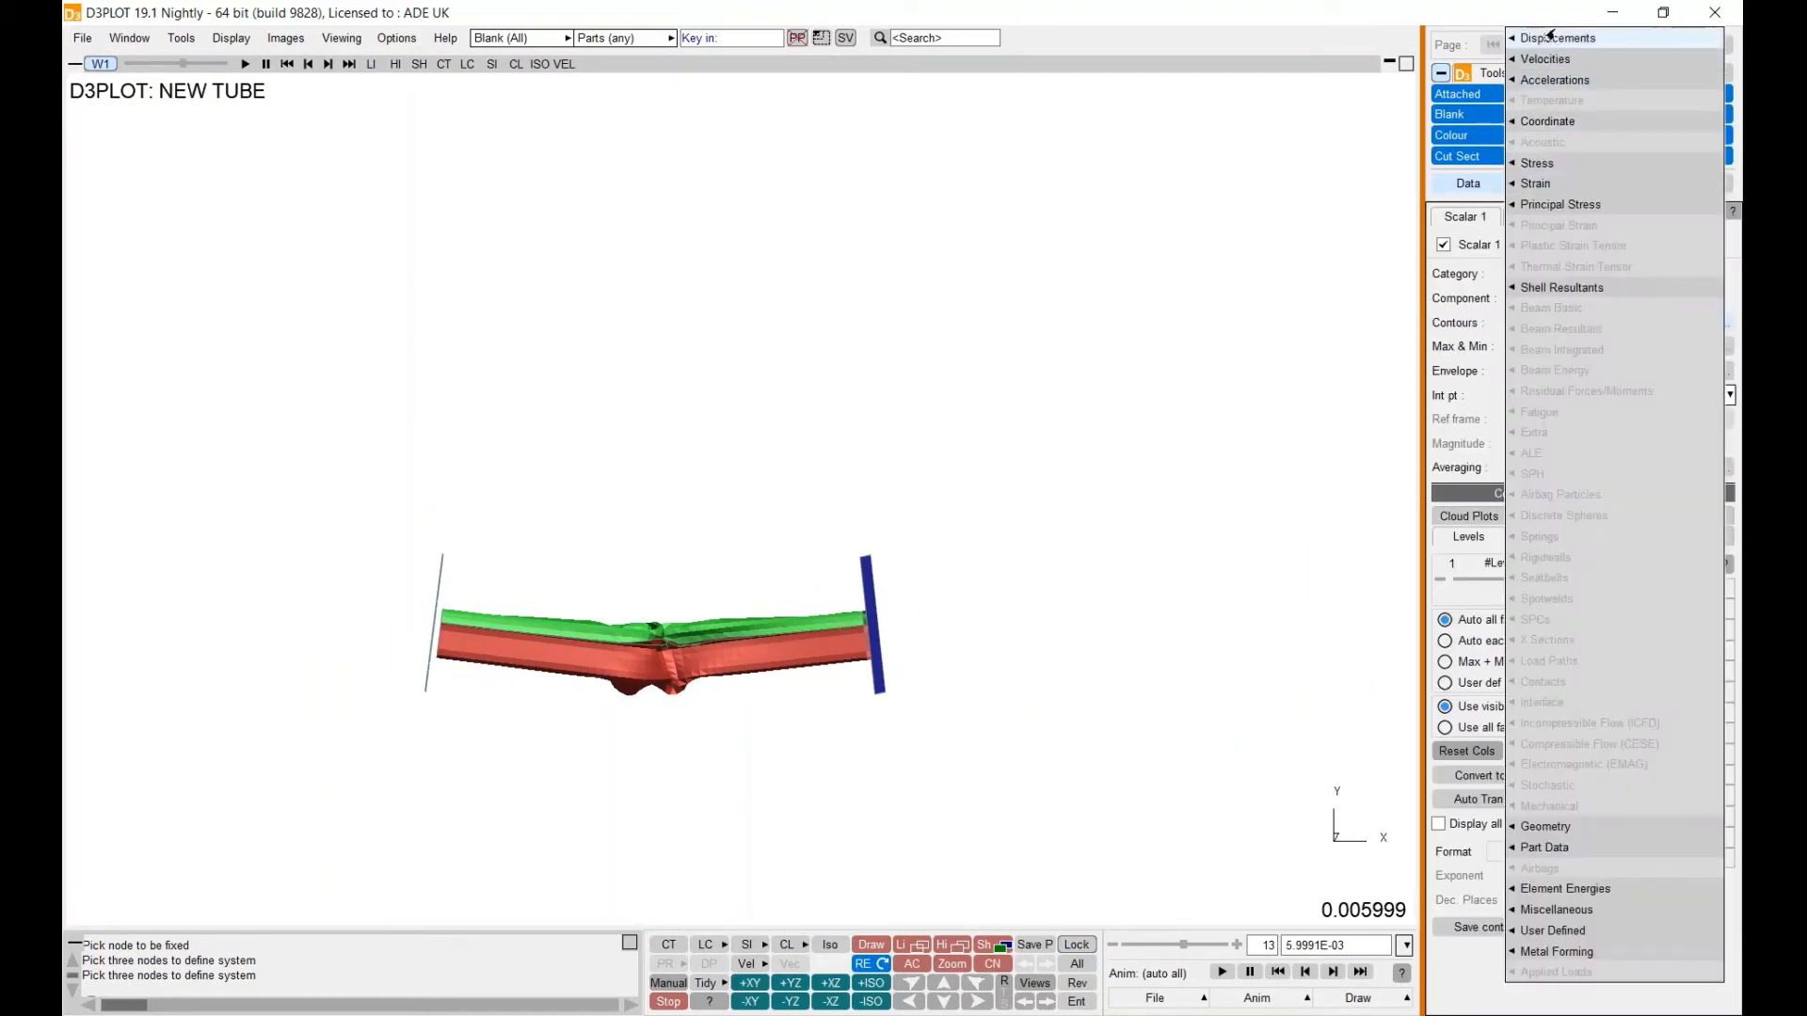
pyautogui.moveTo(1550, 36)
pyautogui.click(1350, 68)
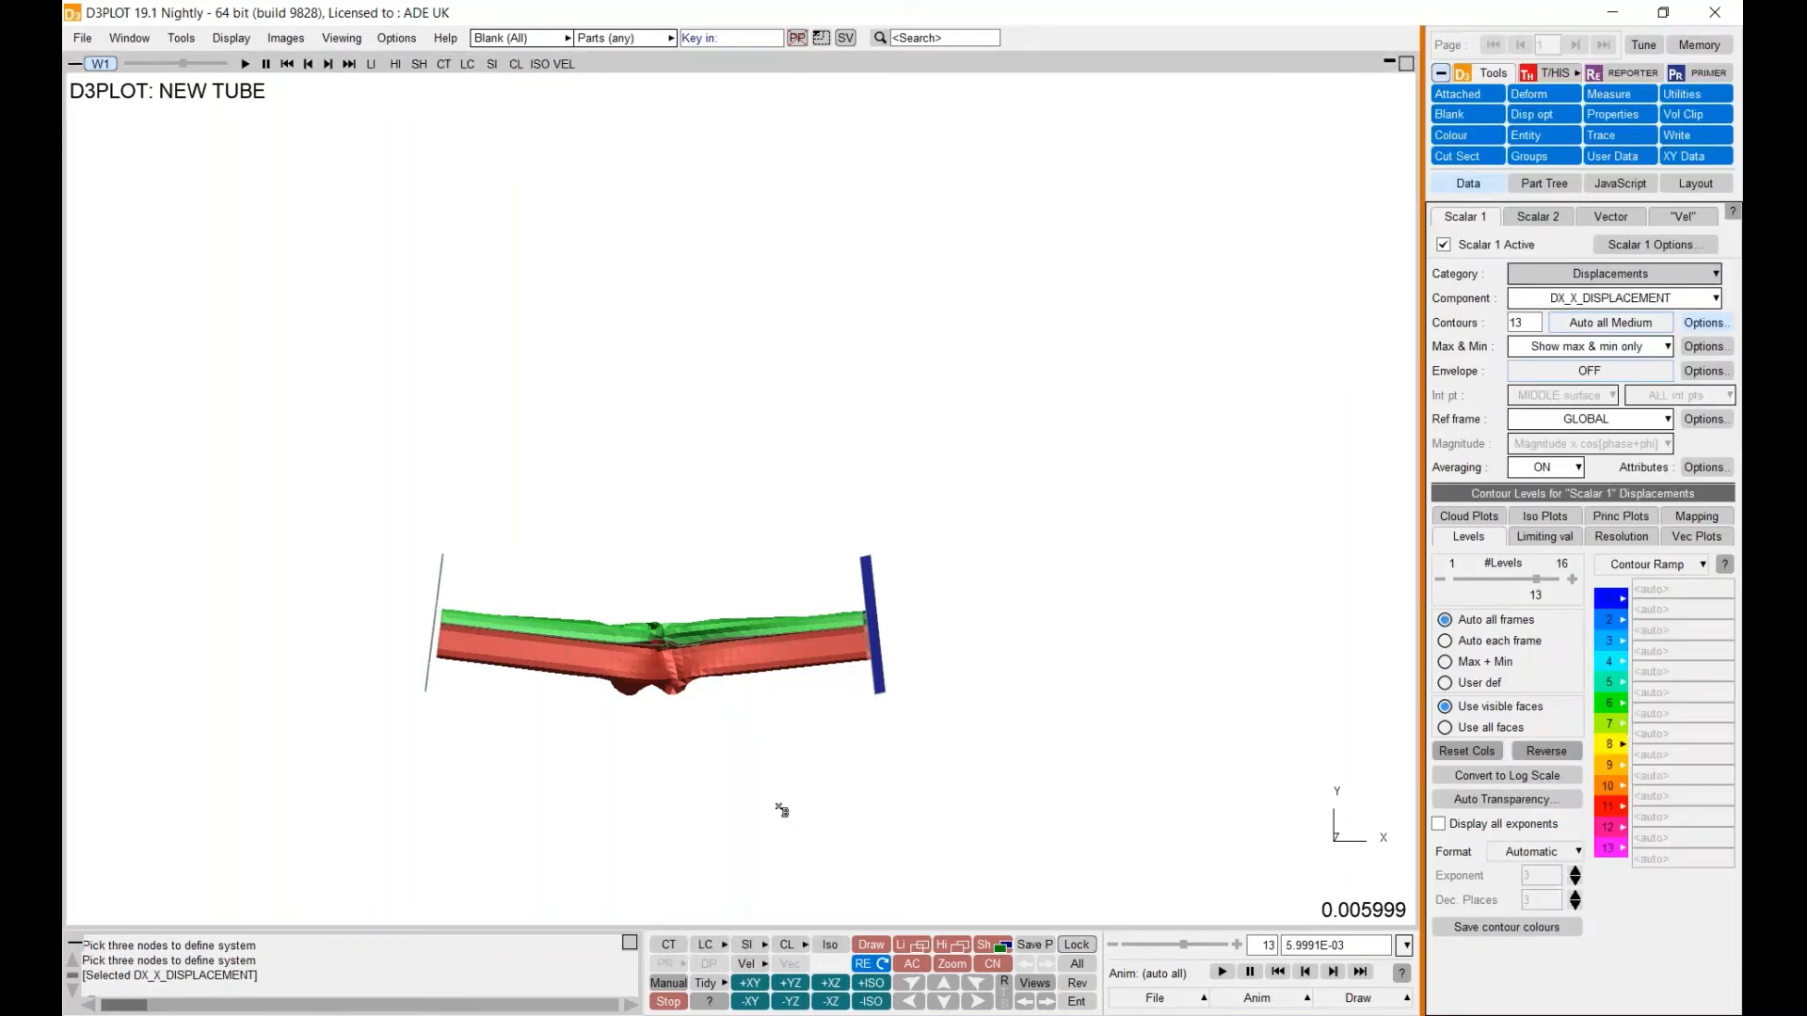
pyautogui.scroll(2, 653, 805)
pyautogui.click(743, 946)
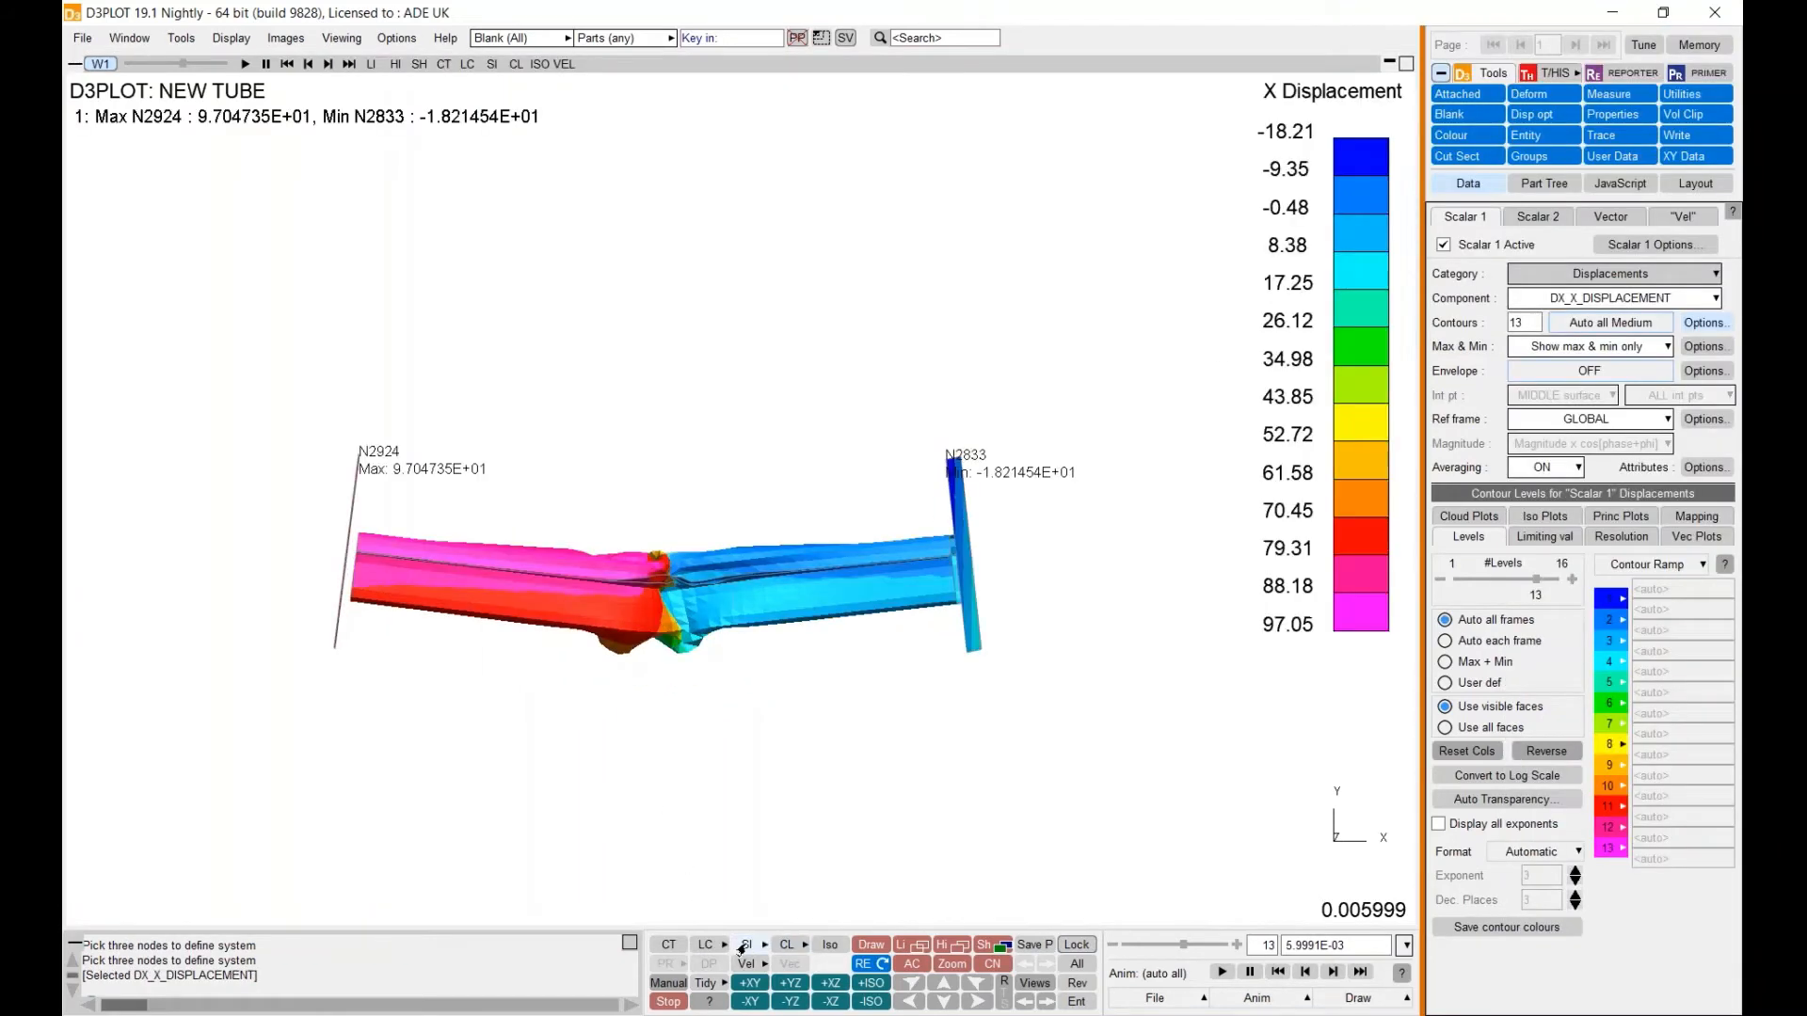
pyautogui.scroll(1, 745, 751)
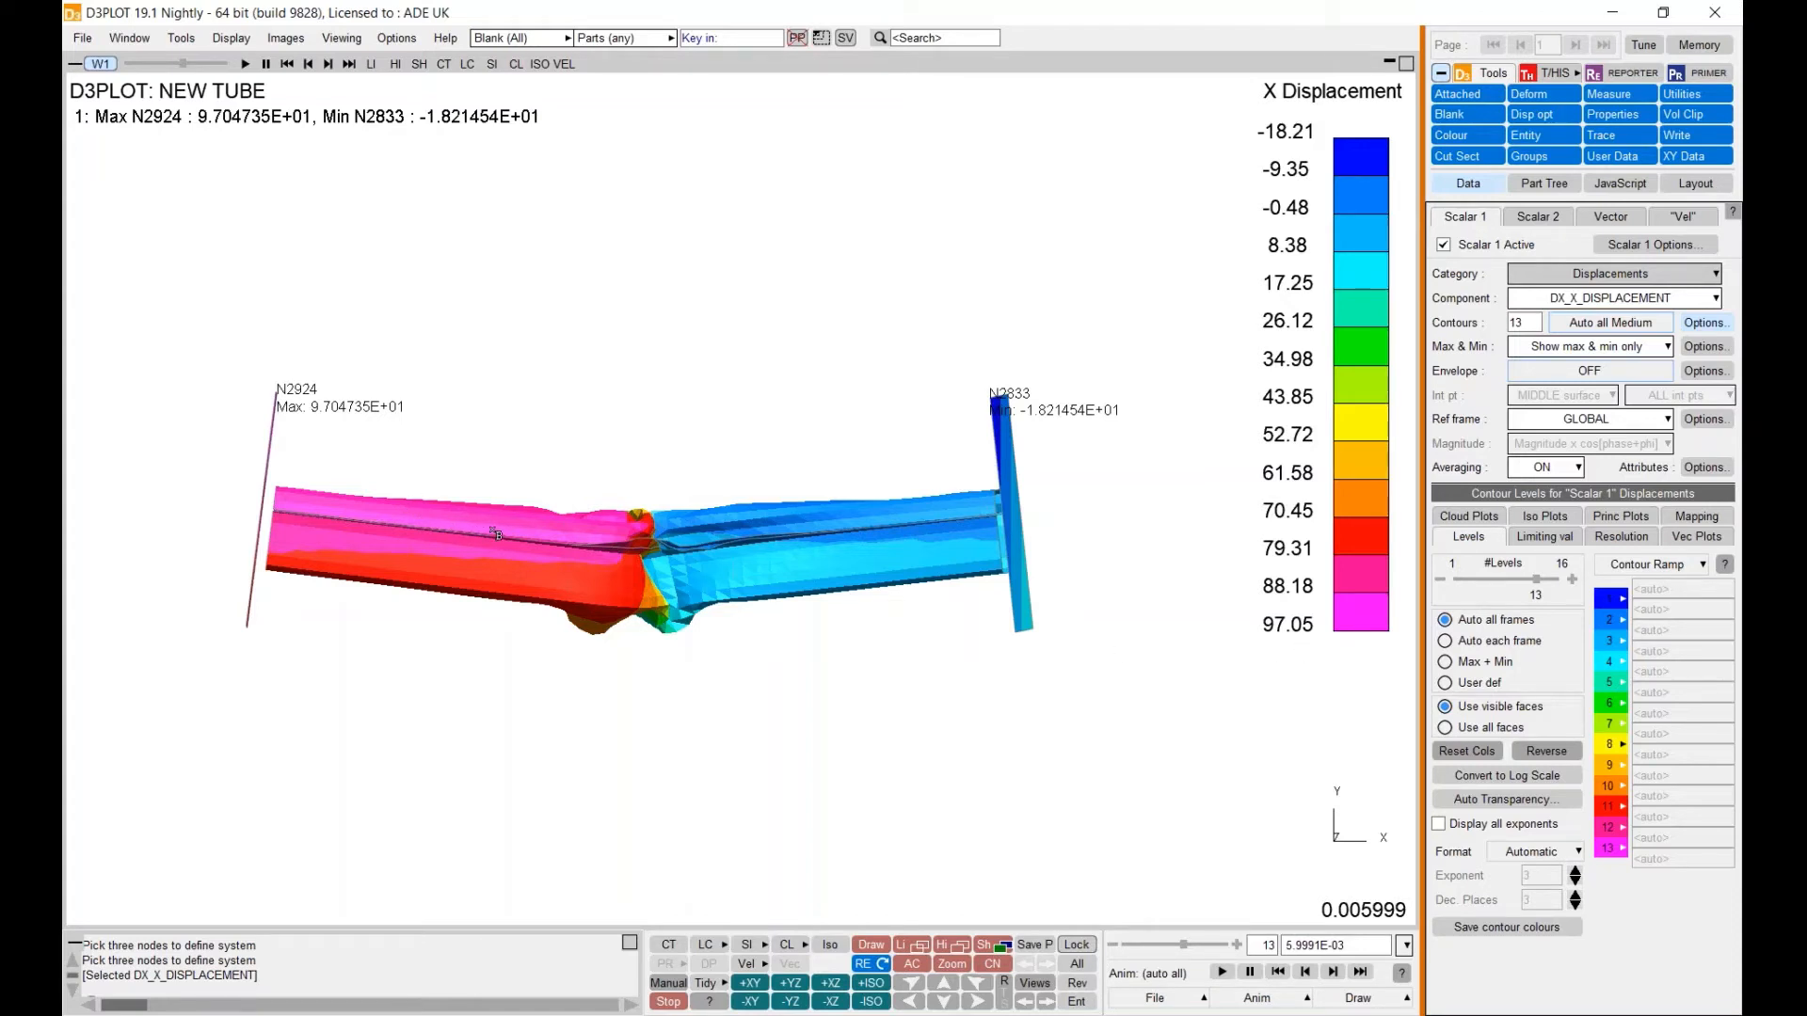
pyautogui.scroll(-1, 766, 570)
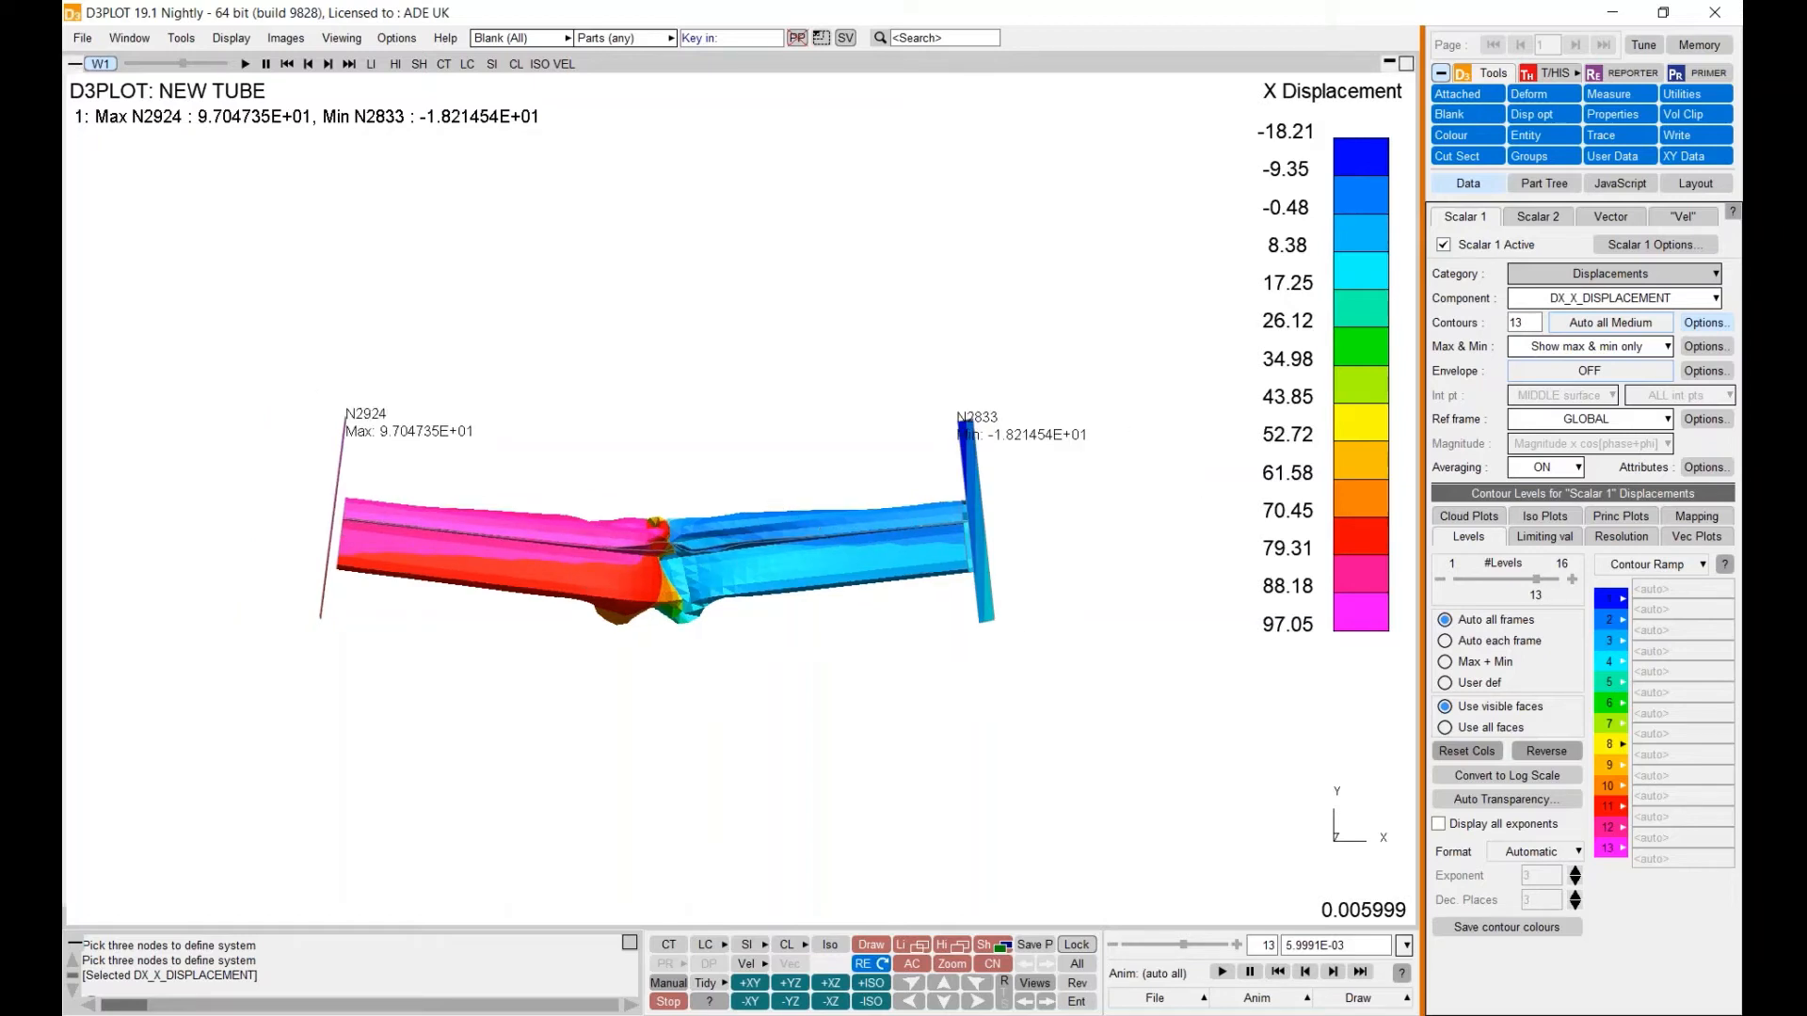
# - Set node N2833 at the blue end plate's upper corner as the single reference node, choosing never to recalculate user-defined data
pyautogui.click(1534, 94)
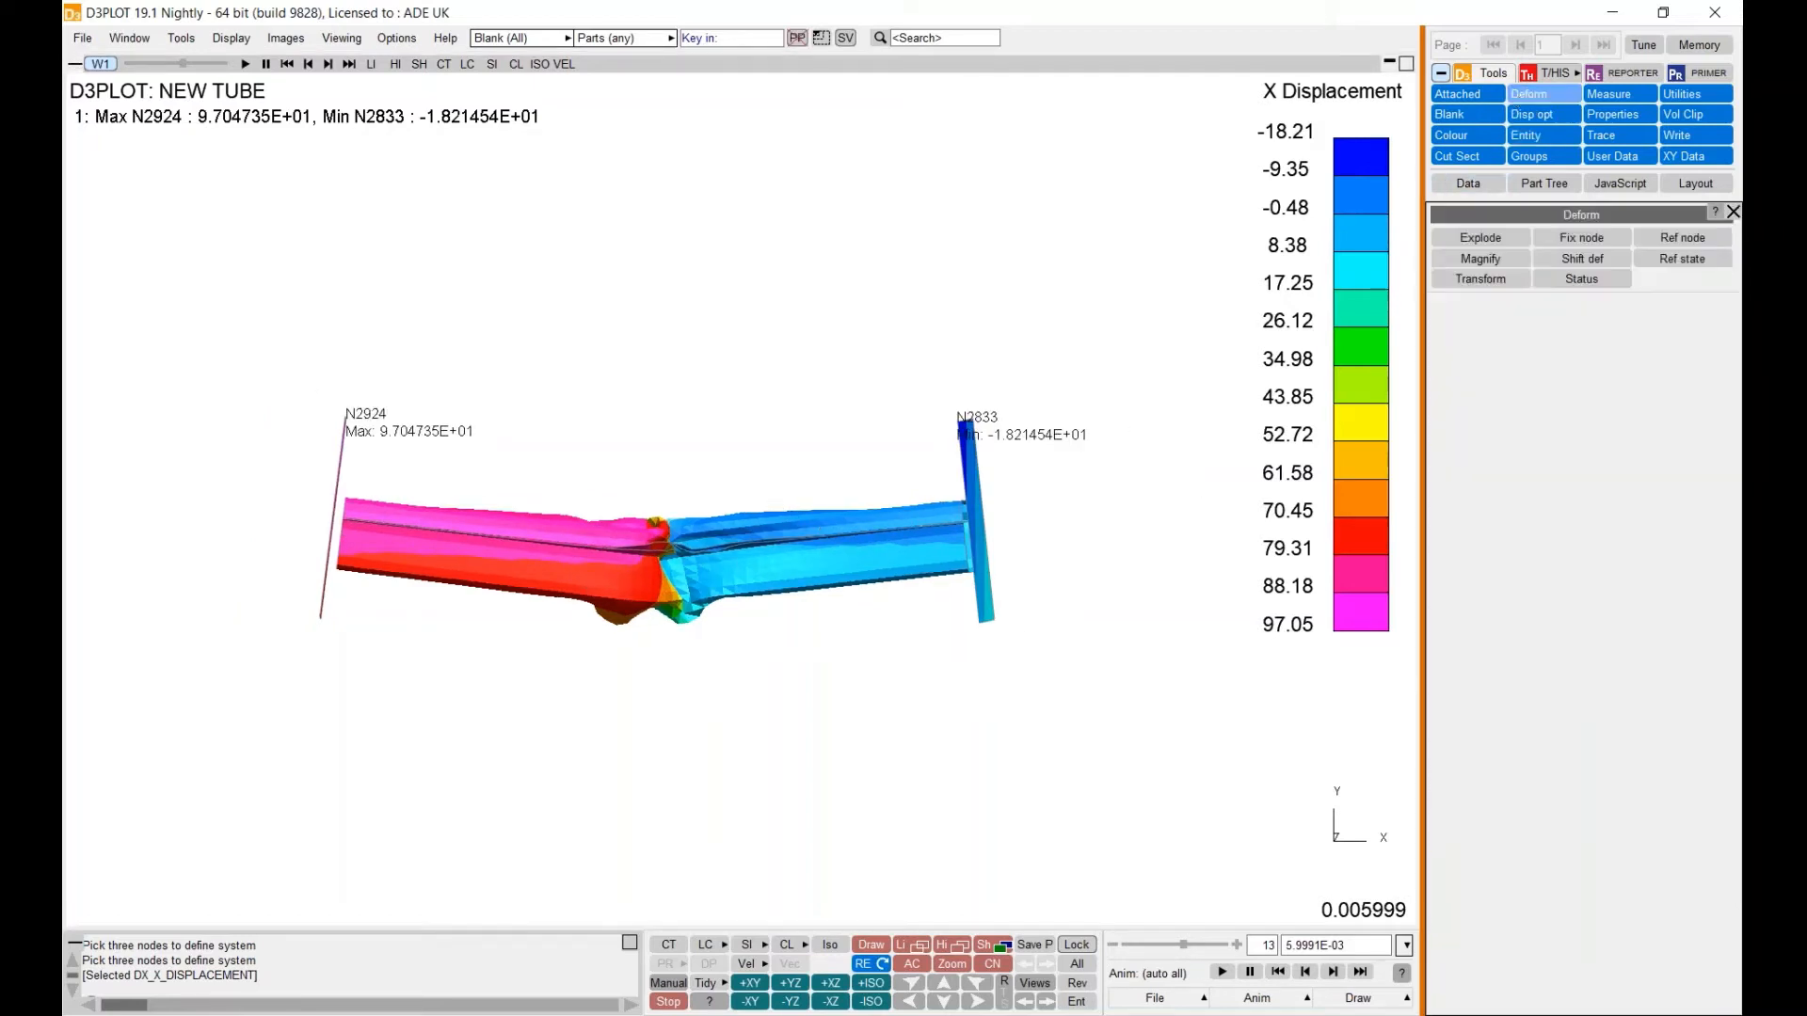
pyautogui.click(1673, 237)
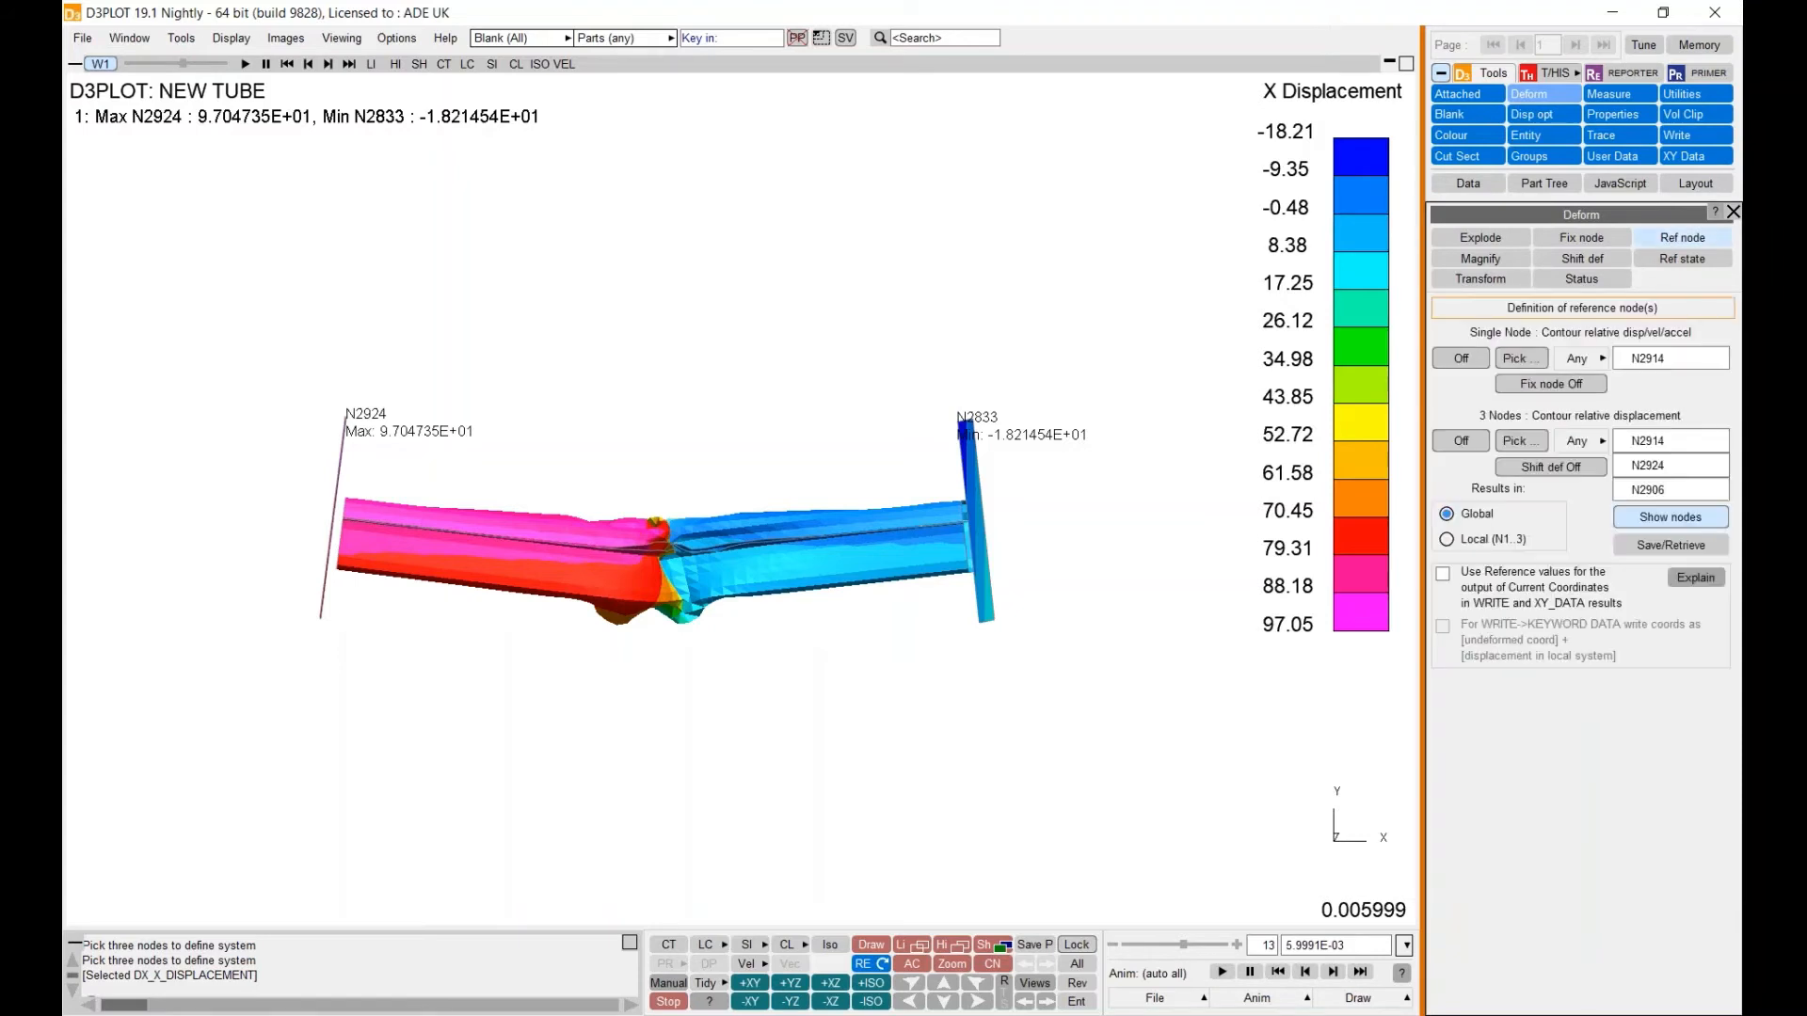
pyautogui.click(1521, 359)
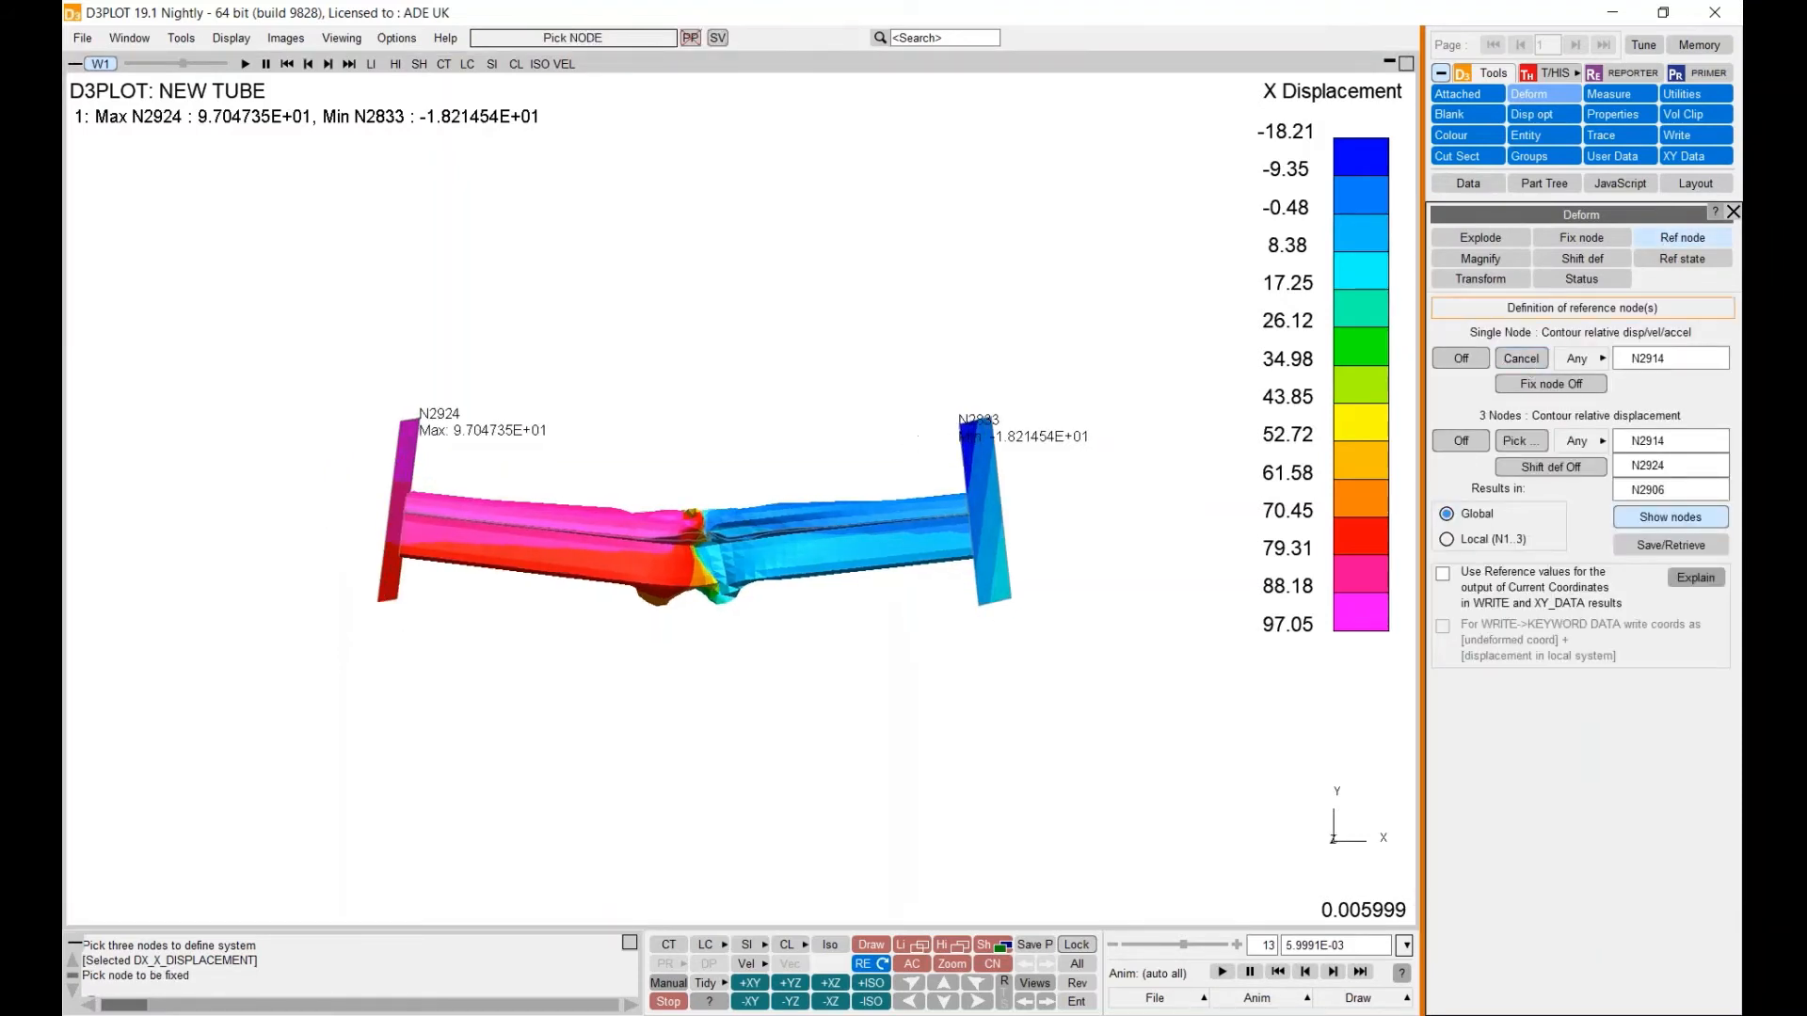
pyautogui.click(962, 424)
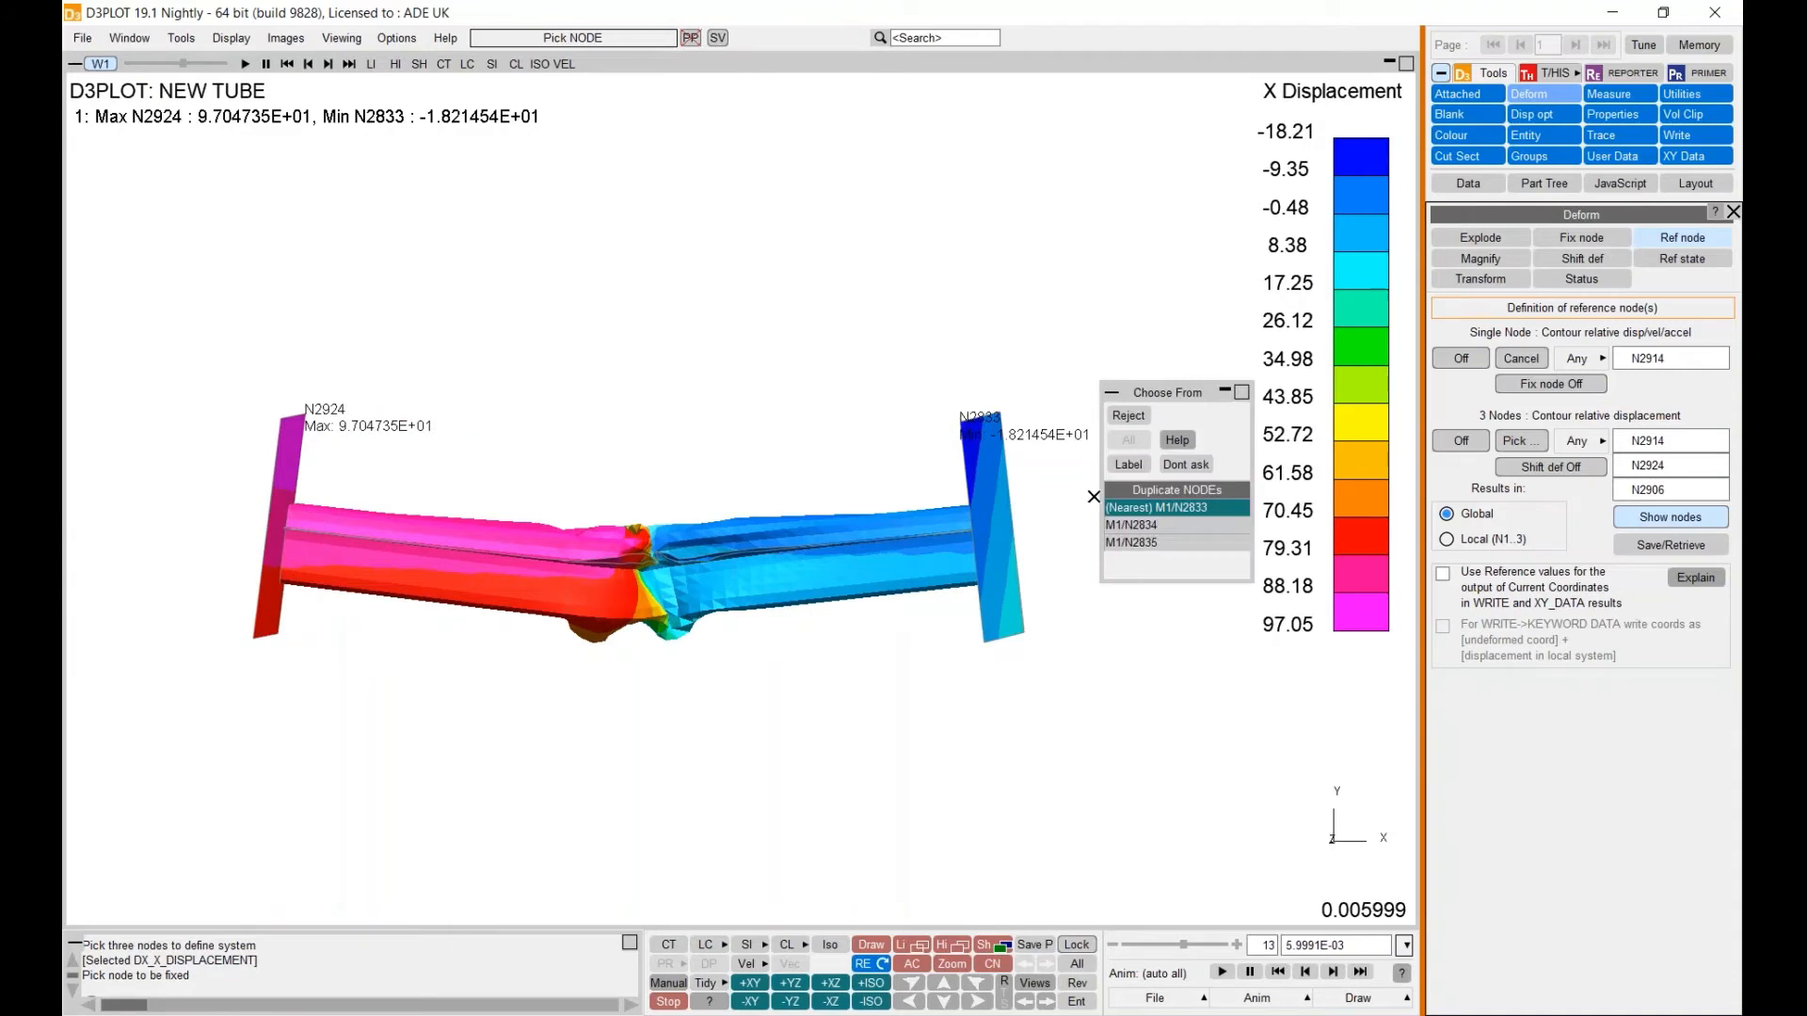
pyautogui.click(1120, 508)
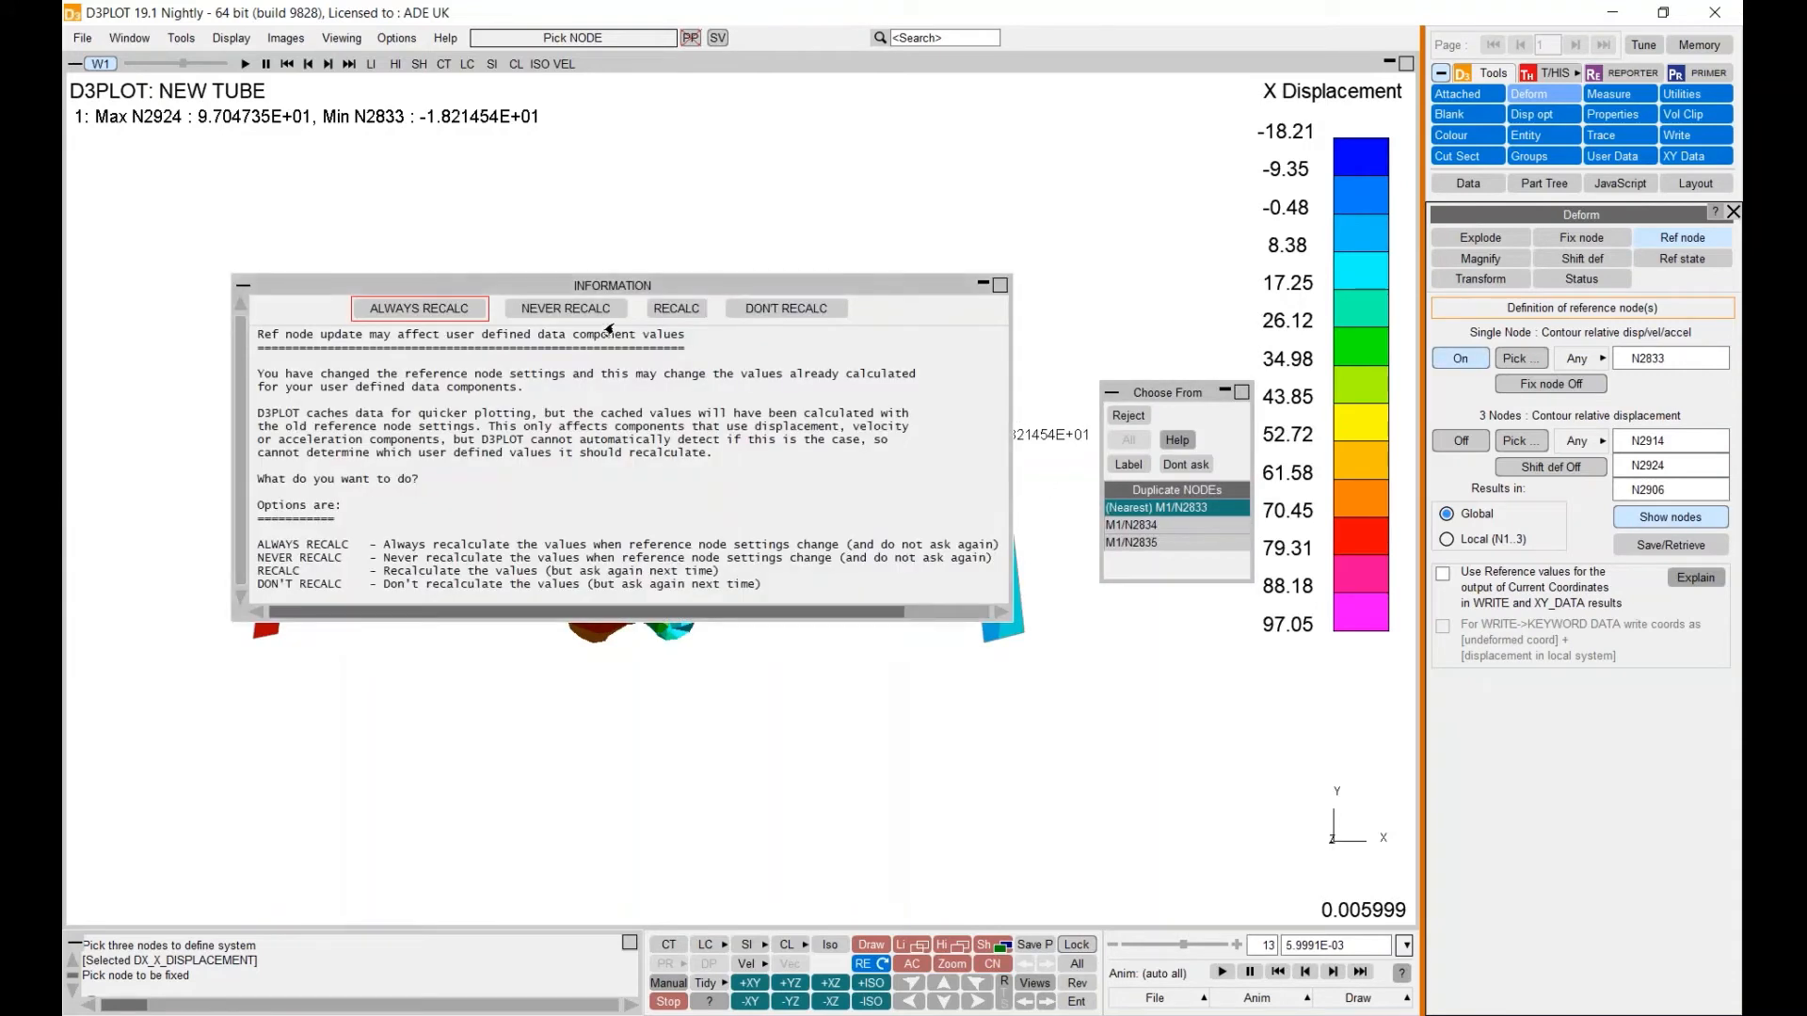
pyautogui.click(566, 308)
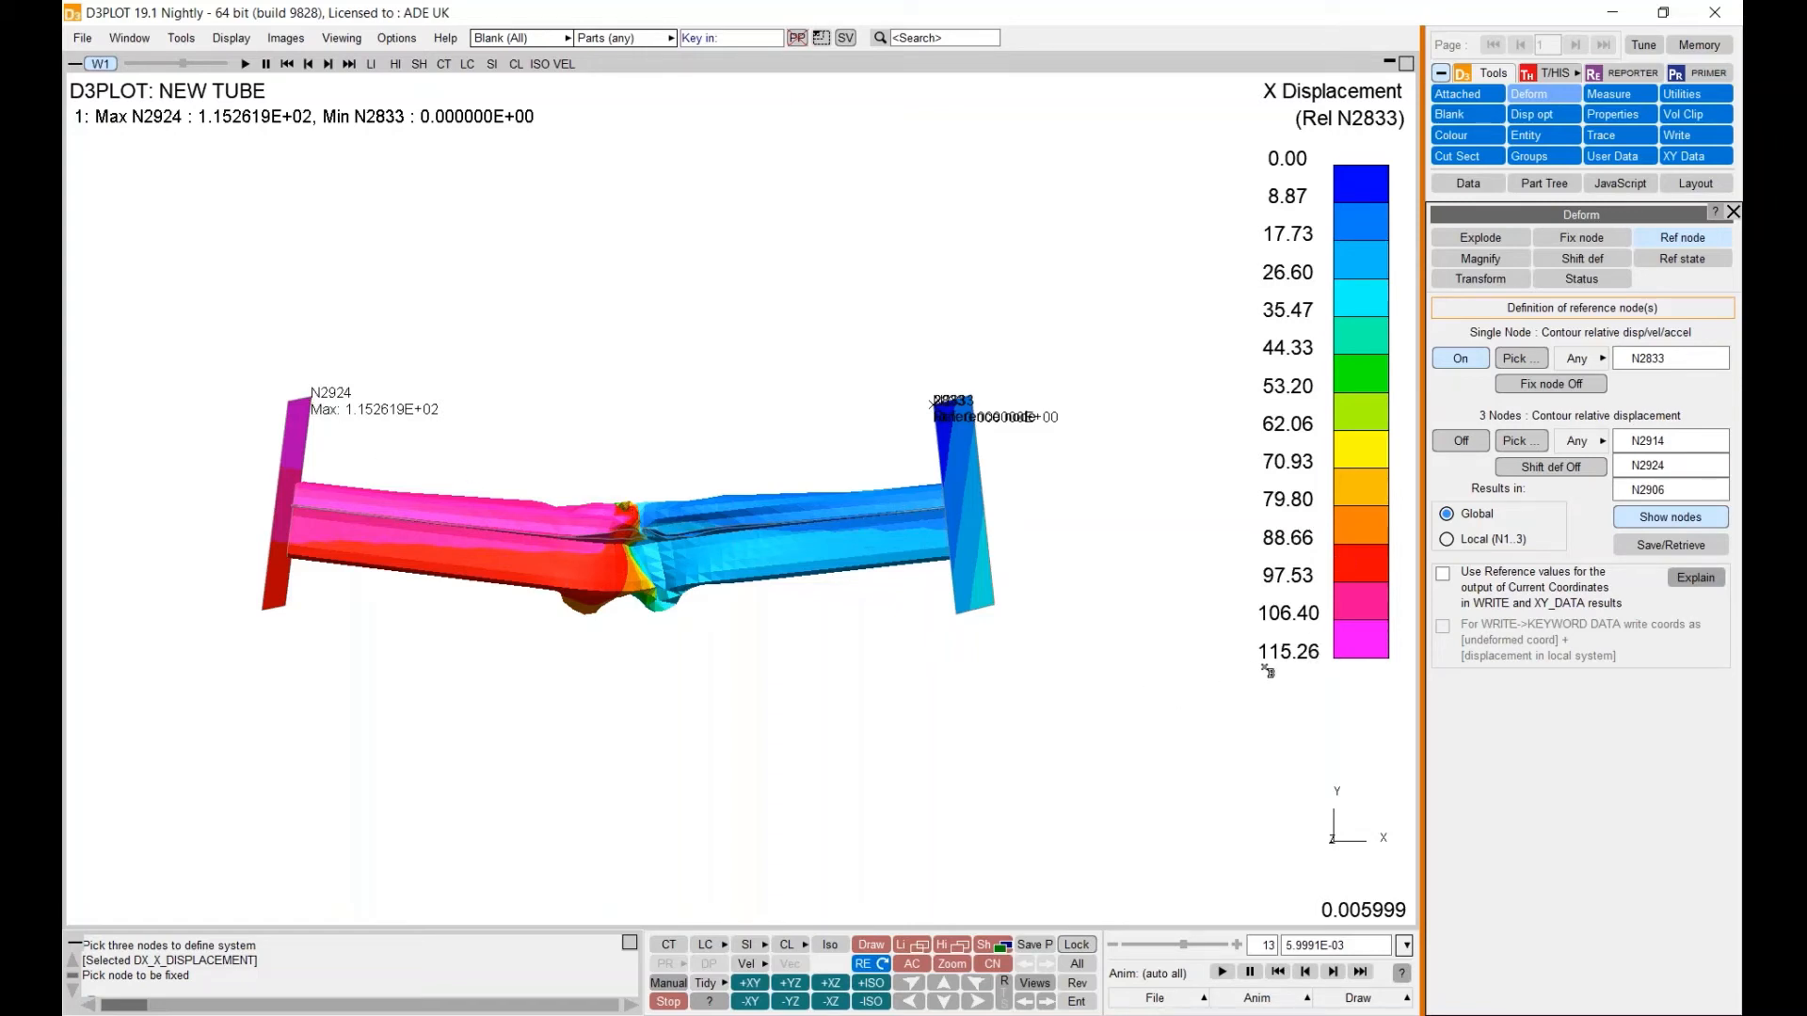
# - Toggle the single-node reference off and back on to compare the absolute and relative X displacement contours
pyautogui.click(1479, 358)
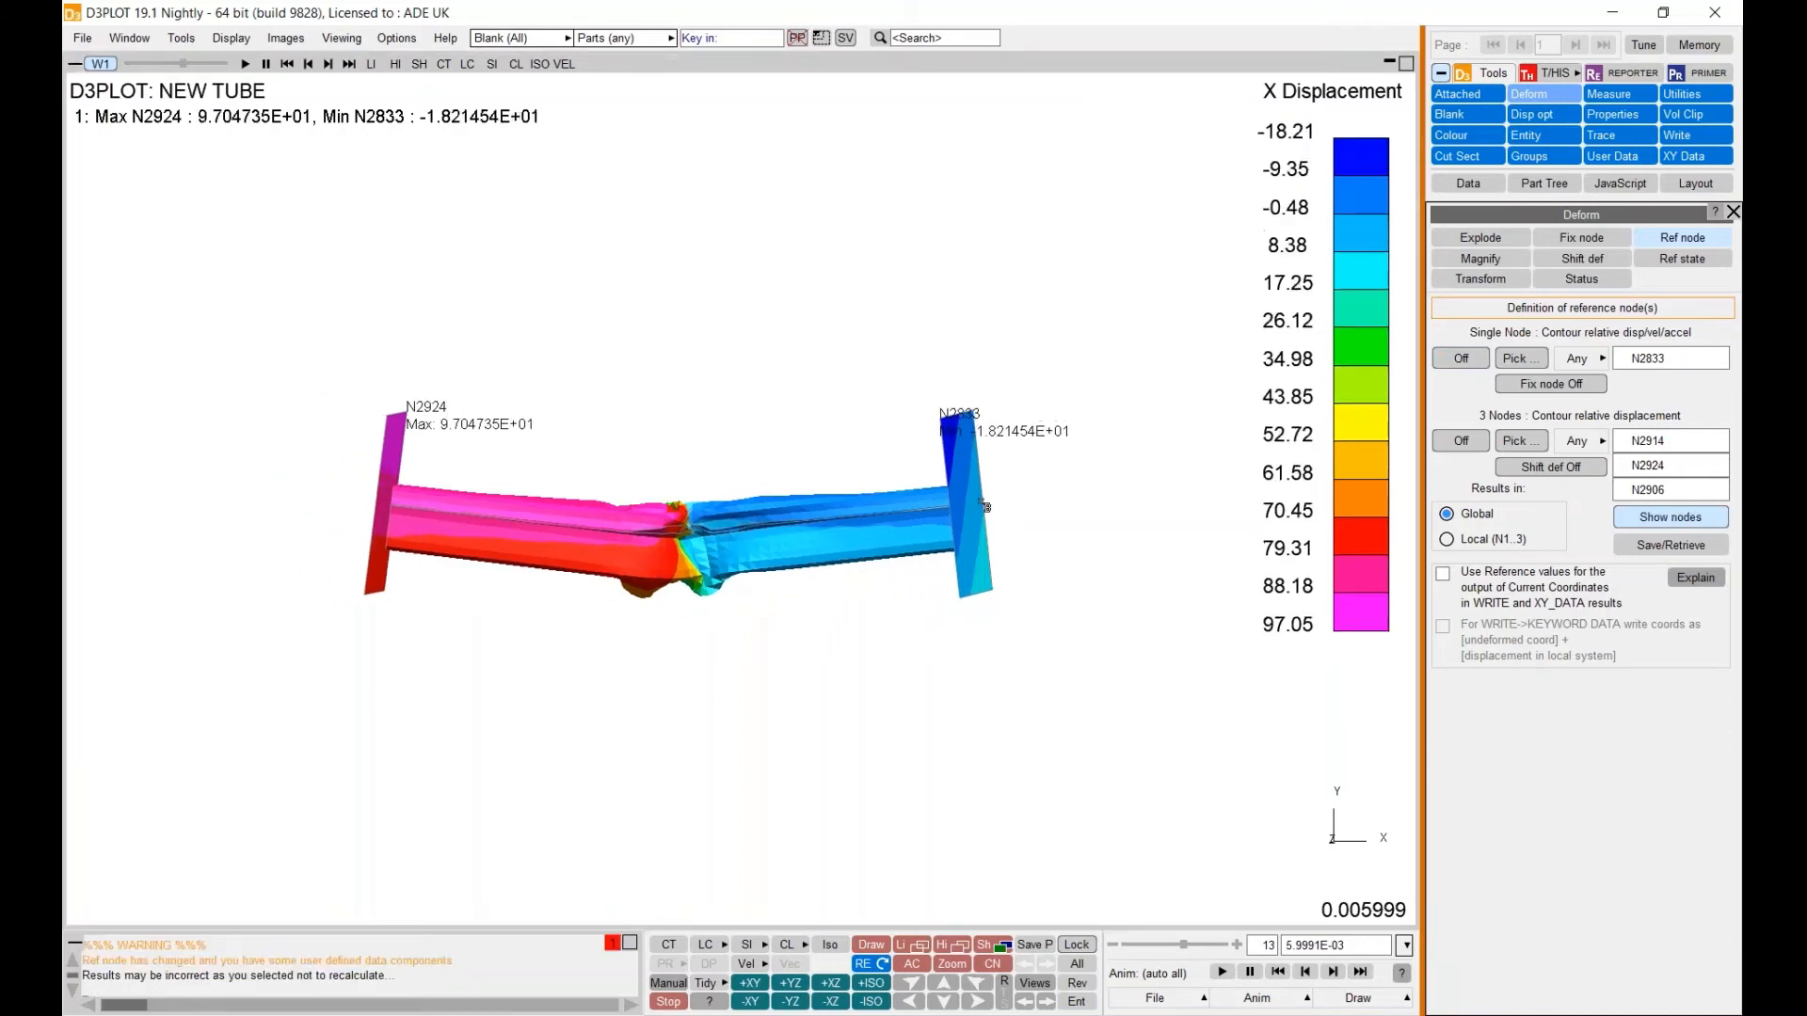
pyautogui.click(1461, 358)
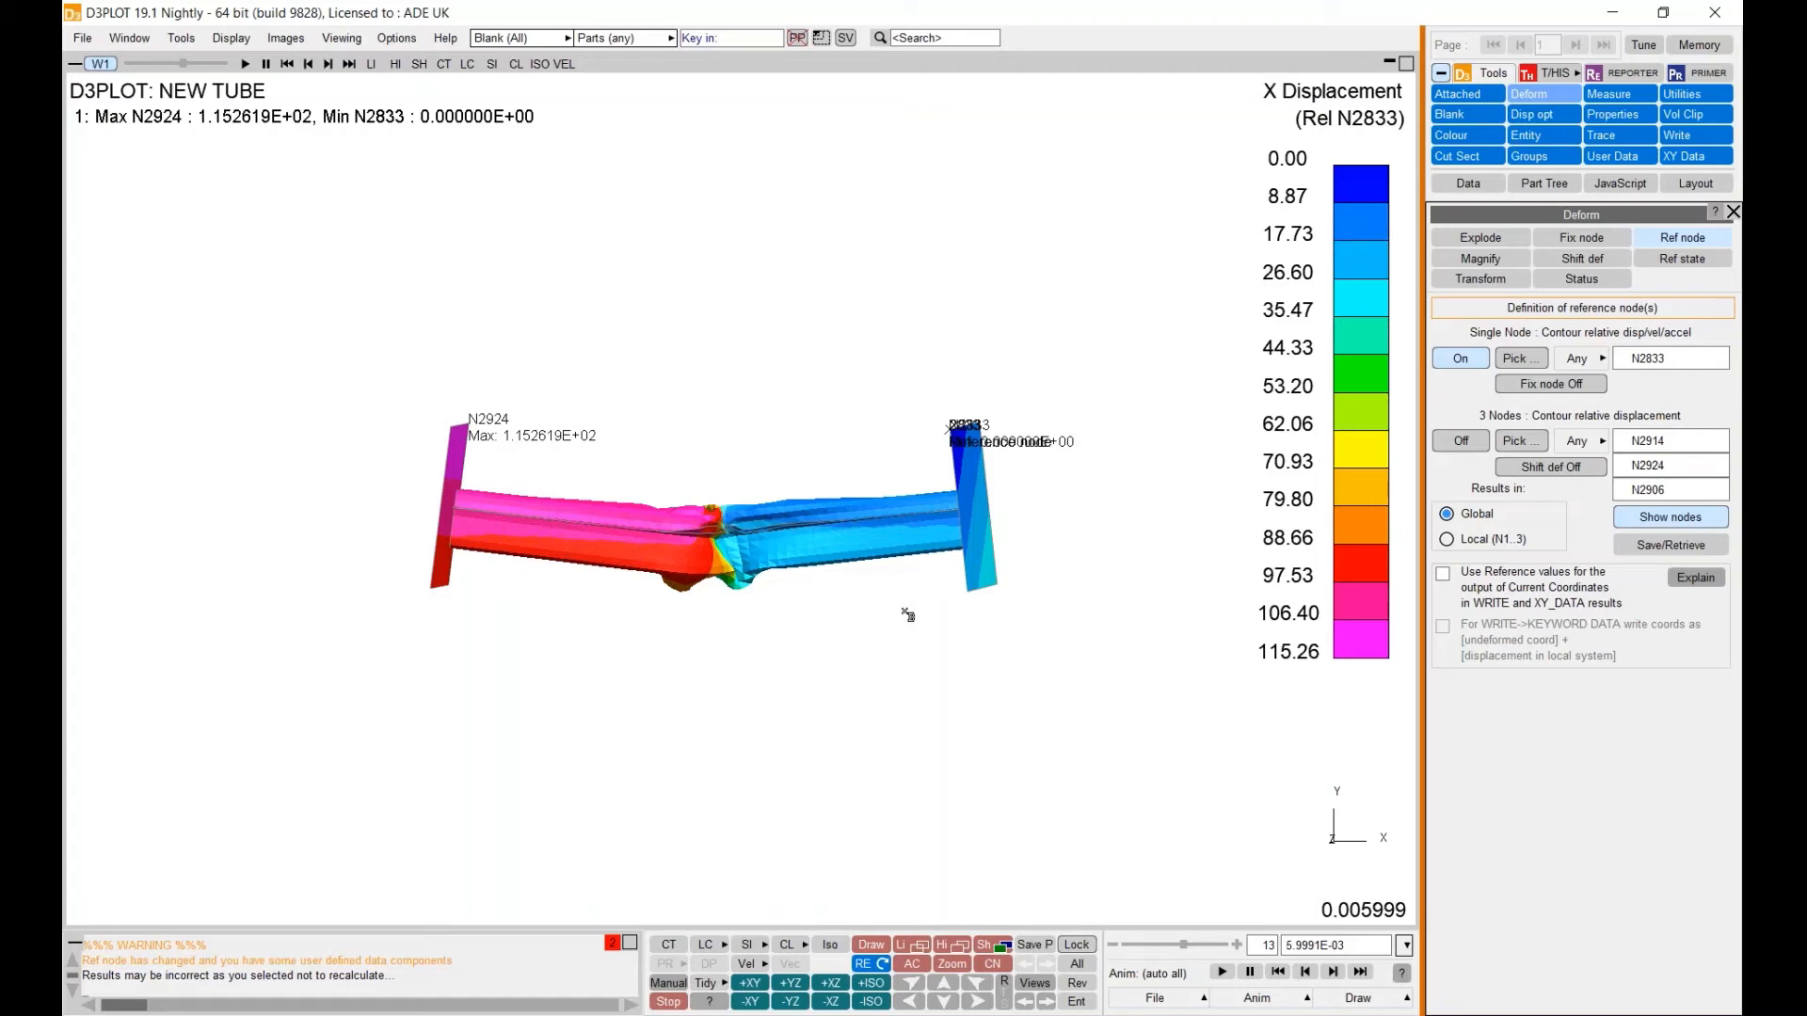
pyautogui.scroll(1, 907, 615)
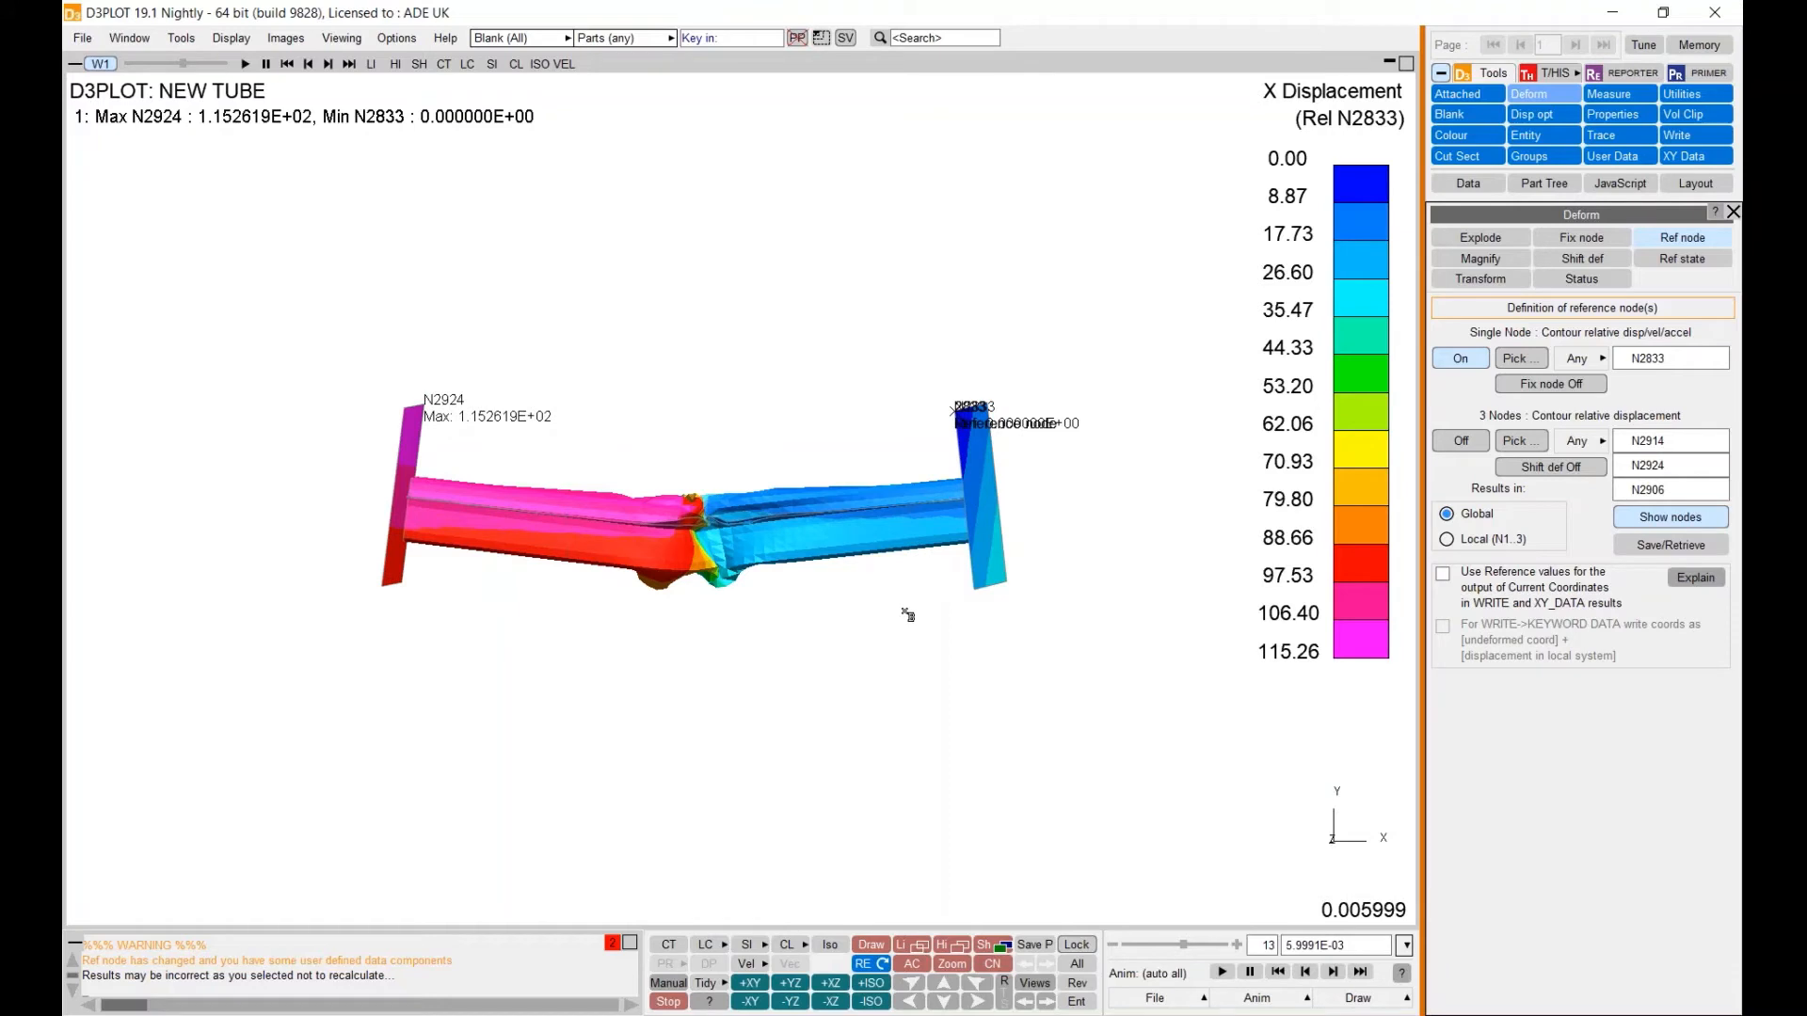
pyautogui.scroll(1, 884, 576)
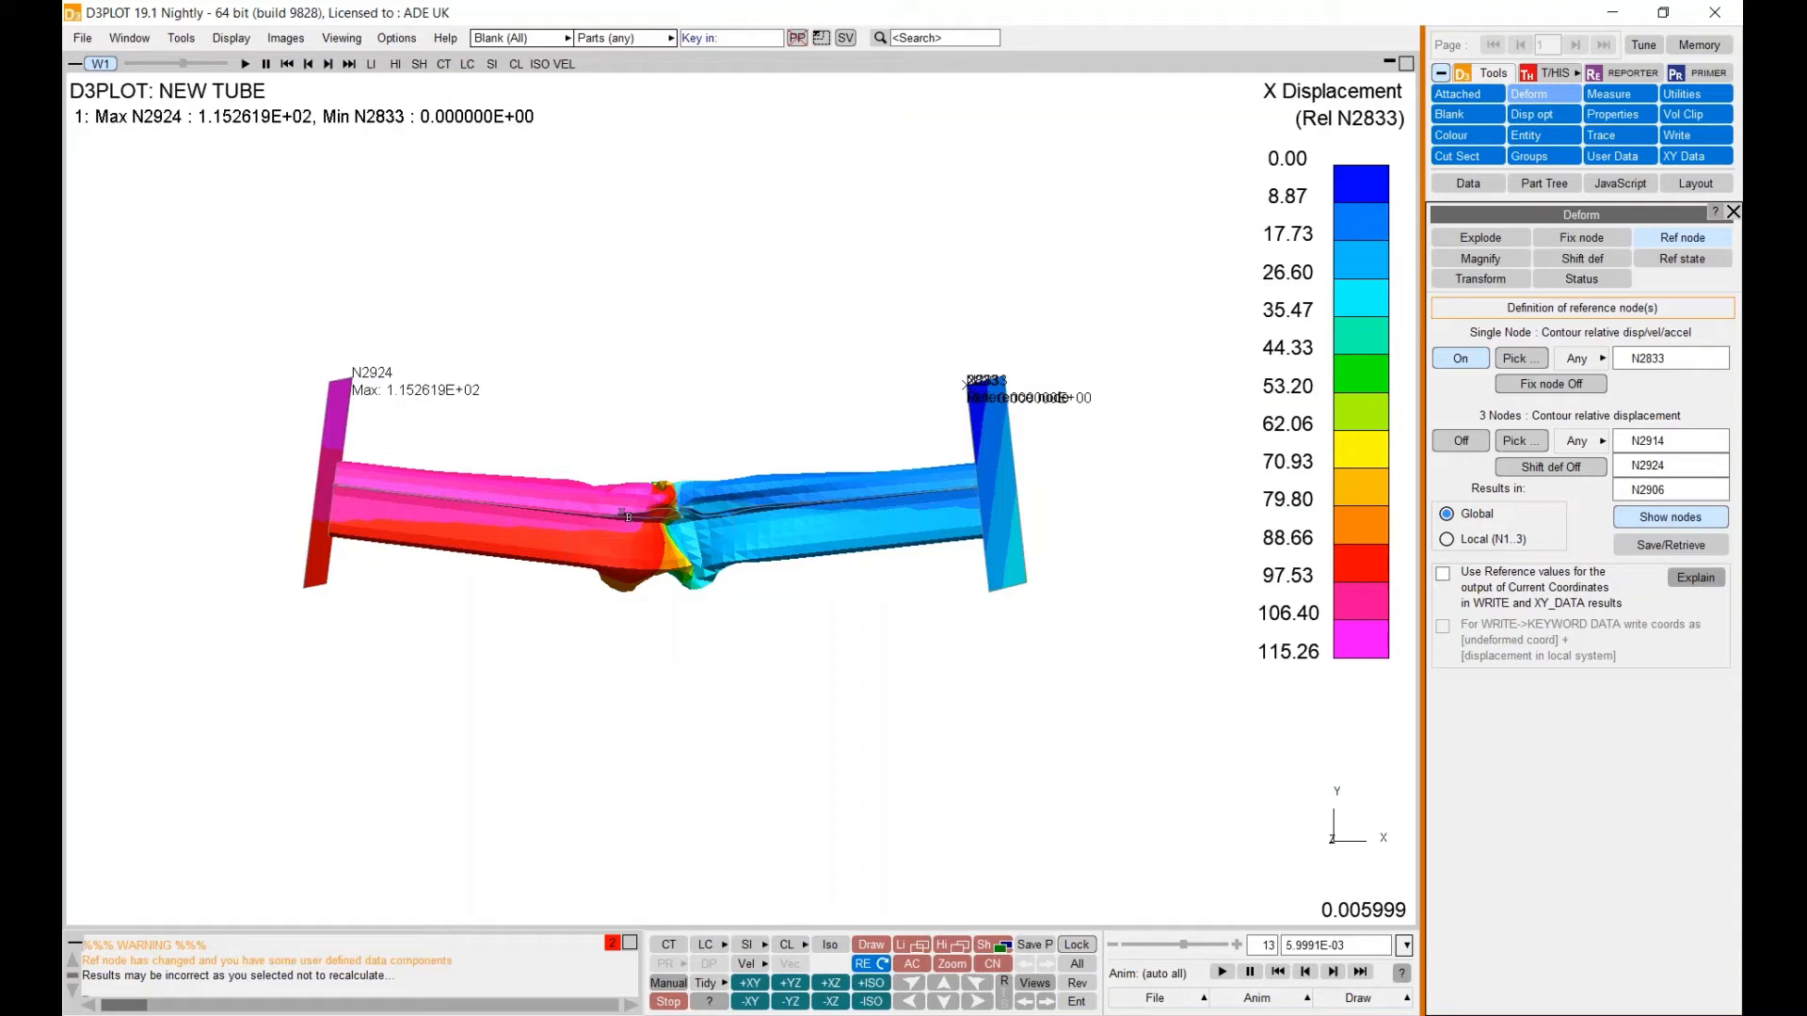
# - Try fixing the single reference node in space, and turn off both the single-node reference and Fix node
pyautogui.click(1540, 386)
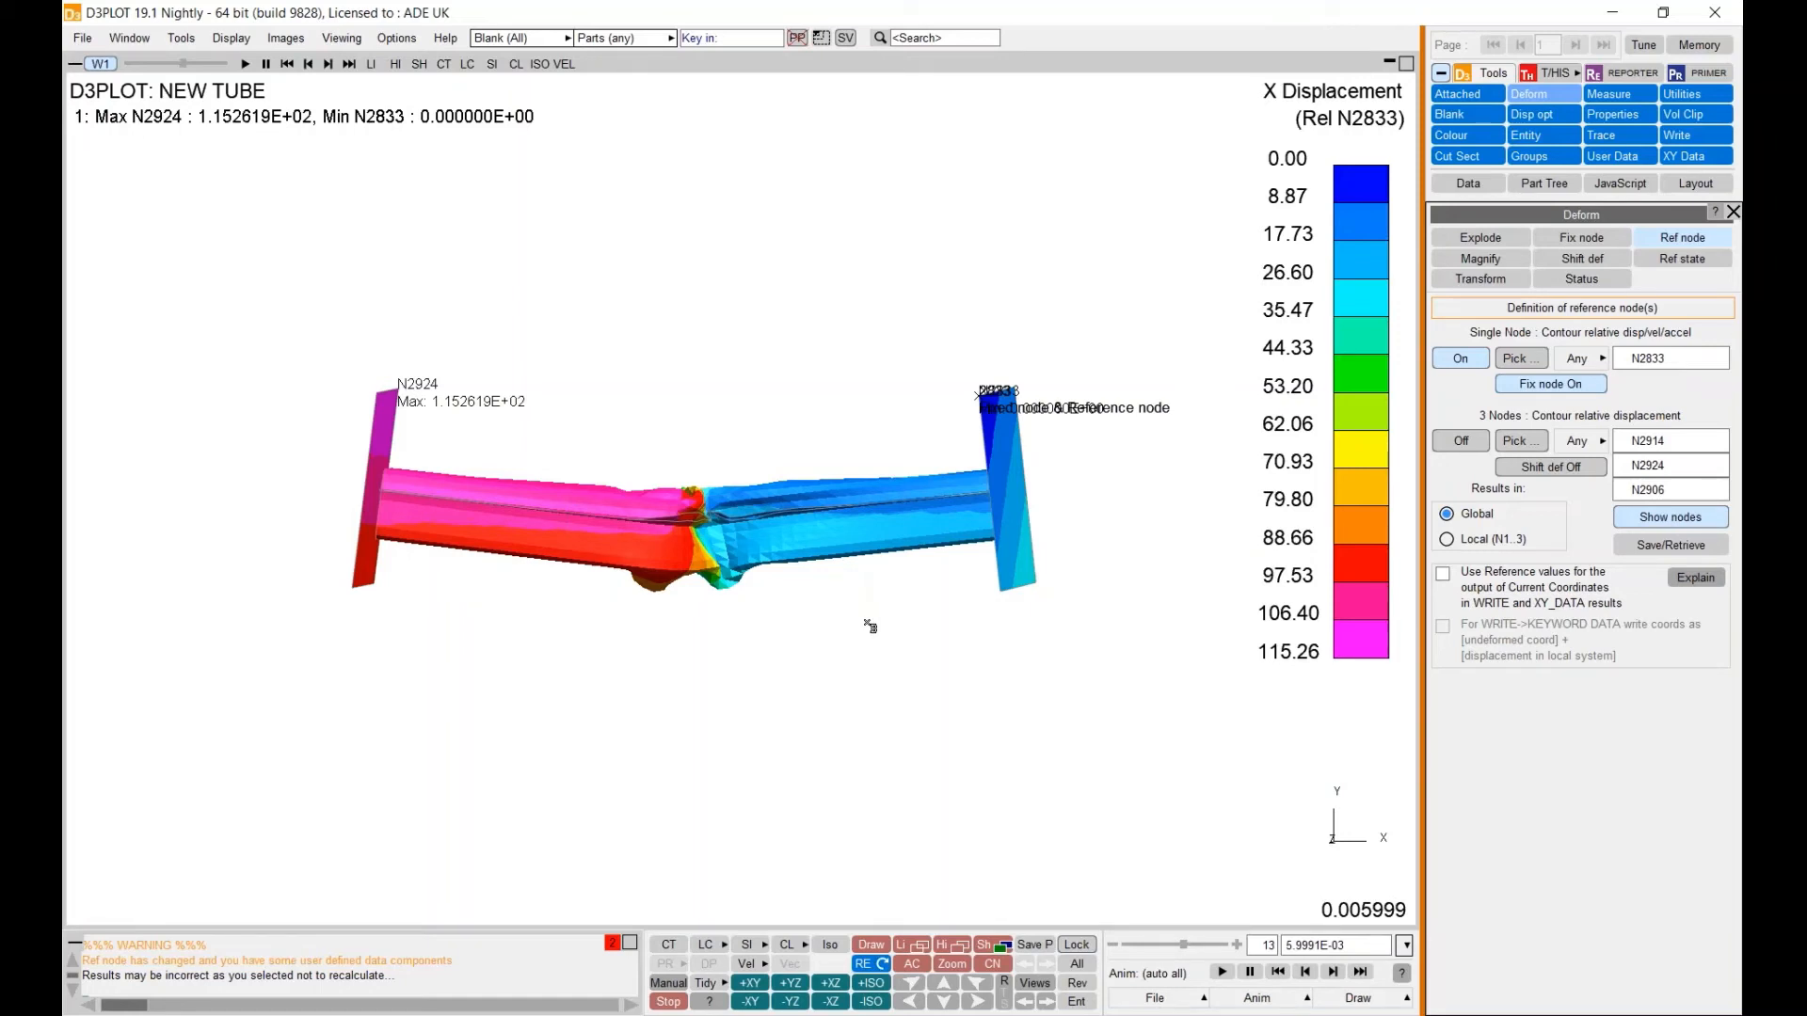
pyautogui.click(1459, 362)
pyautogui.click(1500, 385)
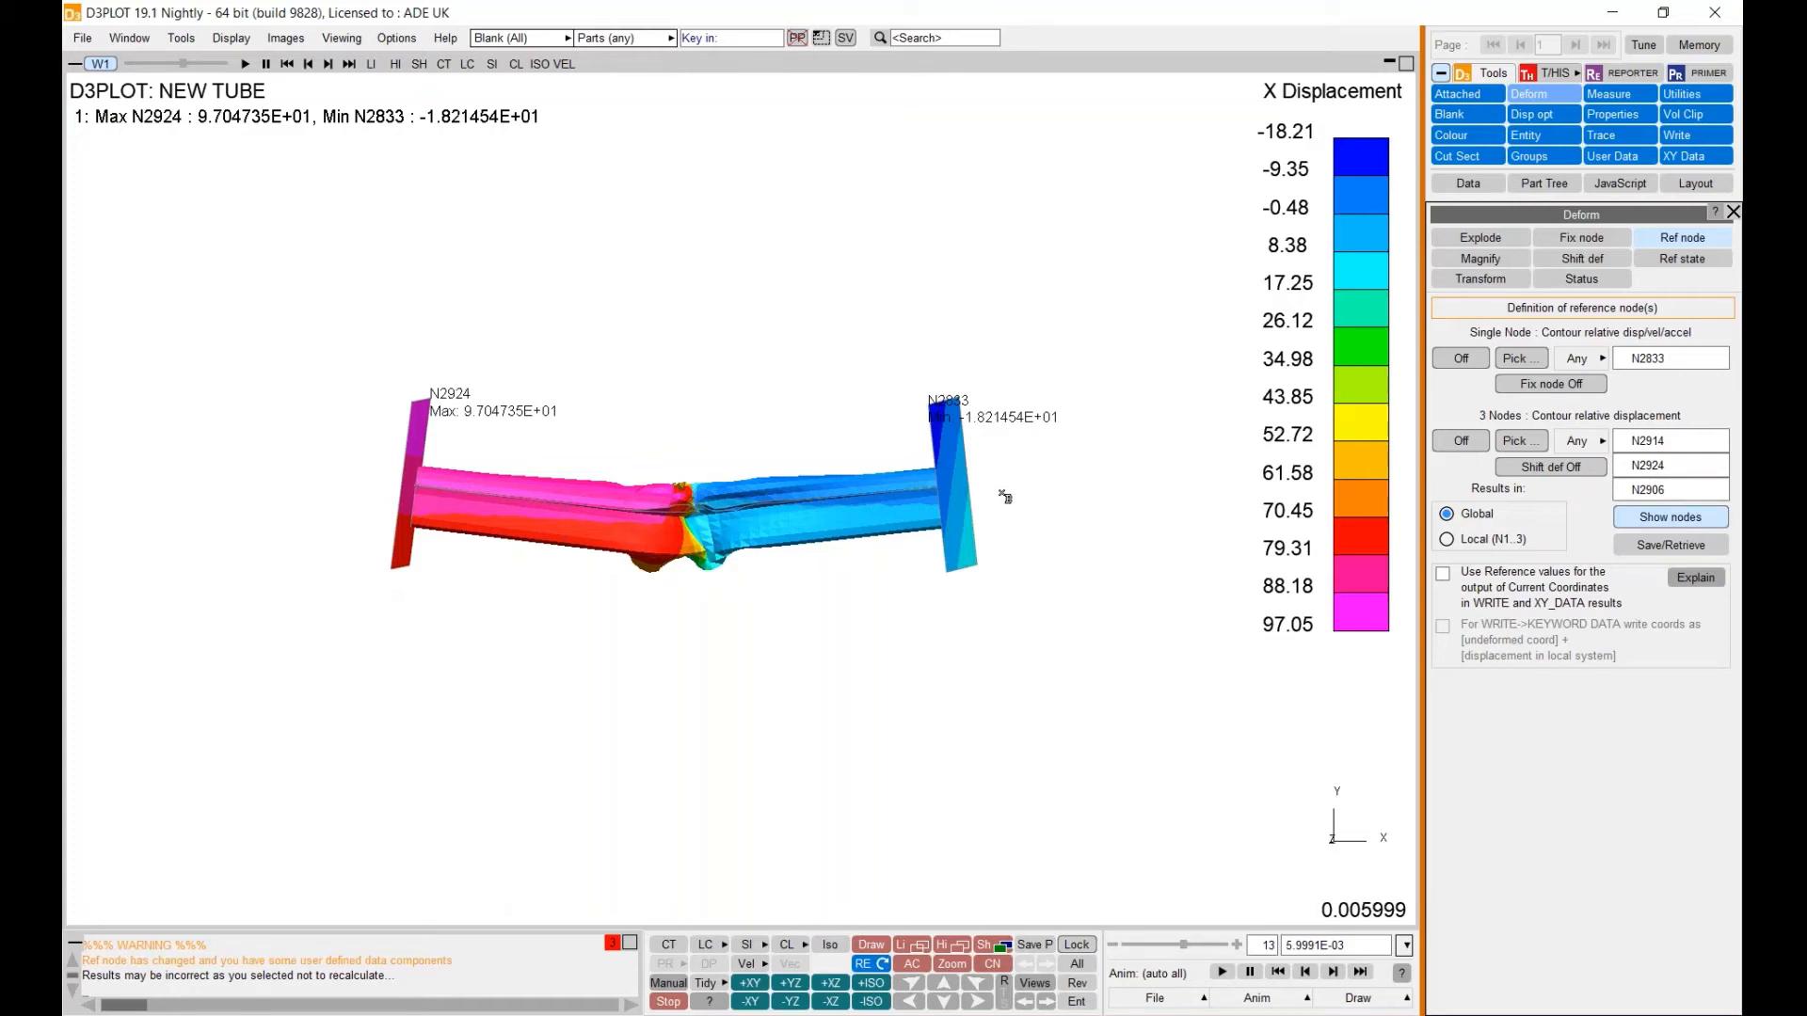
# - Define a three-node reference system from corner nodes N2833, N1 and N9 of the blue-contoured end plate
pyautogui.click(1521, 440)
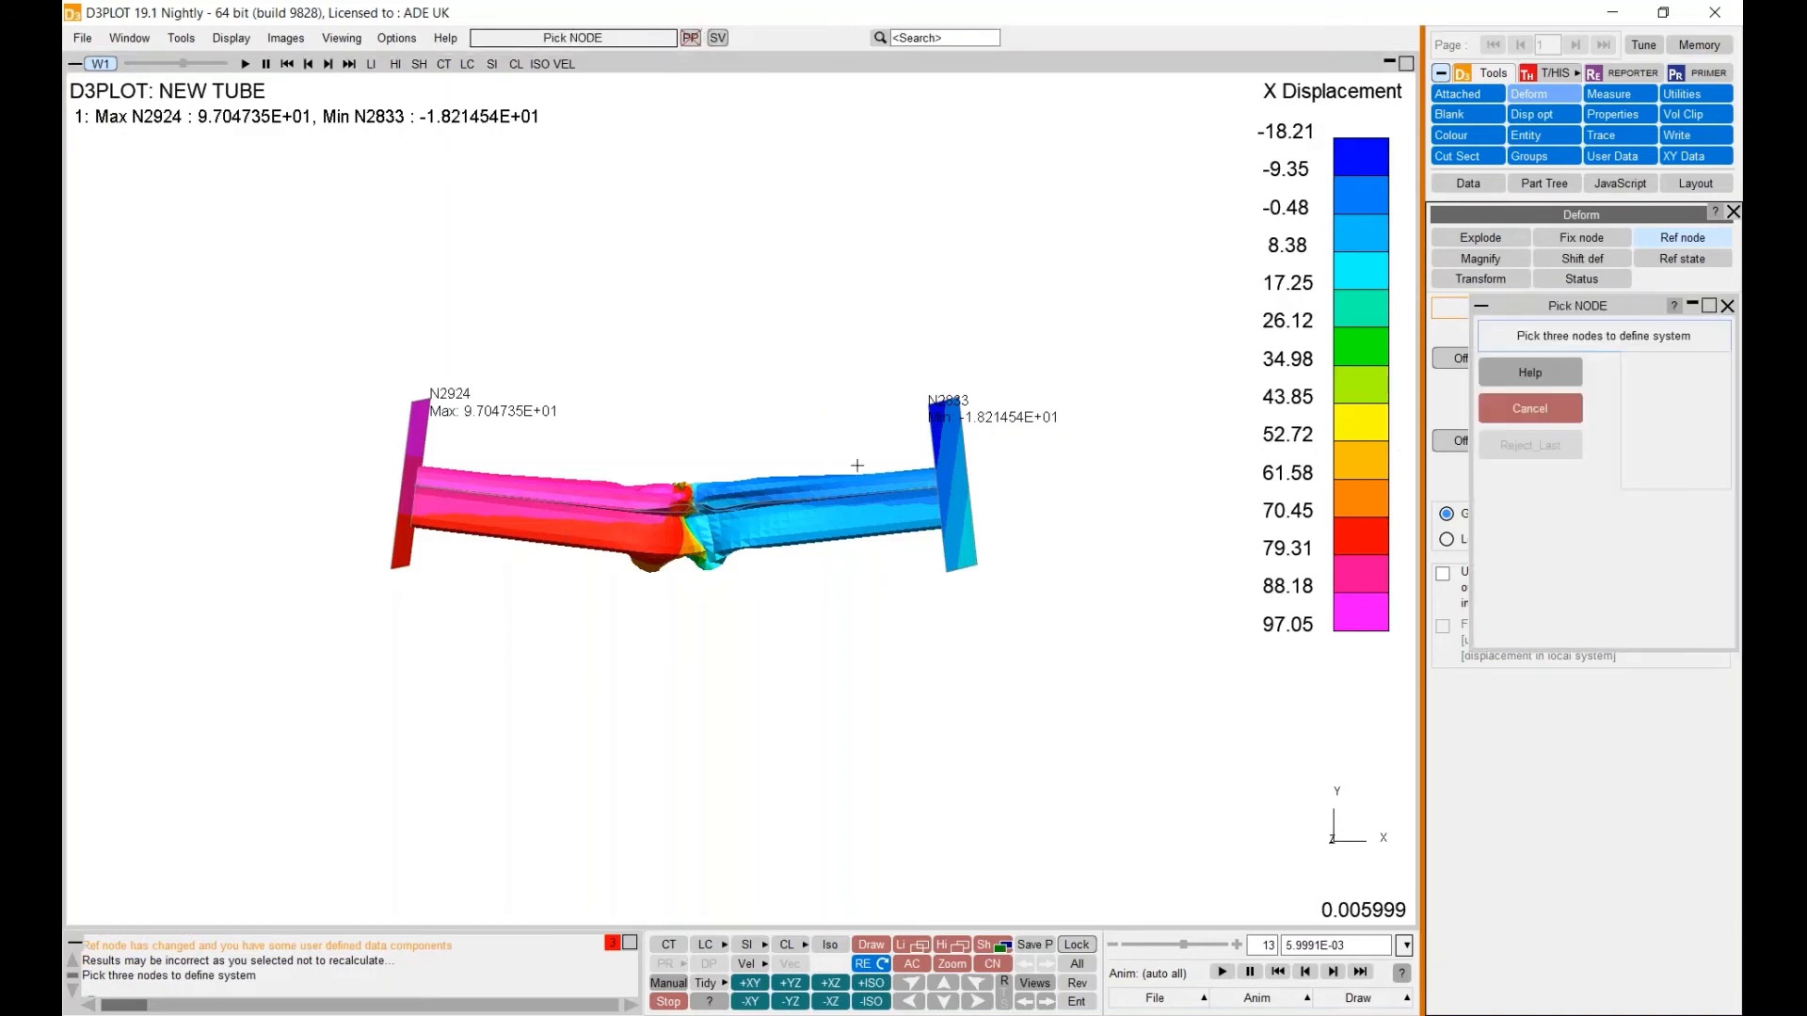
pyautogui.click(934, 396)
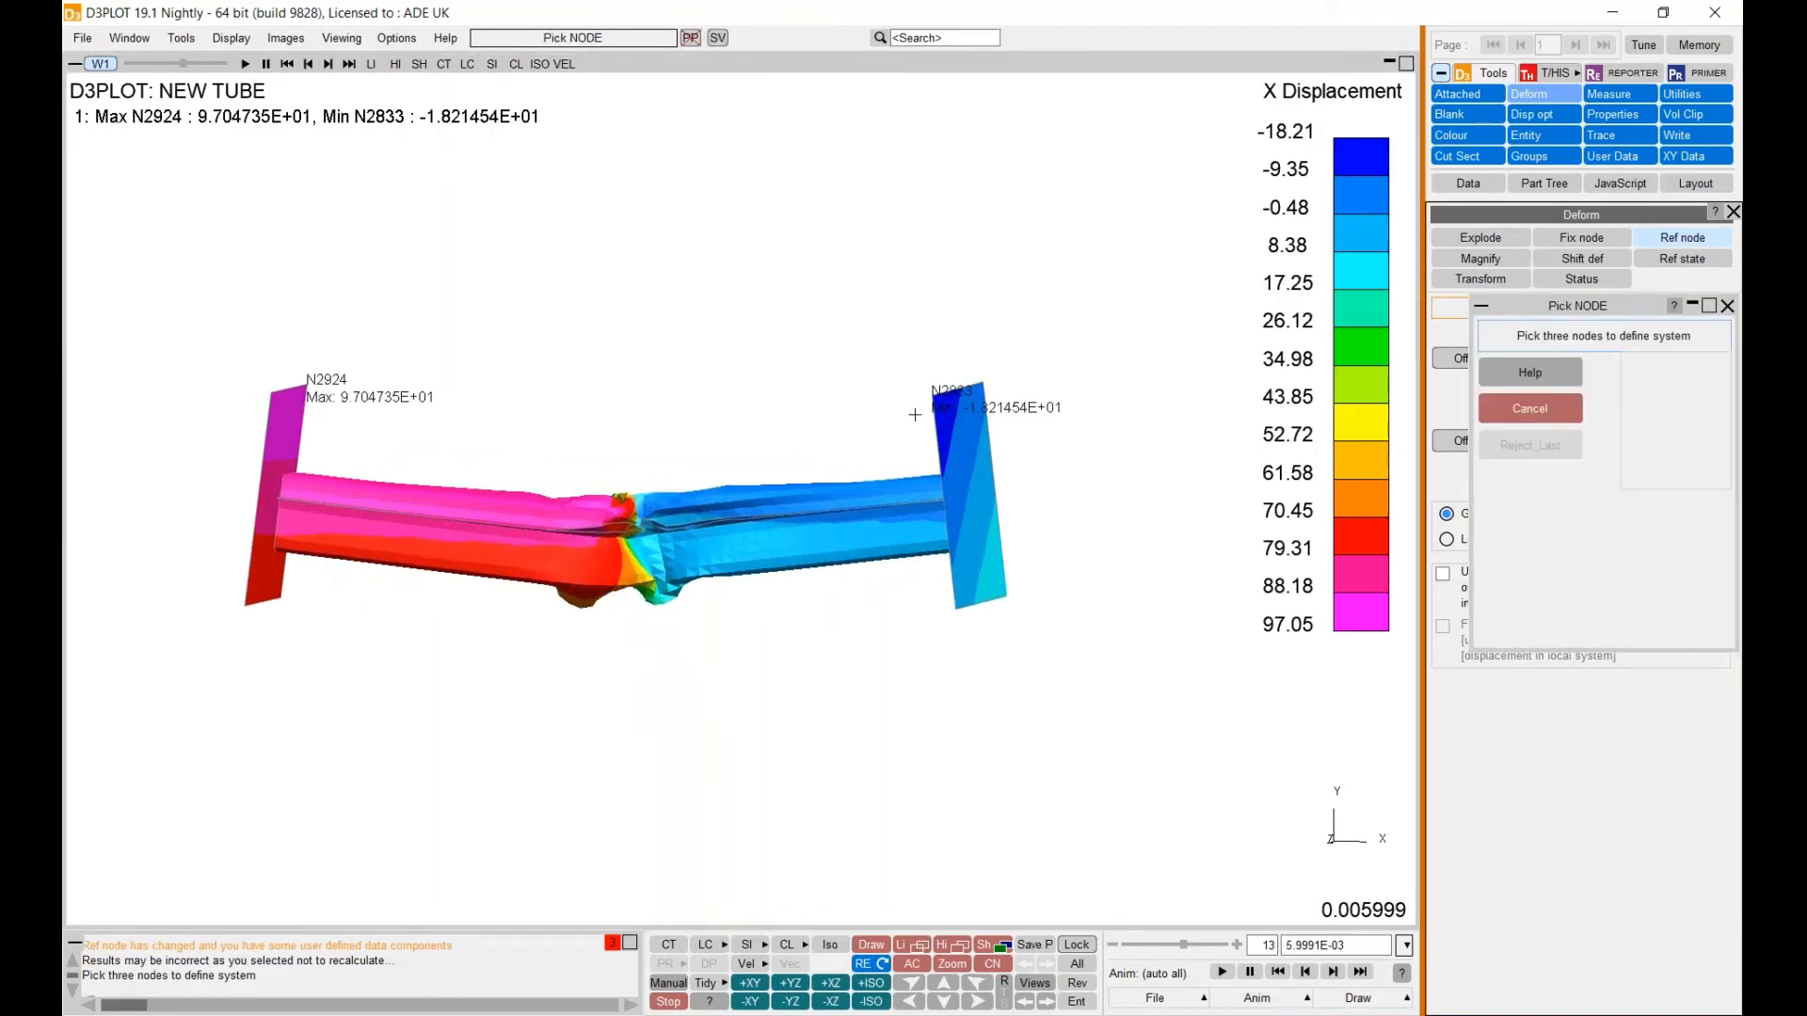
pyautogui.click(980, 379)
pyautogui.click(1194, 466)
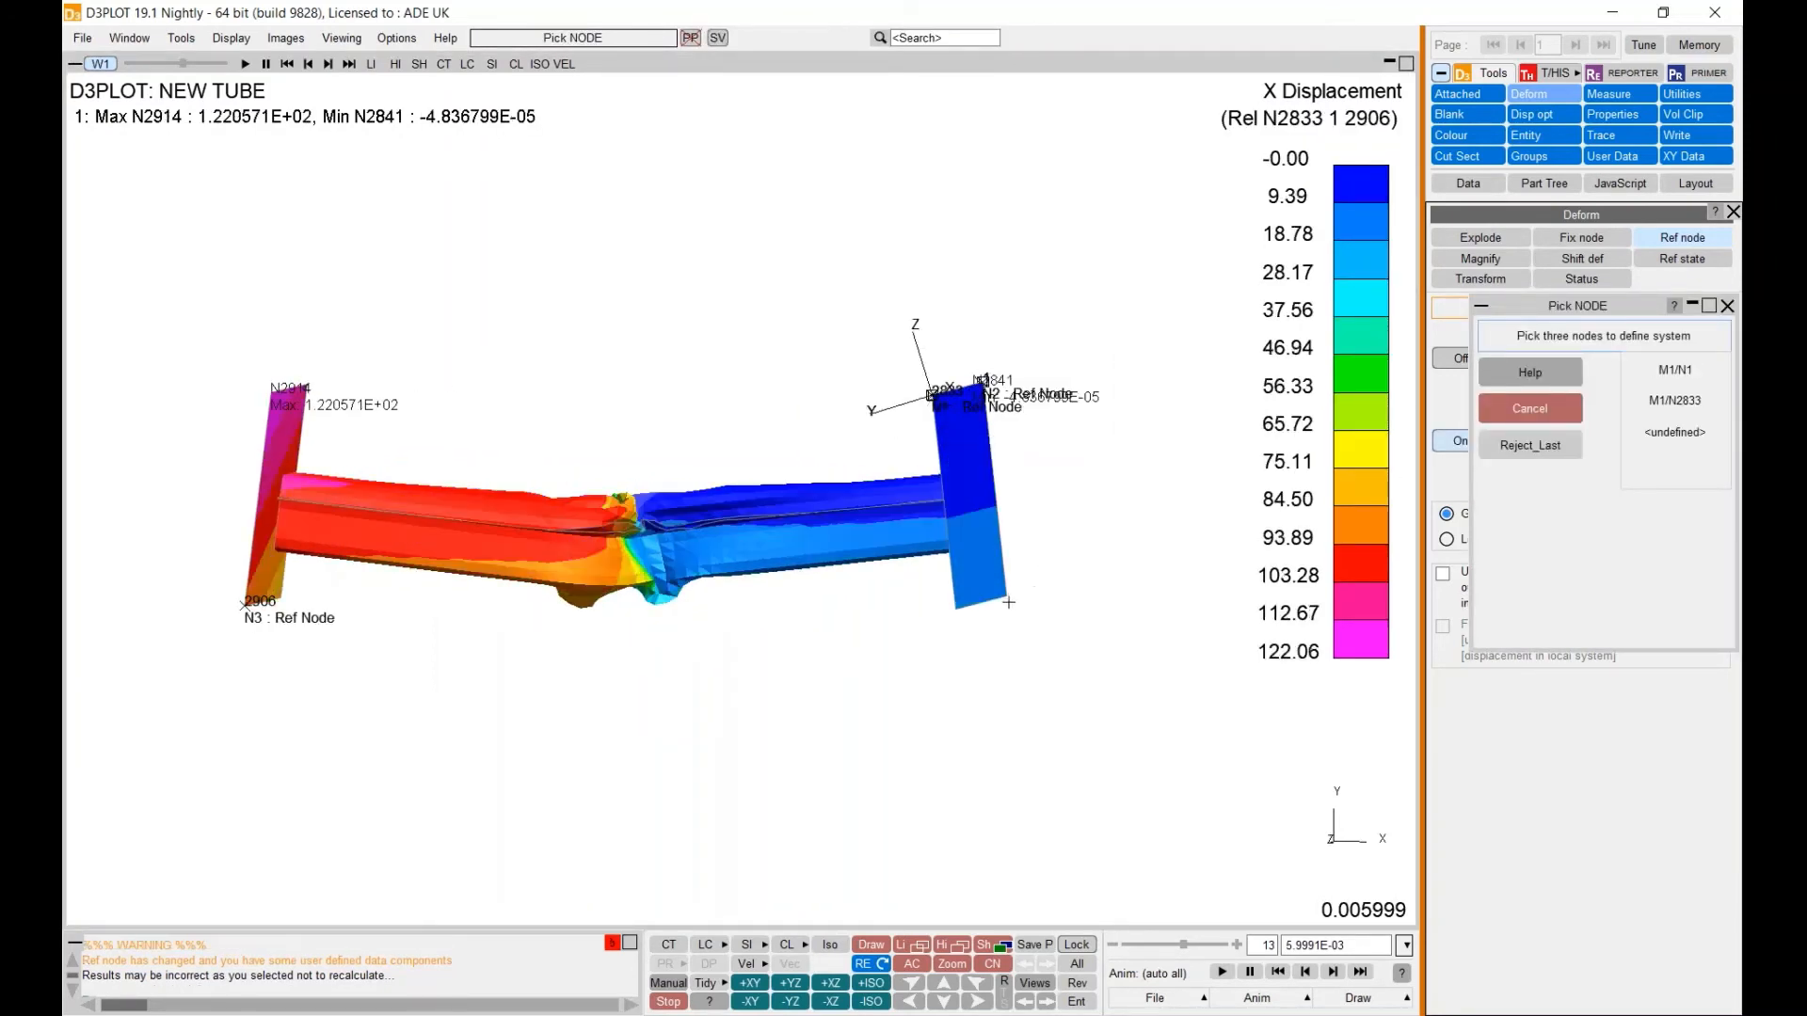
pyautogui.click(1009, 608)
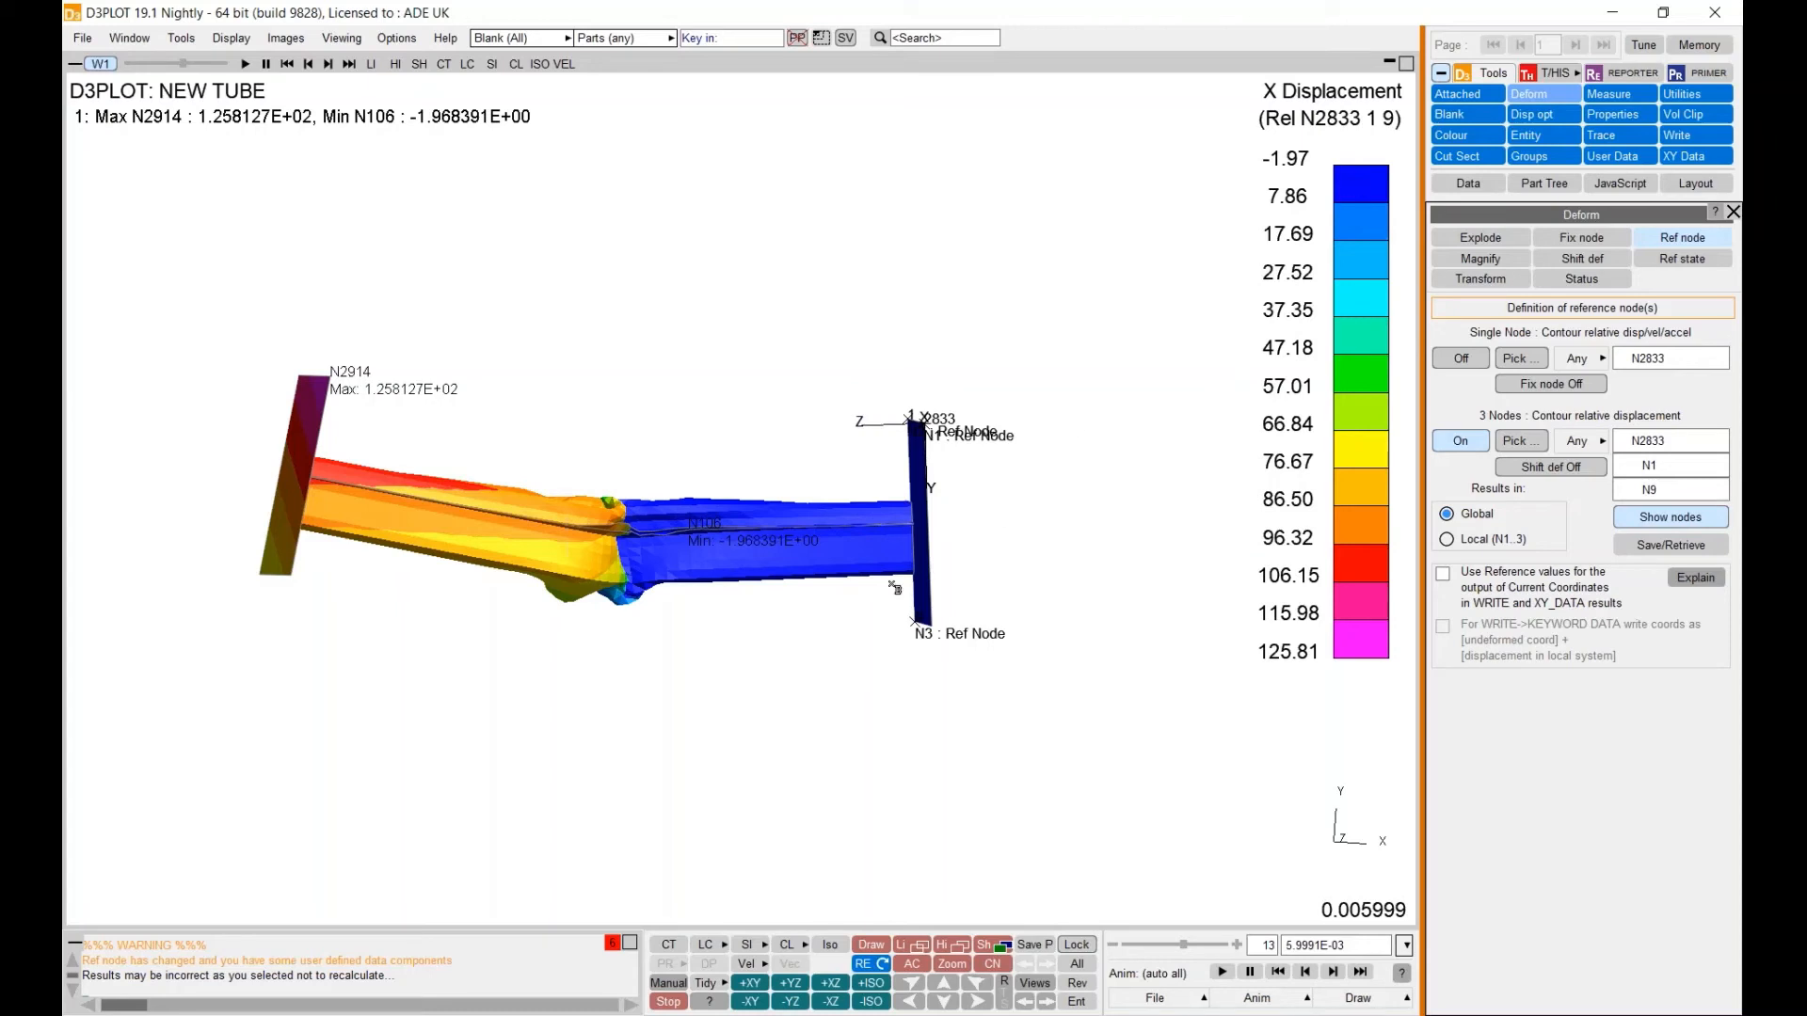
# - Output the three-node relative displacement results in the Local (N1..3) system instead of Global
pyautogui.keyDown('shift'); pyautogui.moveTo(830, 557); pyautogui.dragTo(870, 554, button='middle'); pyautogui.keyUp('shift')
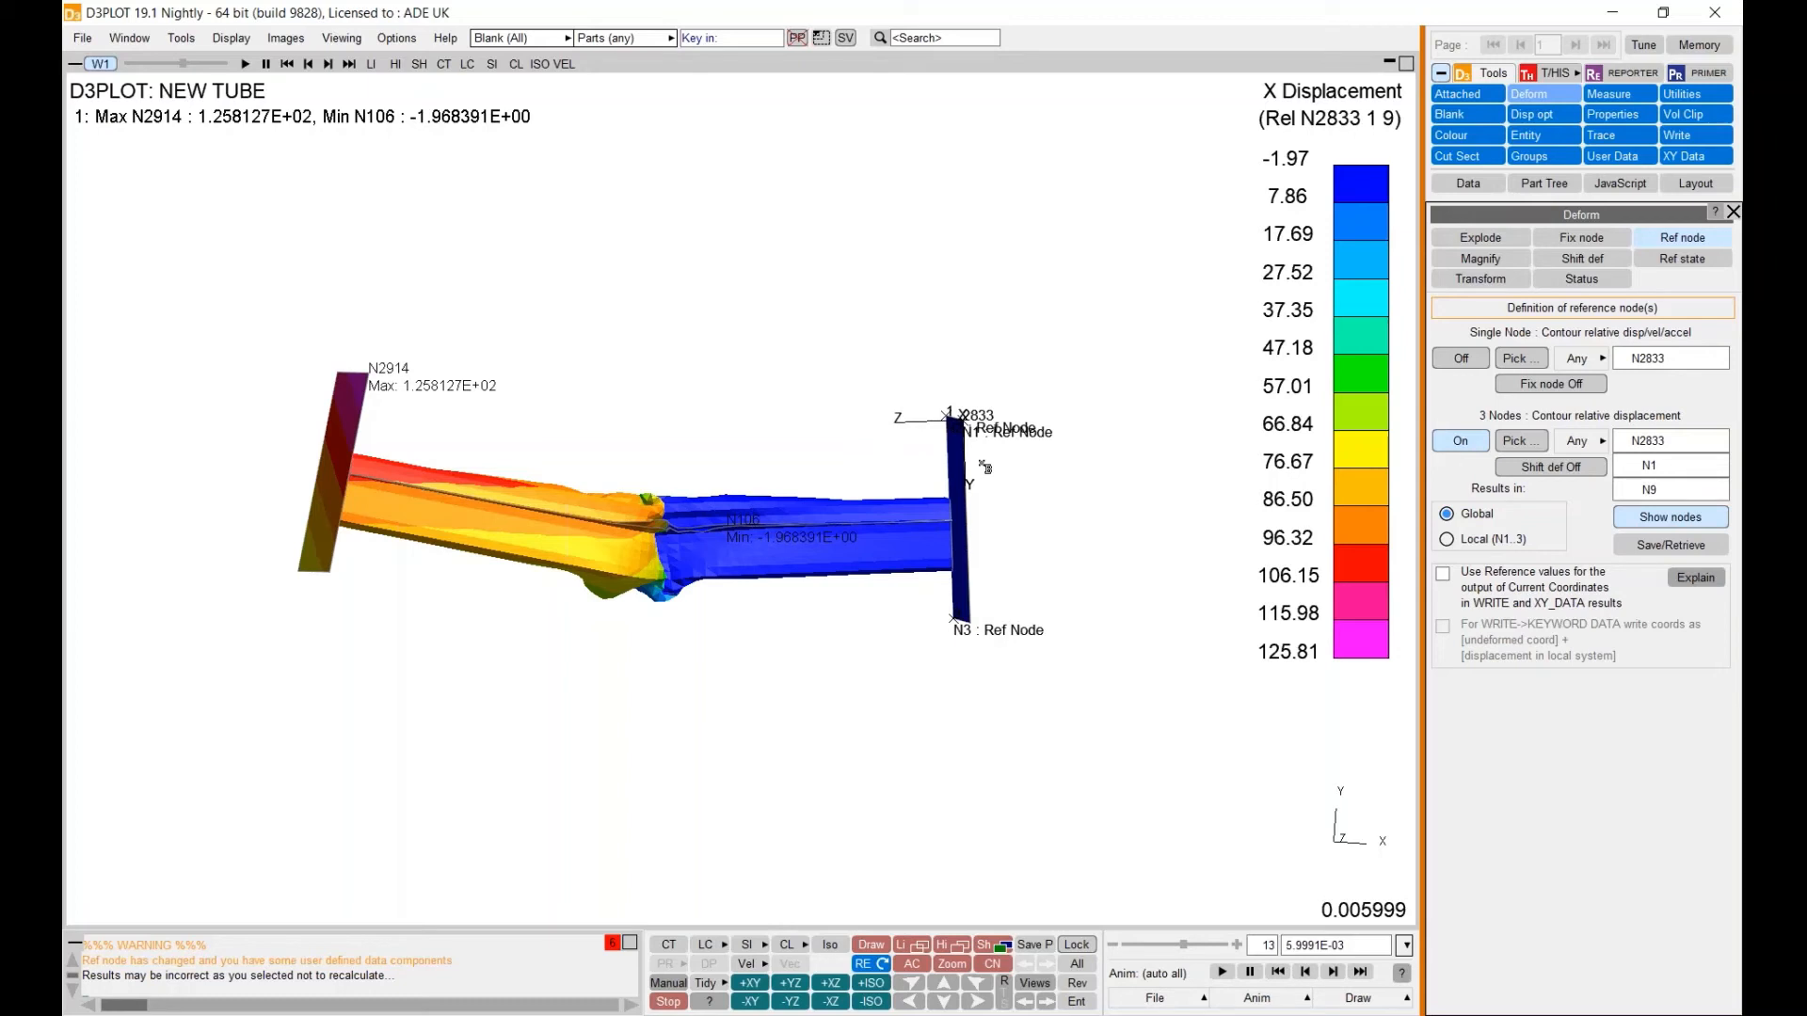
pyautogui.scroll(1, 951, 493)
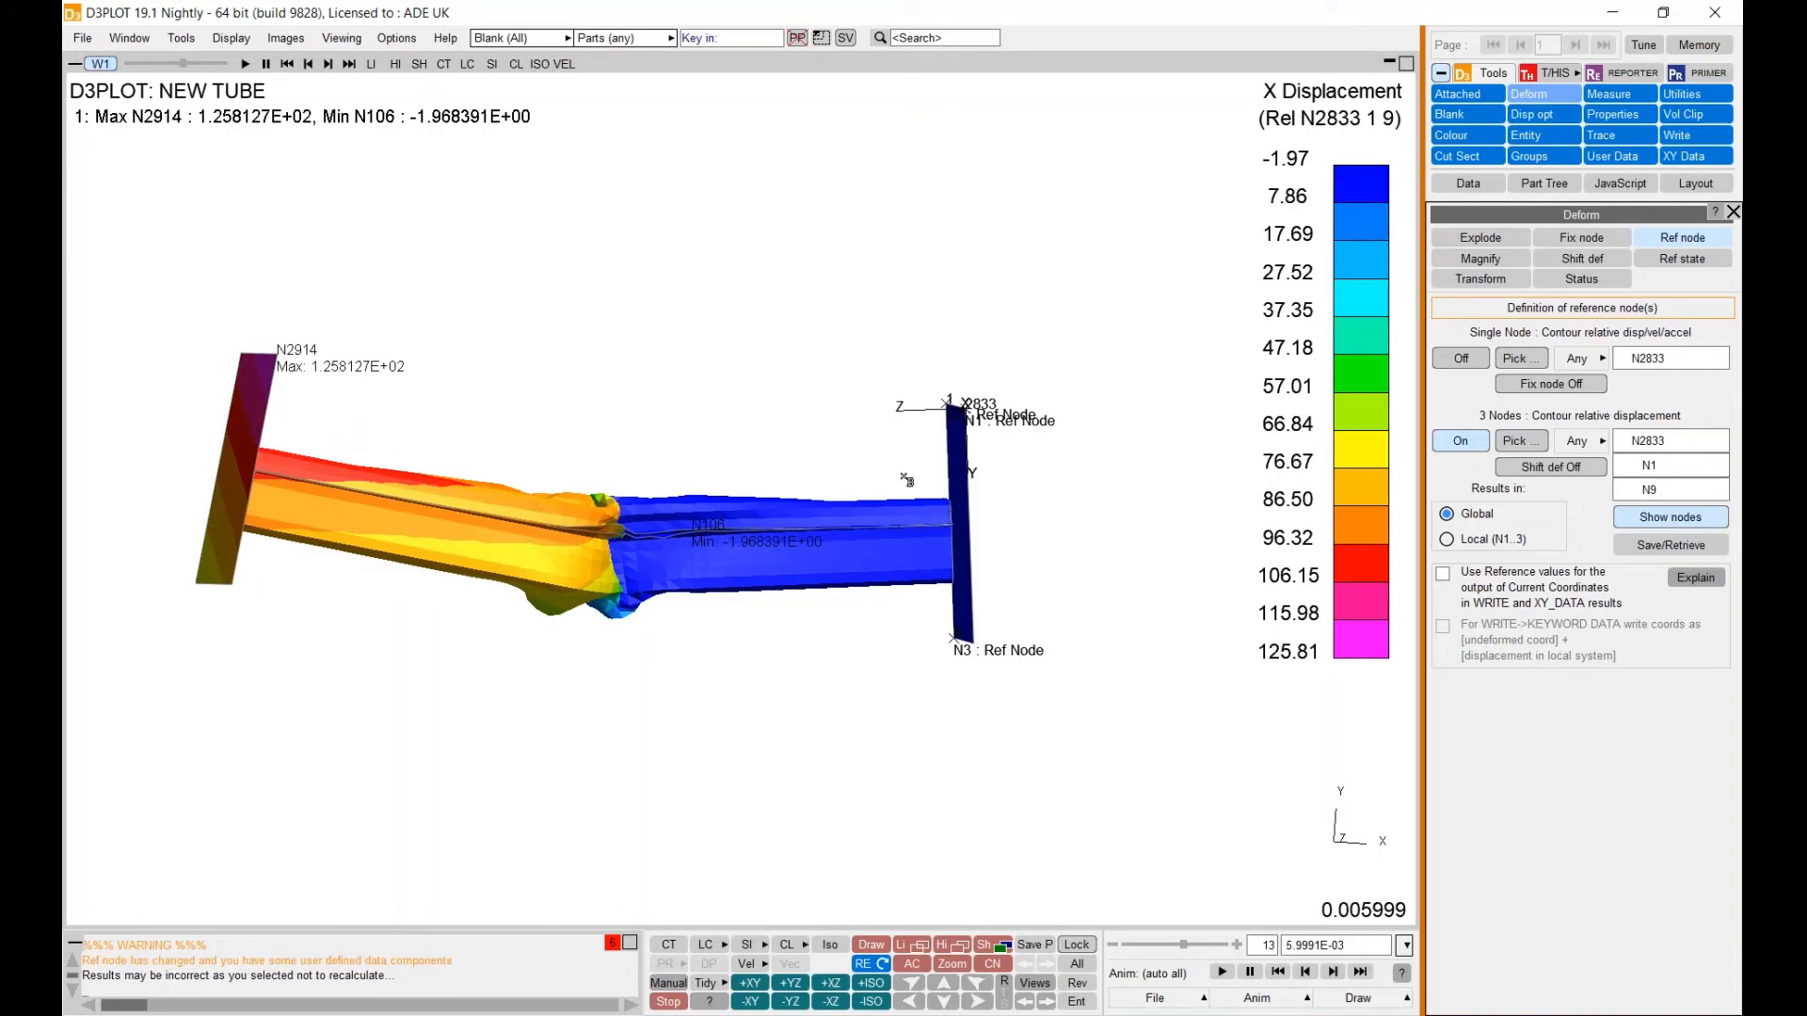
pyautogui.scroll(1, 908, 479)
pyautogui.keyDown('shift'); pyautogui.moveTo(905, 471); pyautogui.dragTo(802, 463); pyautogui.keyUp('shift')
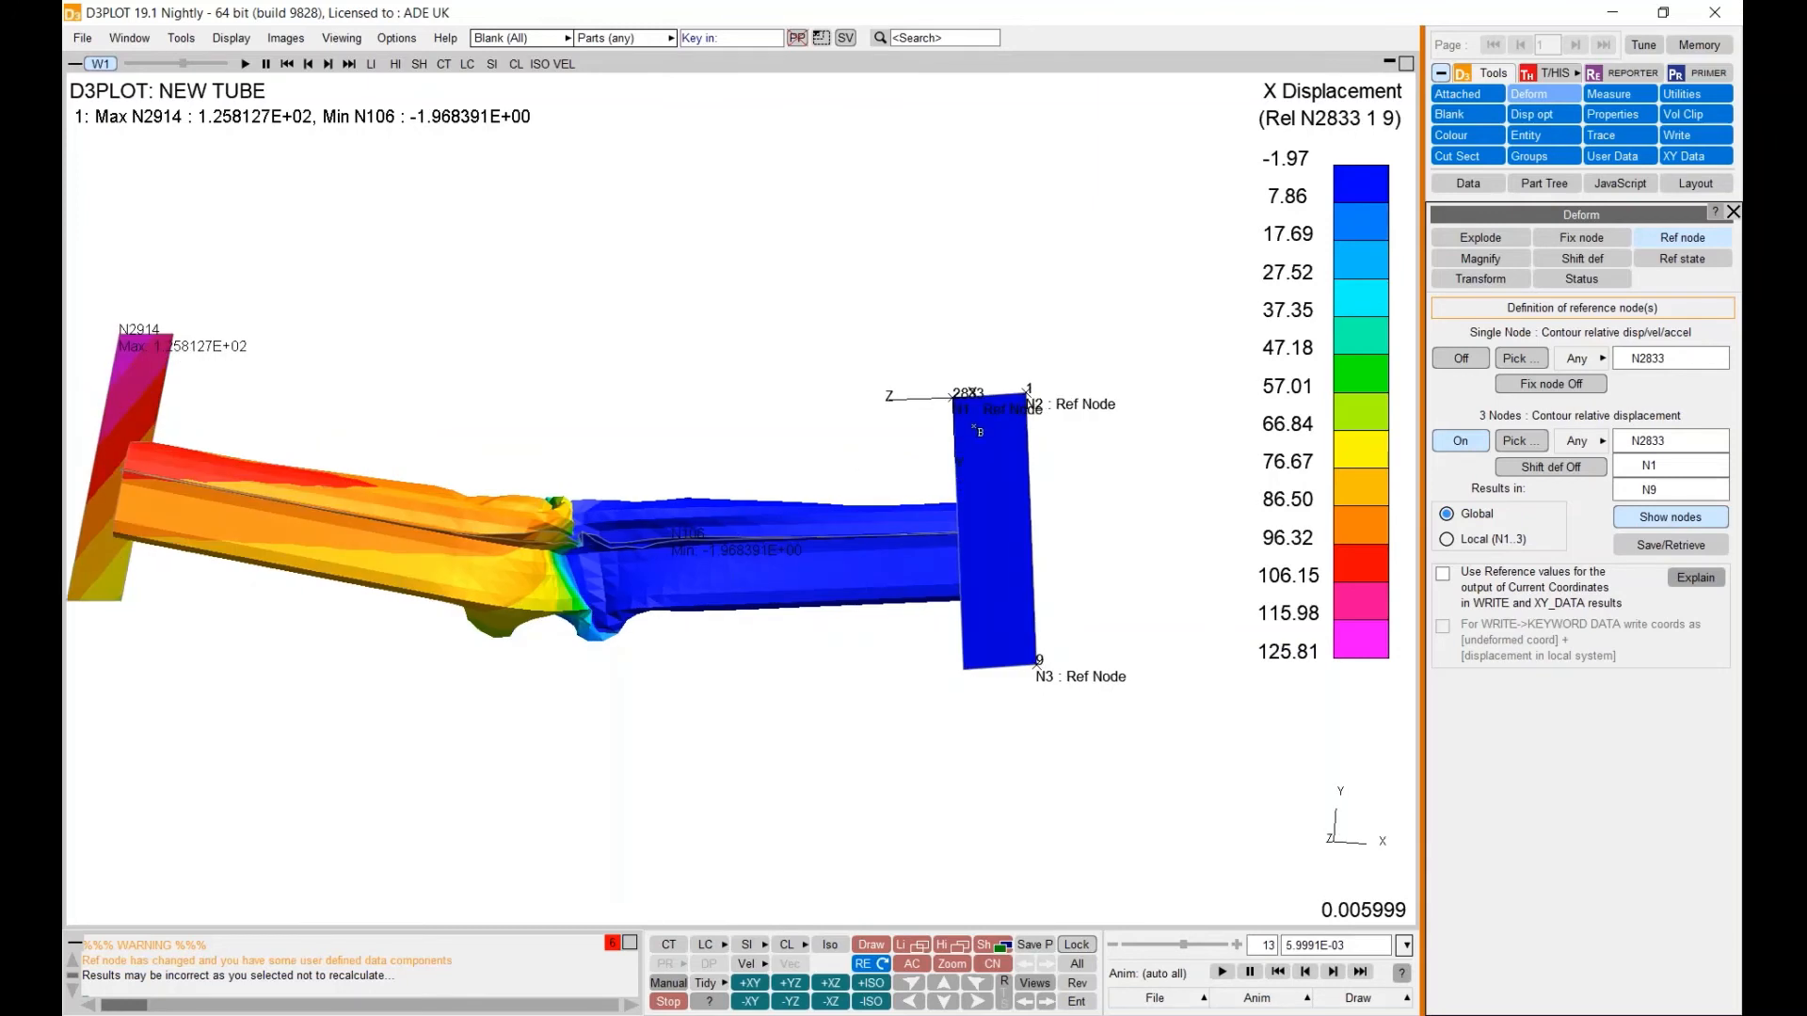
pyautogui.scroll(1, 972, 430)
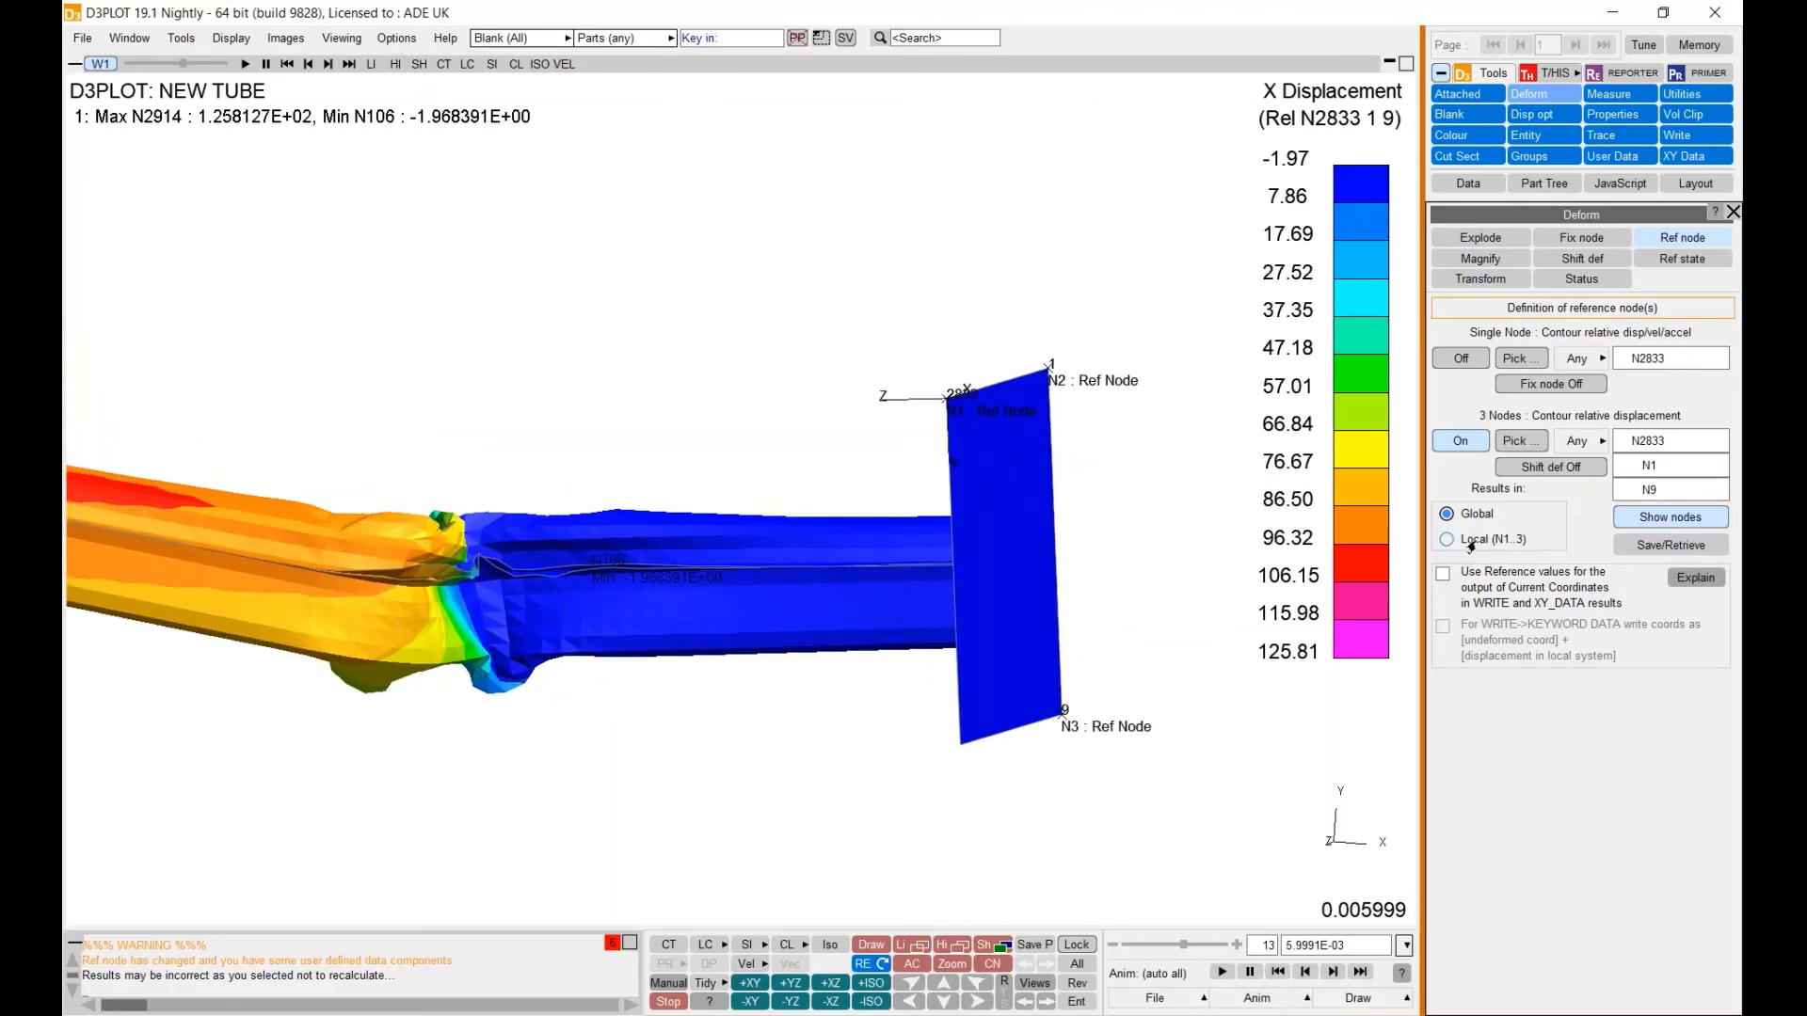
pyautogui.click(1470, 544)
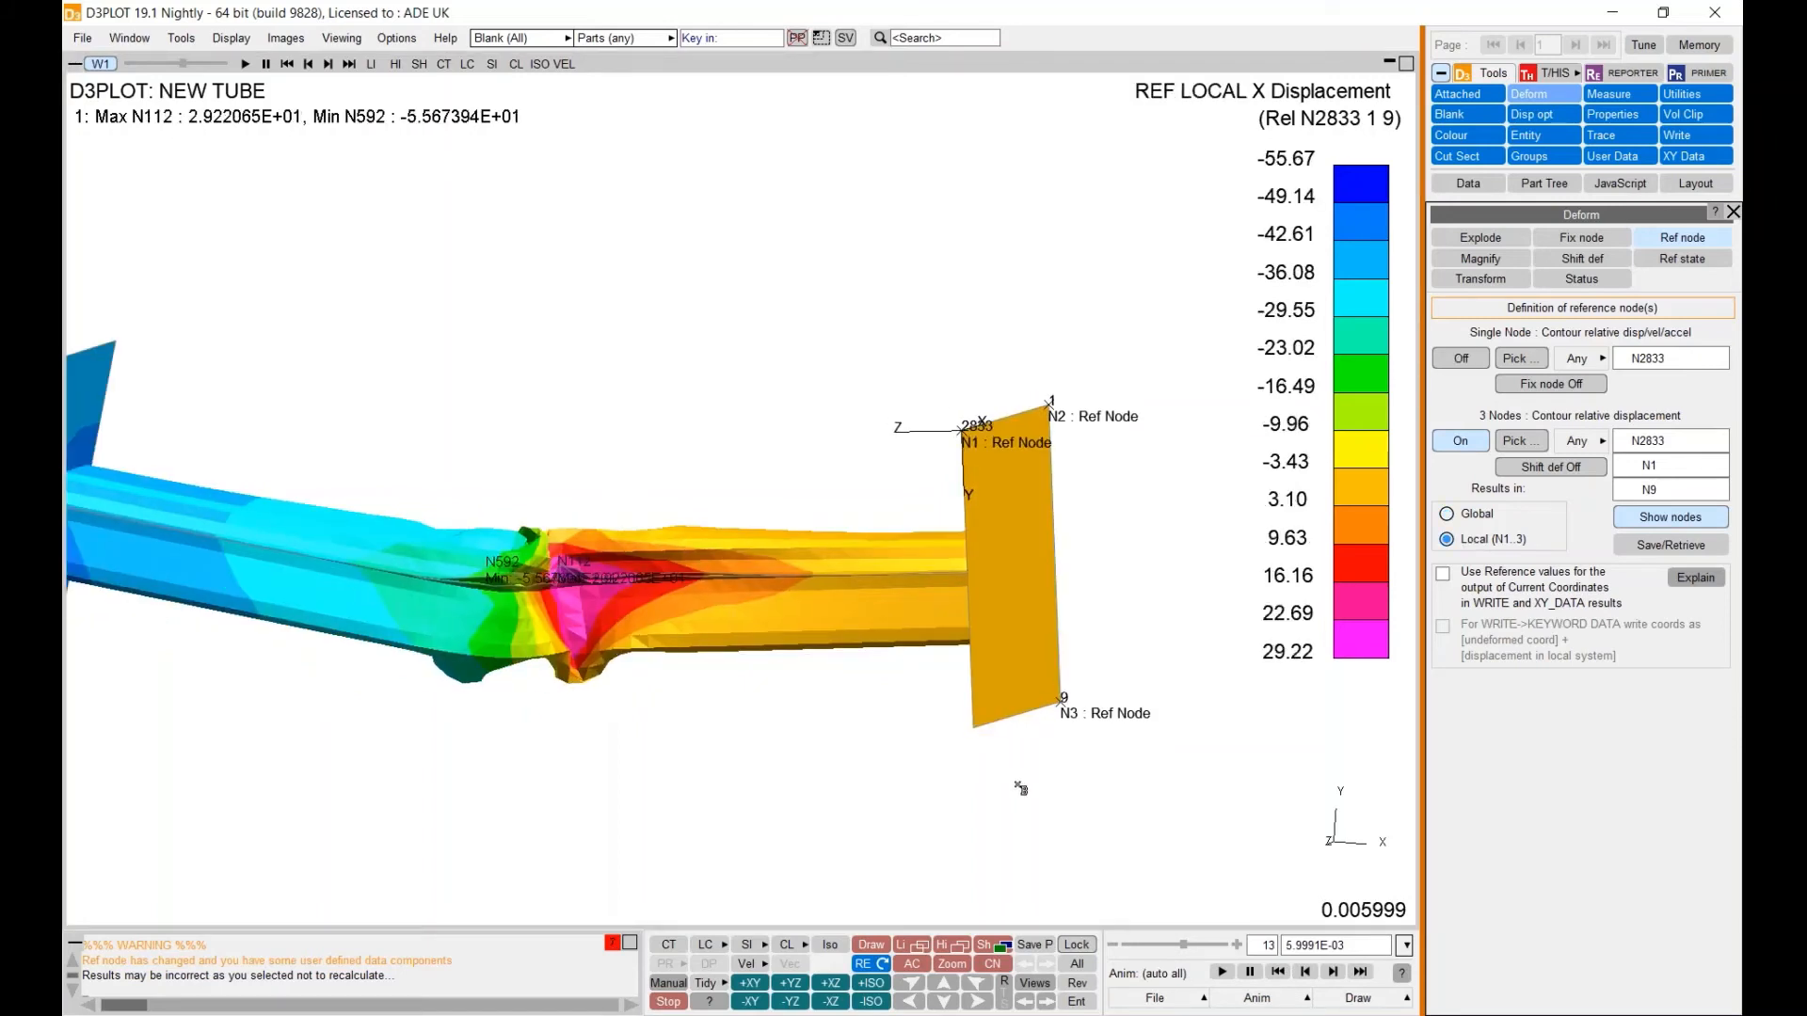
# - Examine the local X displacement contours along the tube and the local axes on the reference end plate
pyautogui.keyDown('shift'); pyautogui.moveTo(1081, 726); pyautogui.dragTo(1127, 660, button='middle'); pyautogui.keyUp('shift')
pyautogui.scroll(-1, 1089, 669)
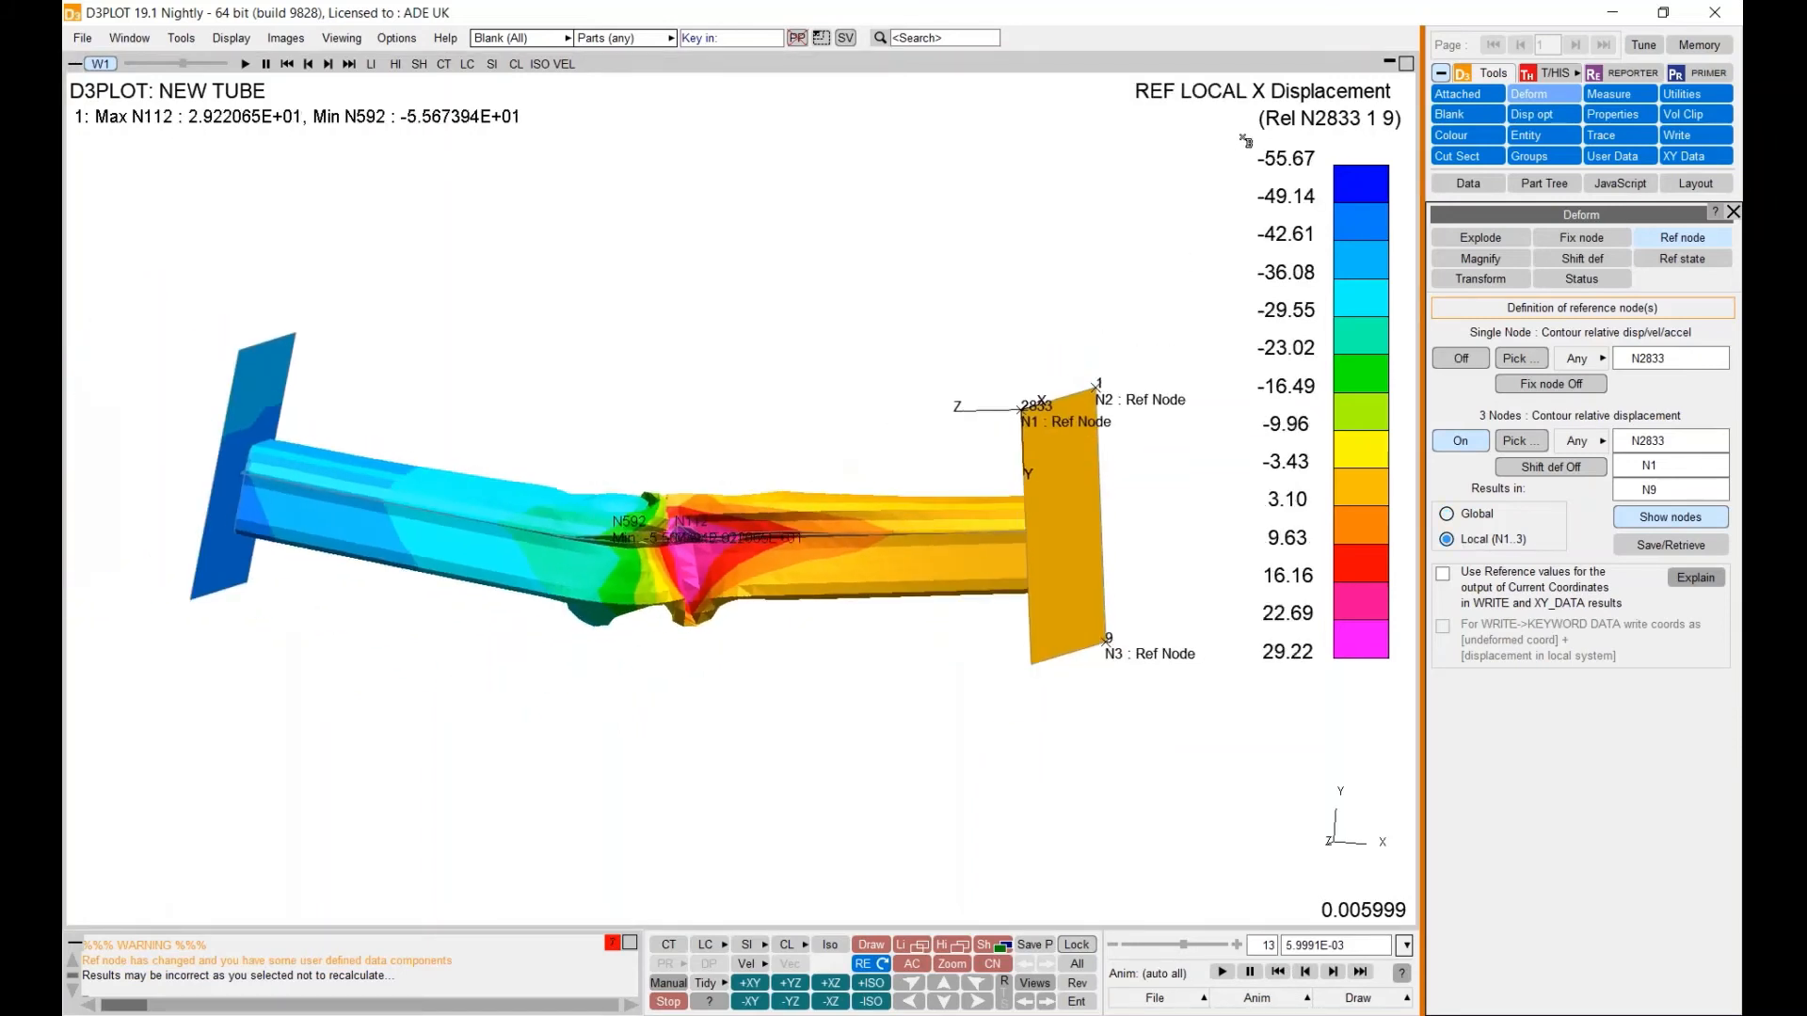
pyautogui.keyDown('shift'); pyautogui.moveTo(1012, 431); pyautogui.dragTo(984, 420, button='middle'); pyautogui.keyUp('shift')
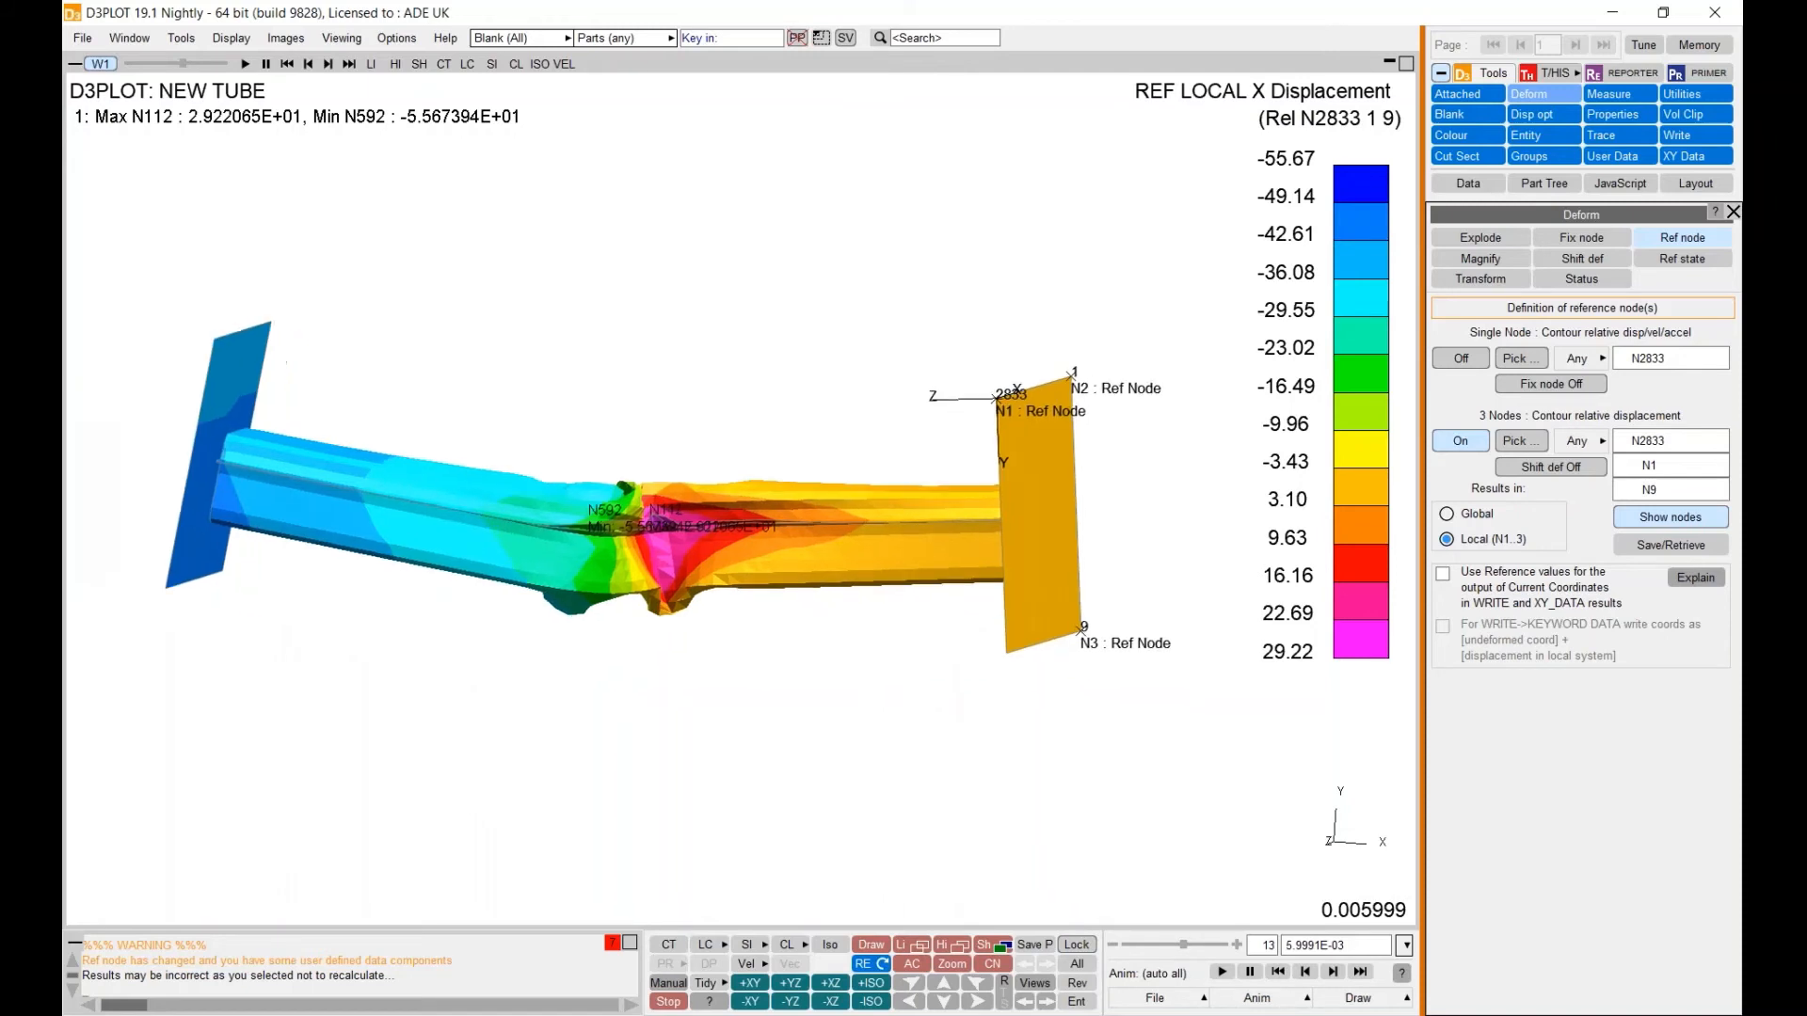
pyautogui.keyDown('shift'); pyautogui.moveTo(1029, 437); pyautogui.dragTo(986, 443); pyautogui.keyUp('shift')
pyautogui.scroll(2, 987, 433)
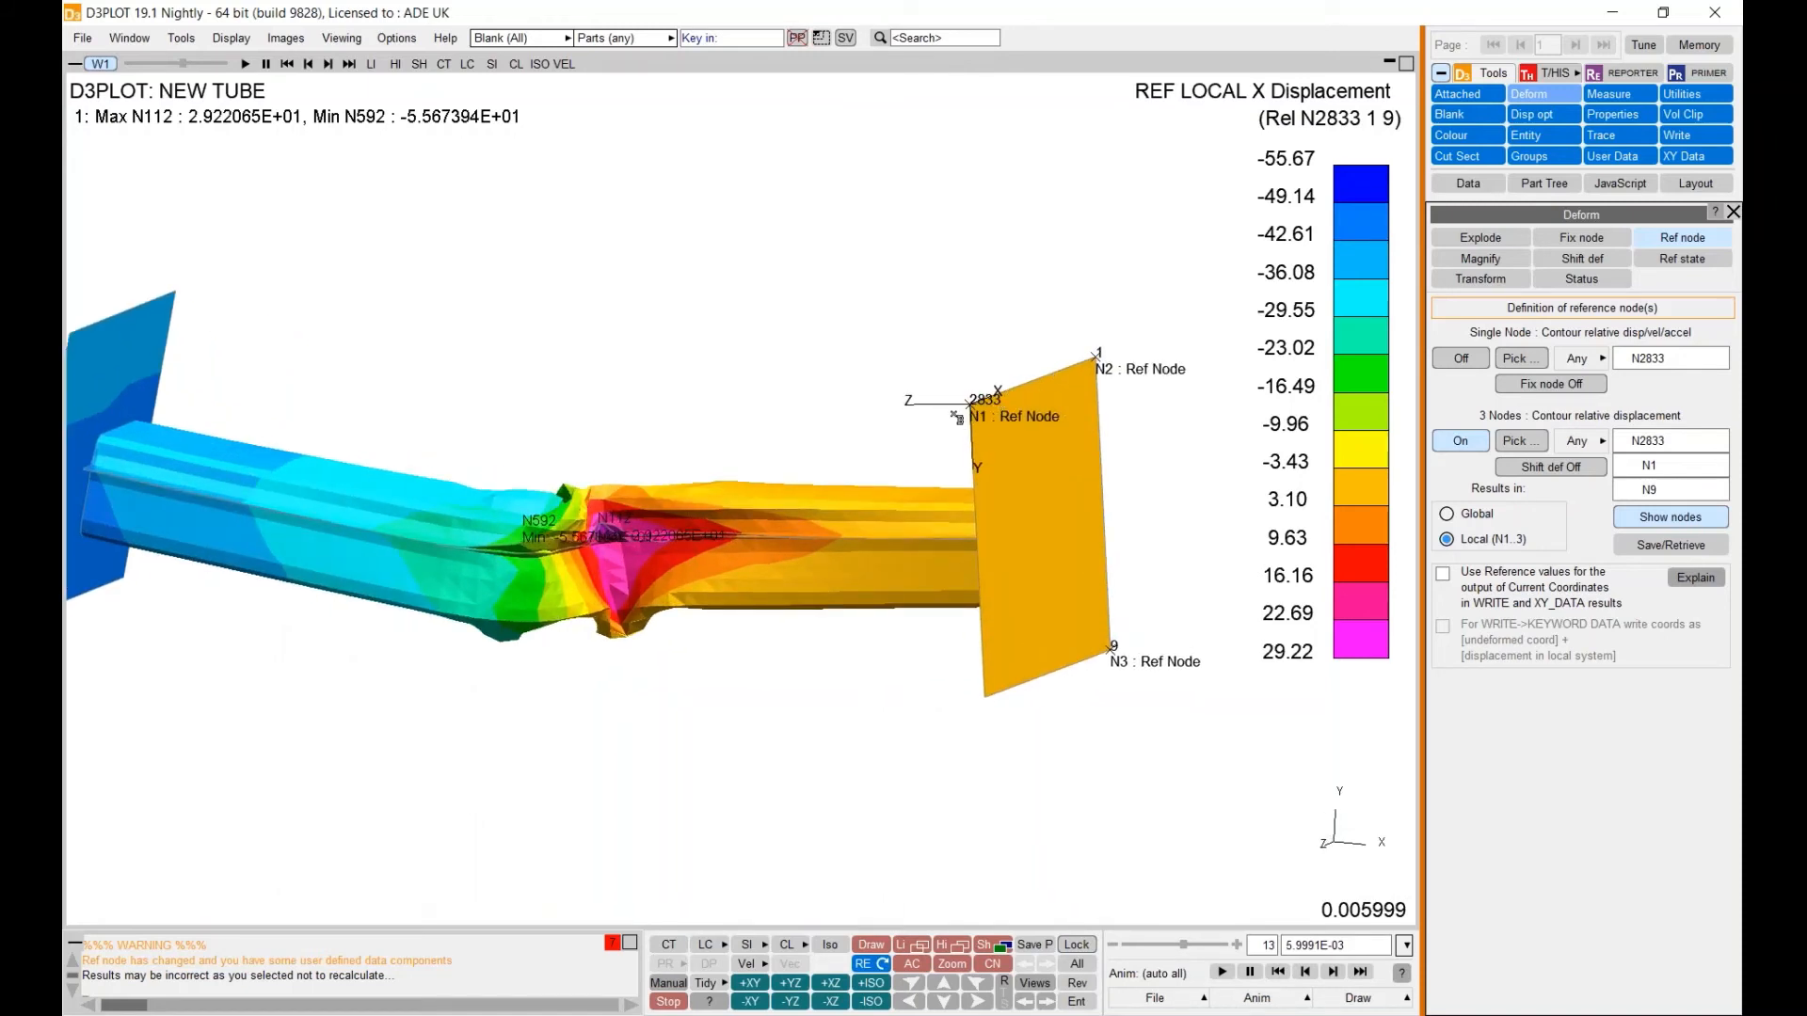
pyautogui.scroll(-2, 1039, 681)
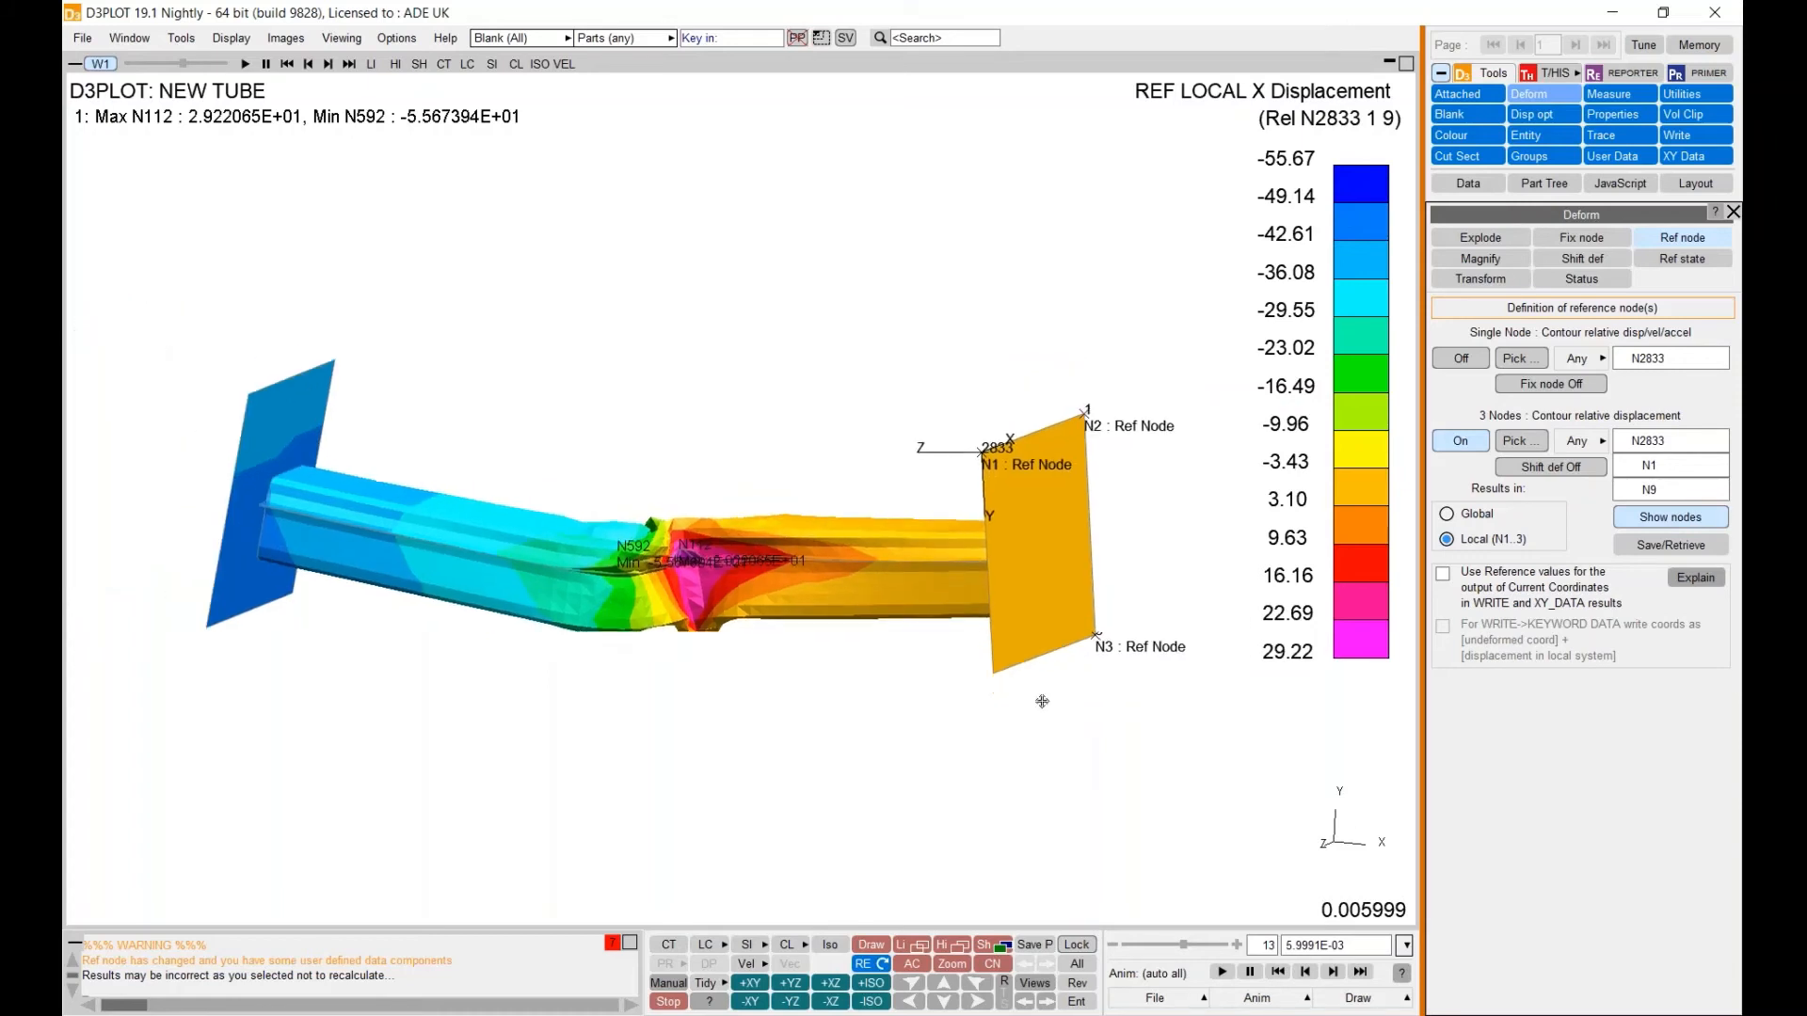
pyautogui.keyDown('shift'); pyautogui.moveTo(1041, 698); pyautogui.dragTo(1044, 659, button='middle'); pyautogui.keyUp('shift')
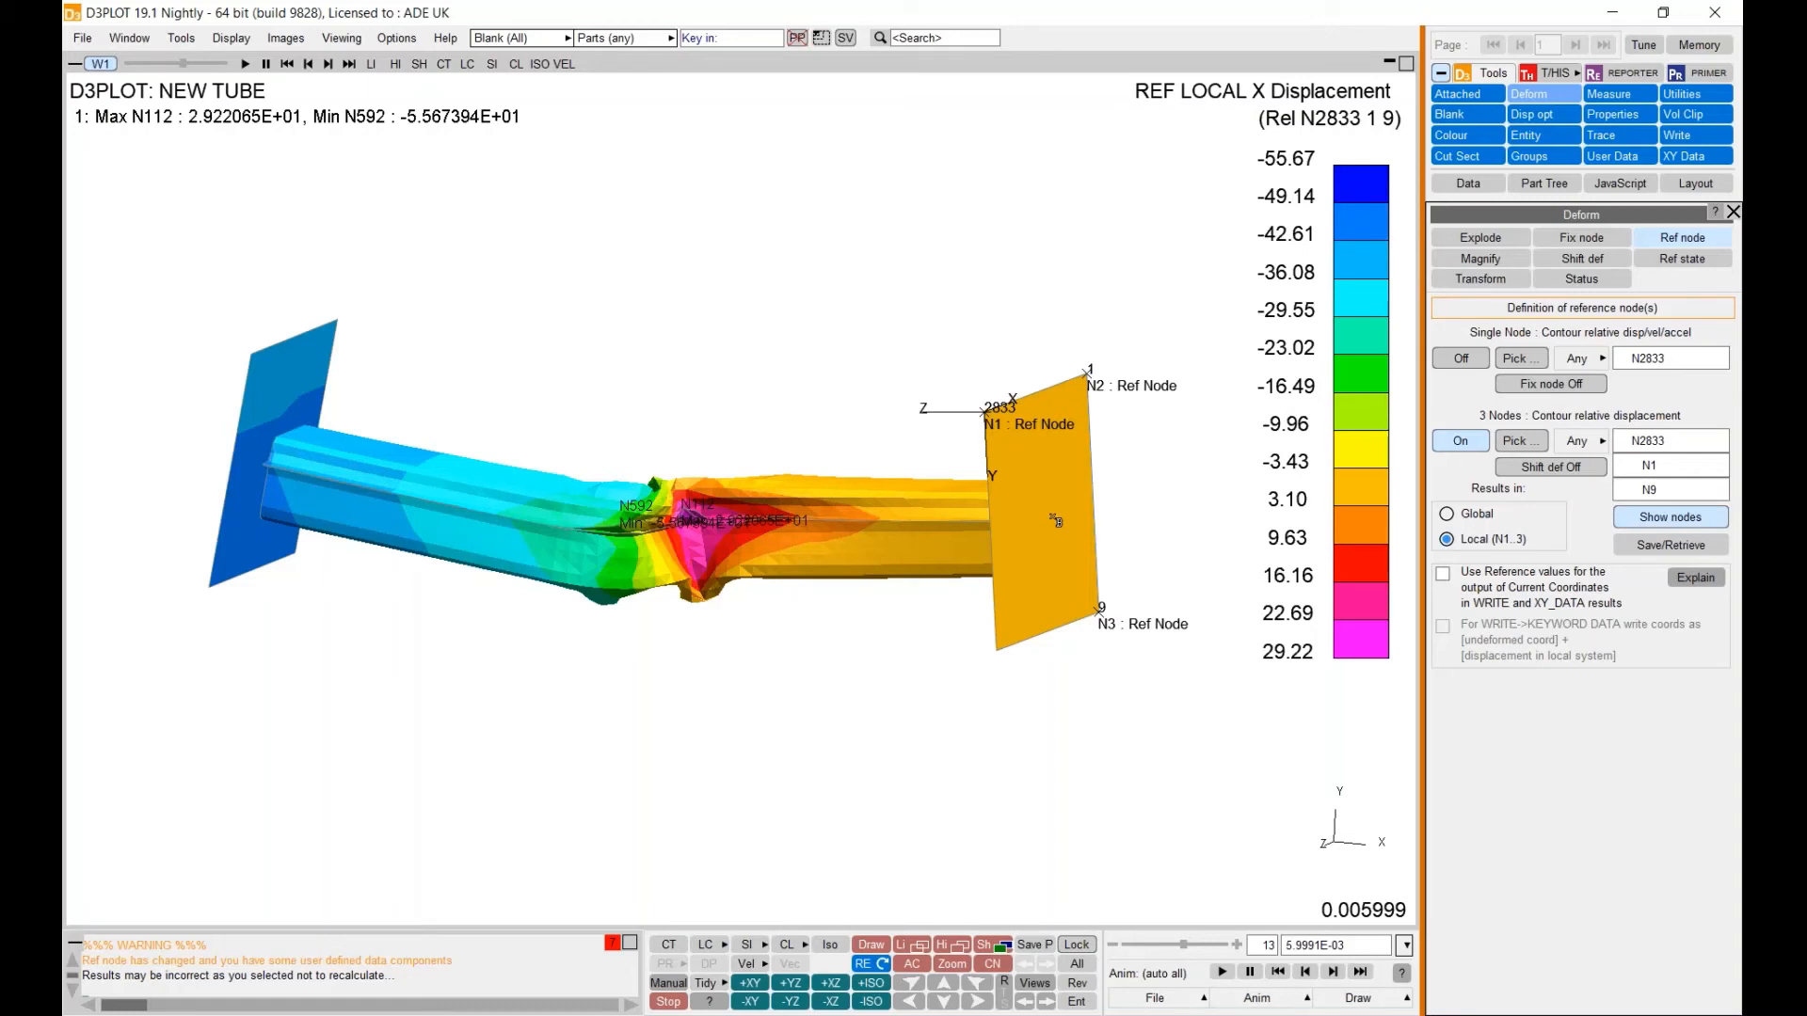
pyautogui.scroll(-1, 986, 520)
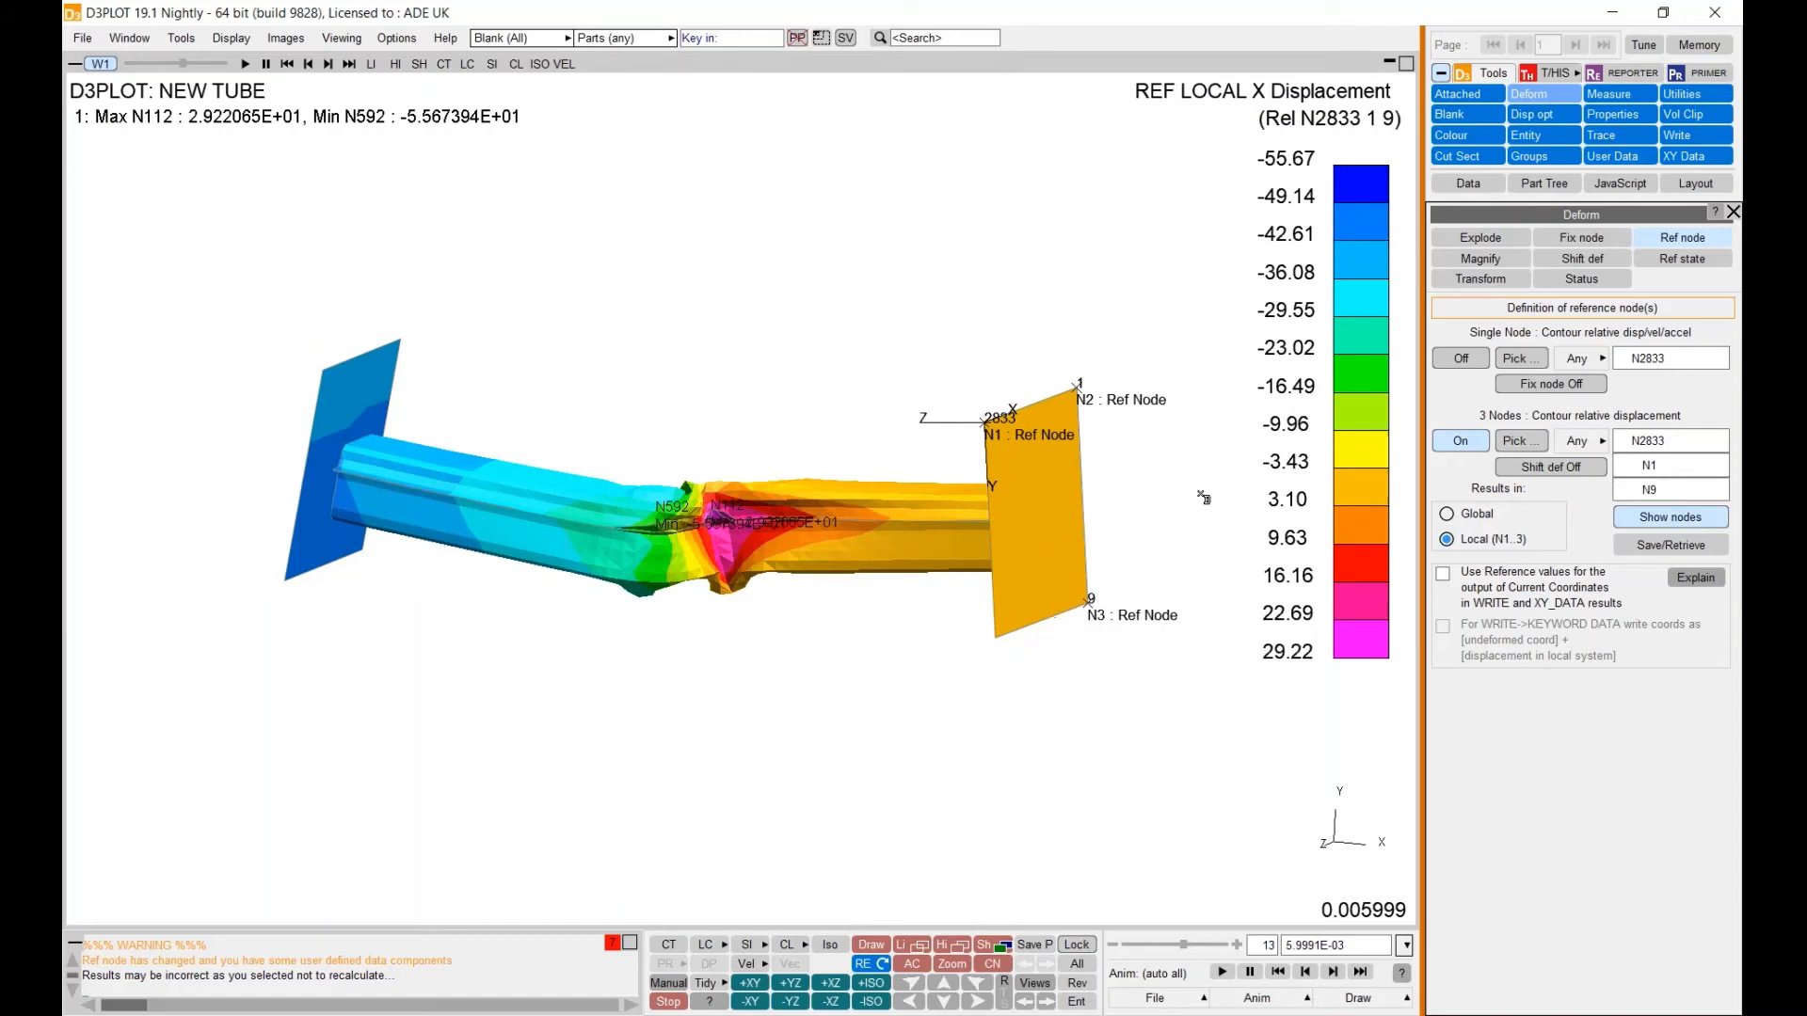
# - Turn on Shift deformed for the three reference nodes and play the animation with the local X displacement contours
pyautogui.click(1554, 469)
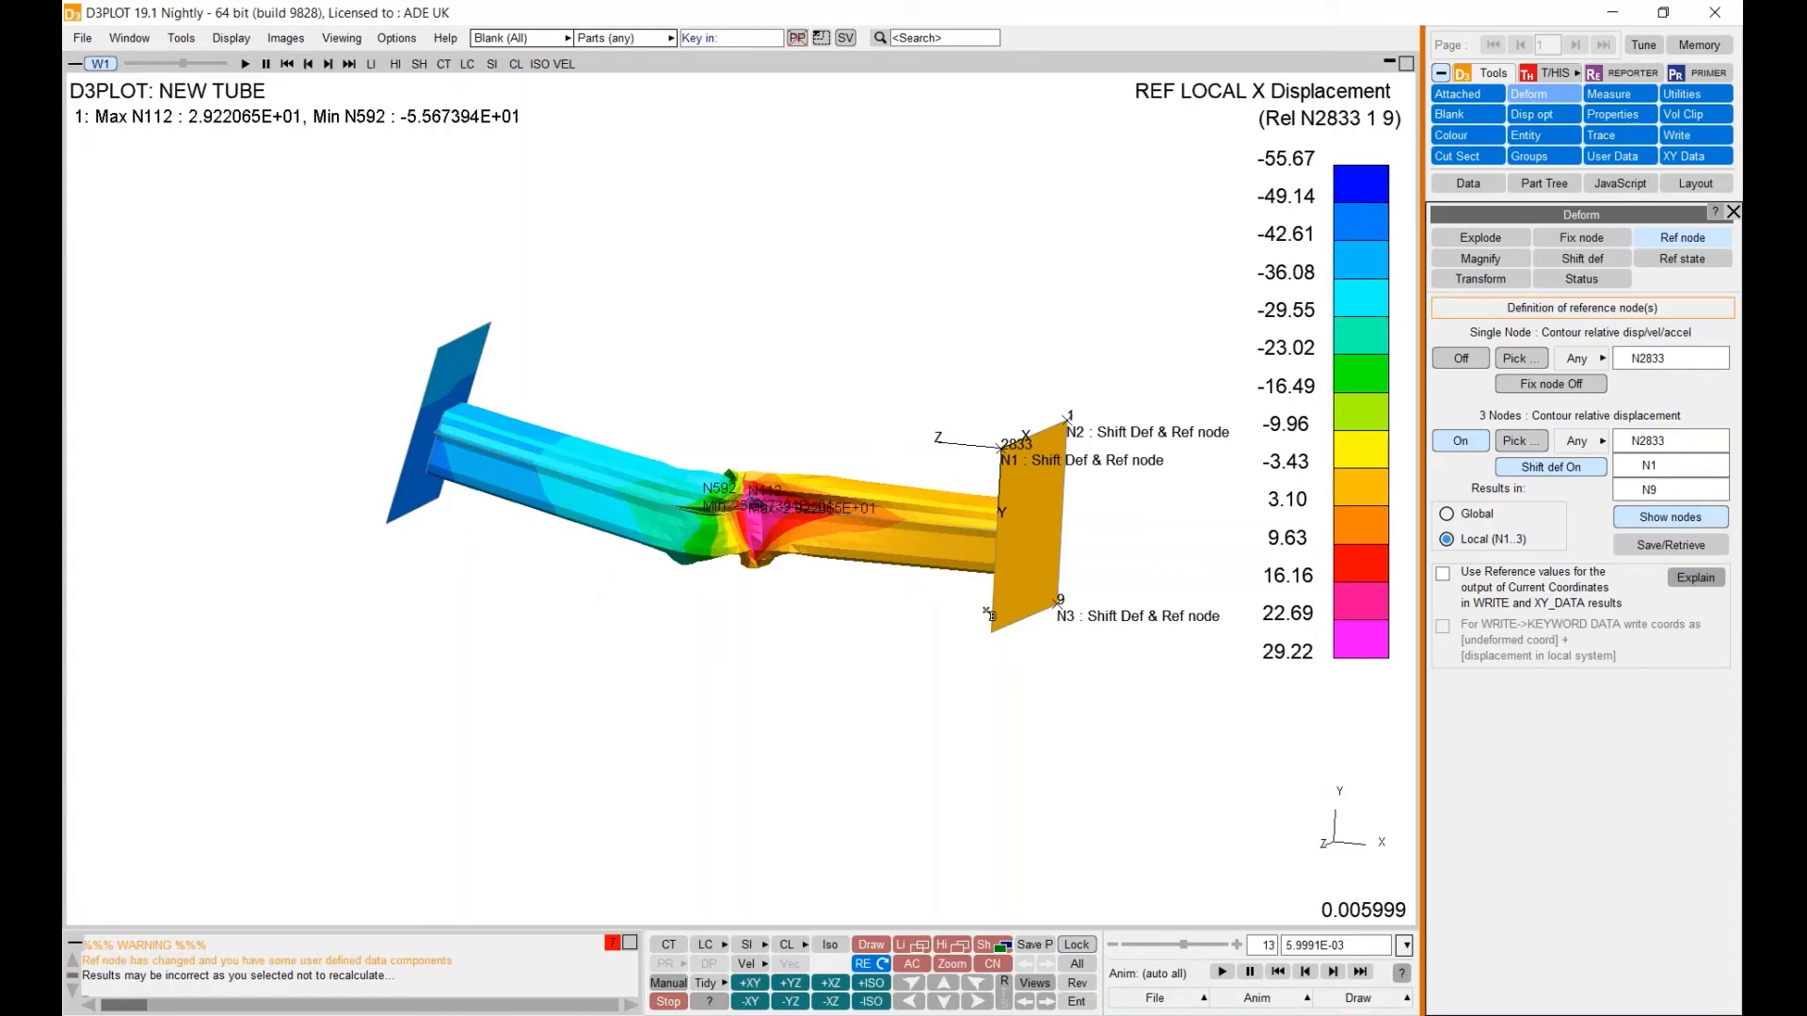
pyautogui.moveTo(1008, 633); pyautogui.dragTo(1082, 584)
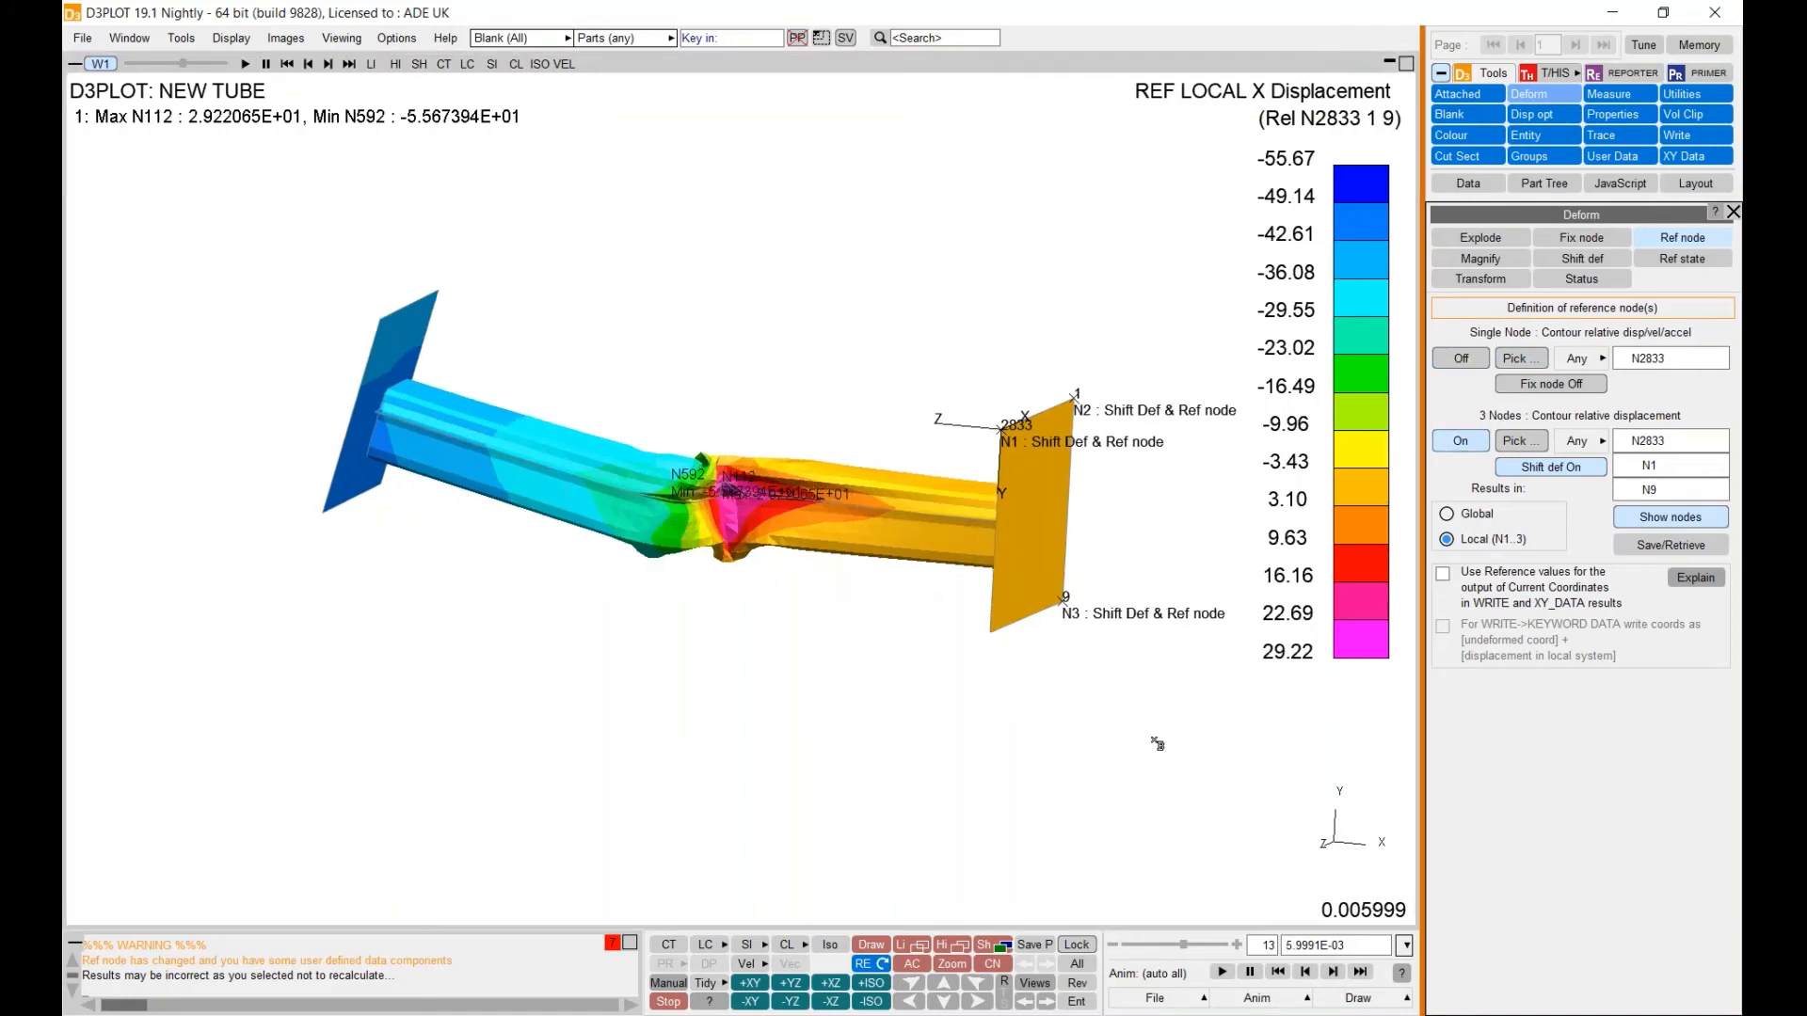
pyautogui.keyDown('shift'); pyautogui.moveTo(1158, 743); pyautogui.dragTo(1123, 756, button='middle'); pyautogui.keyUp('shift')
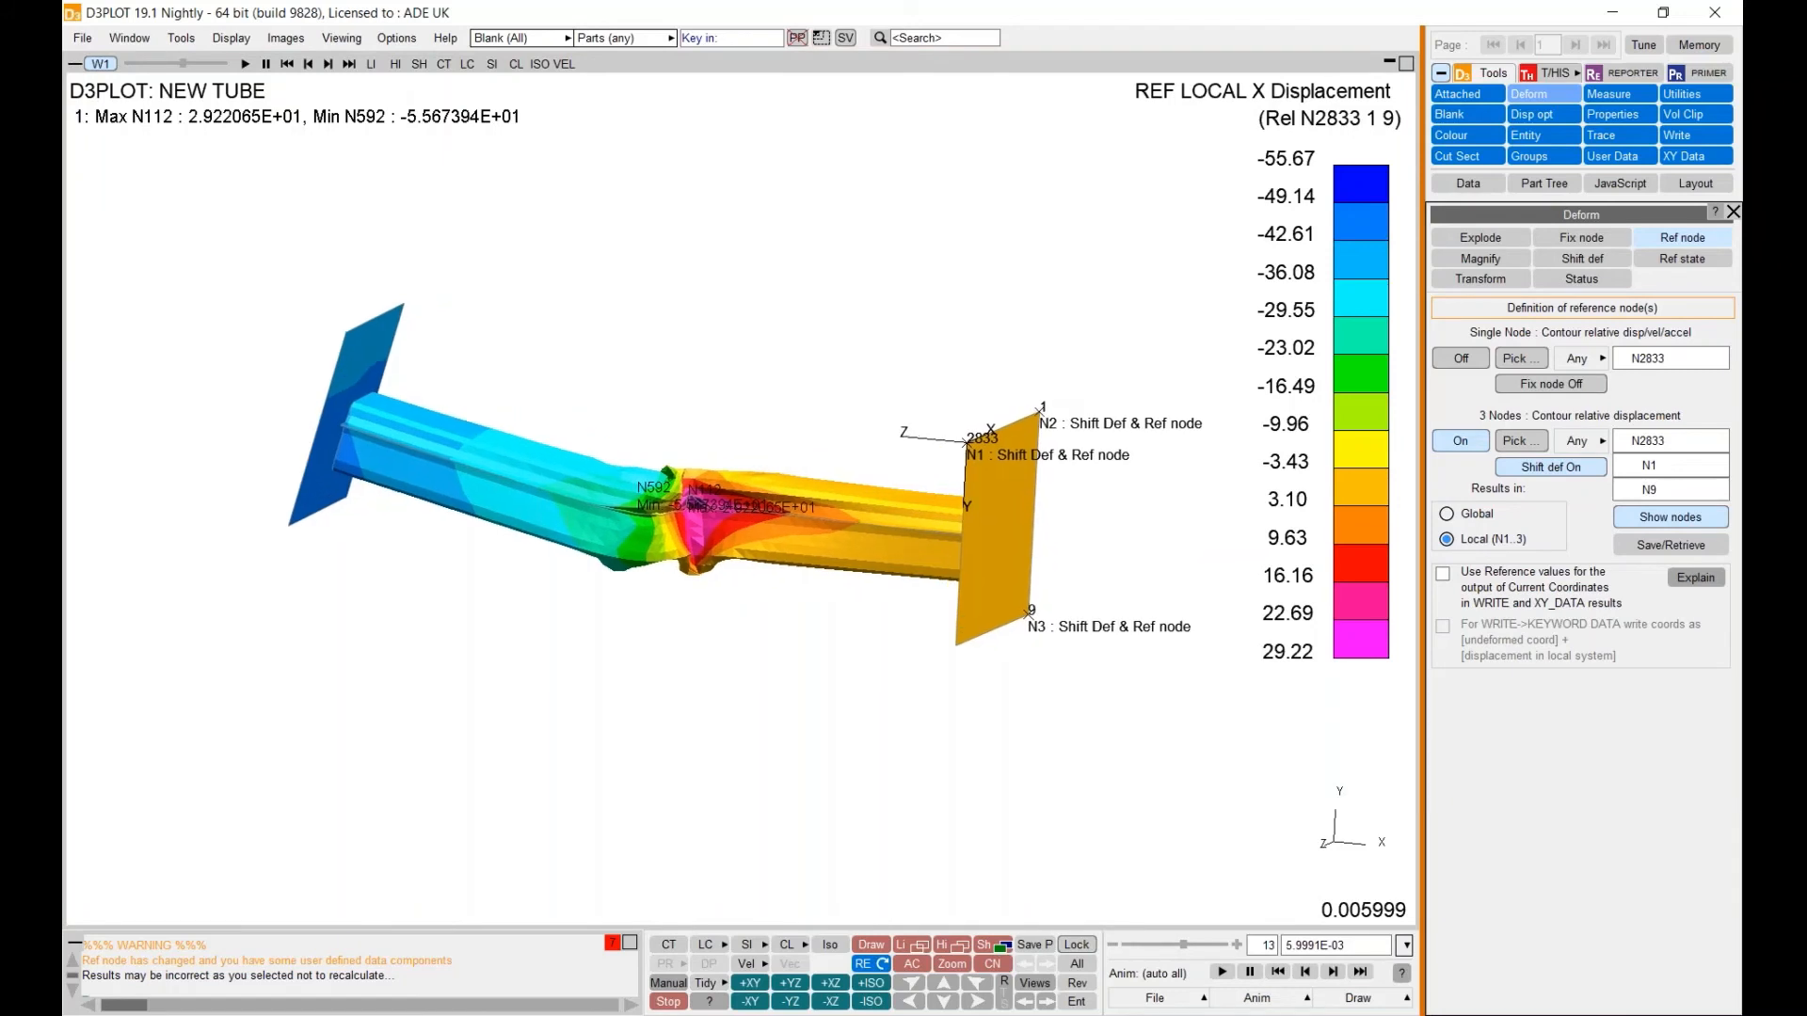
pyautogui.click(1222, 972)
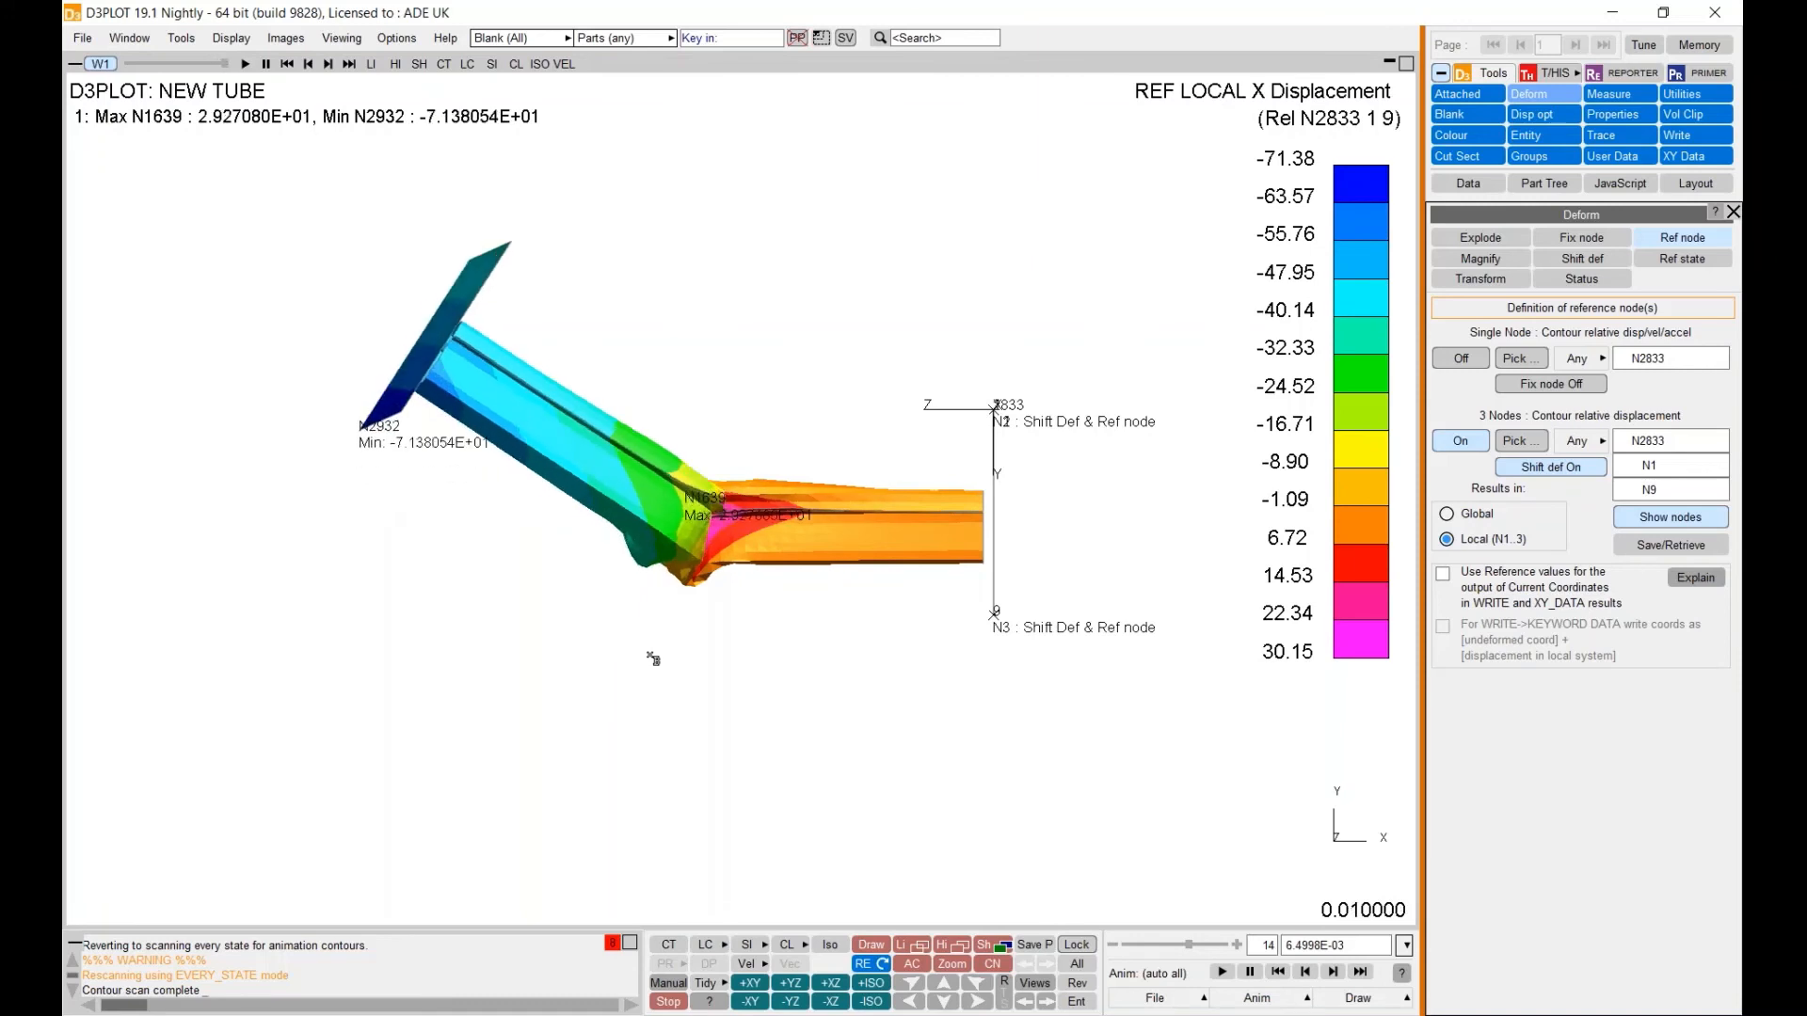
pyautogui.click(1242, 976)
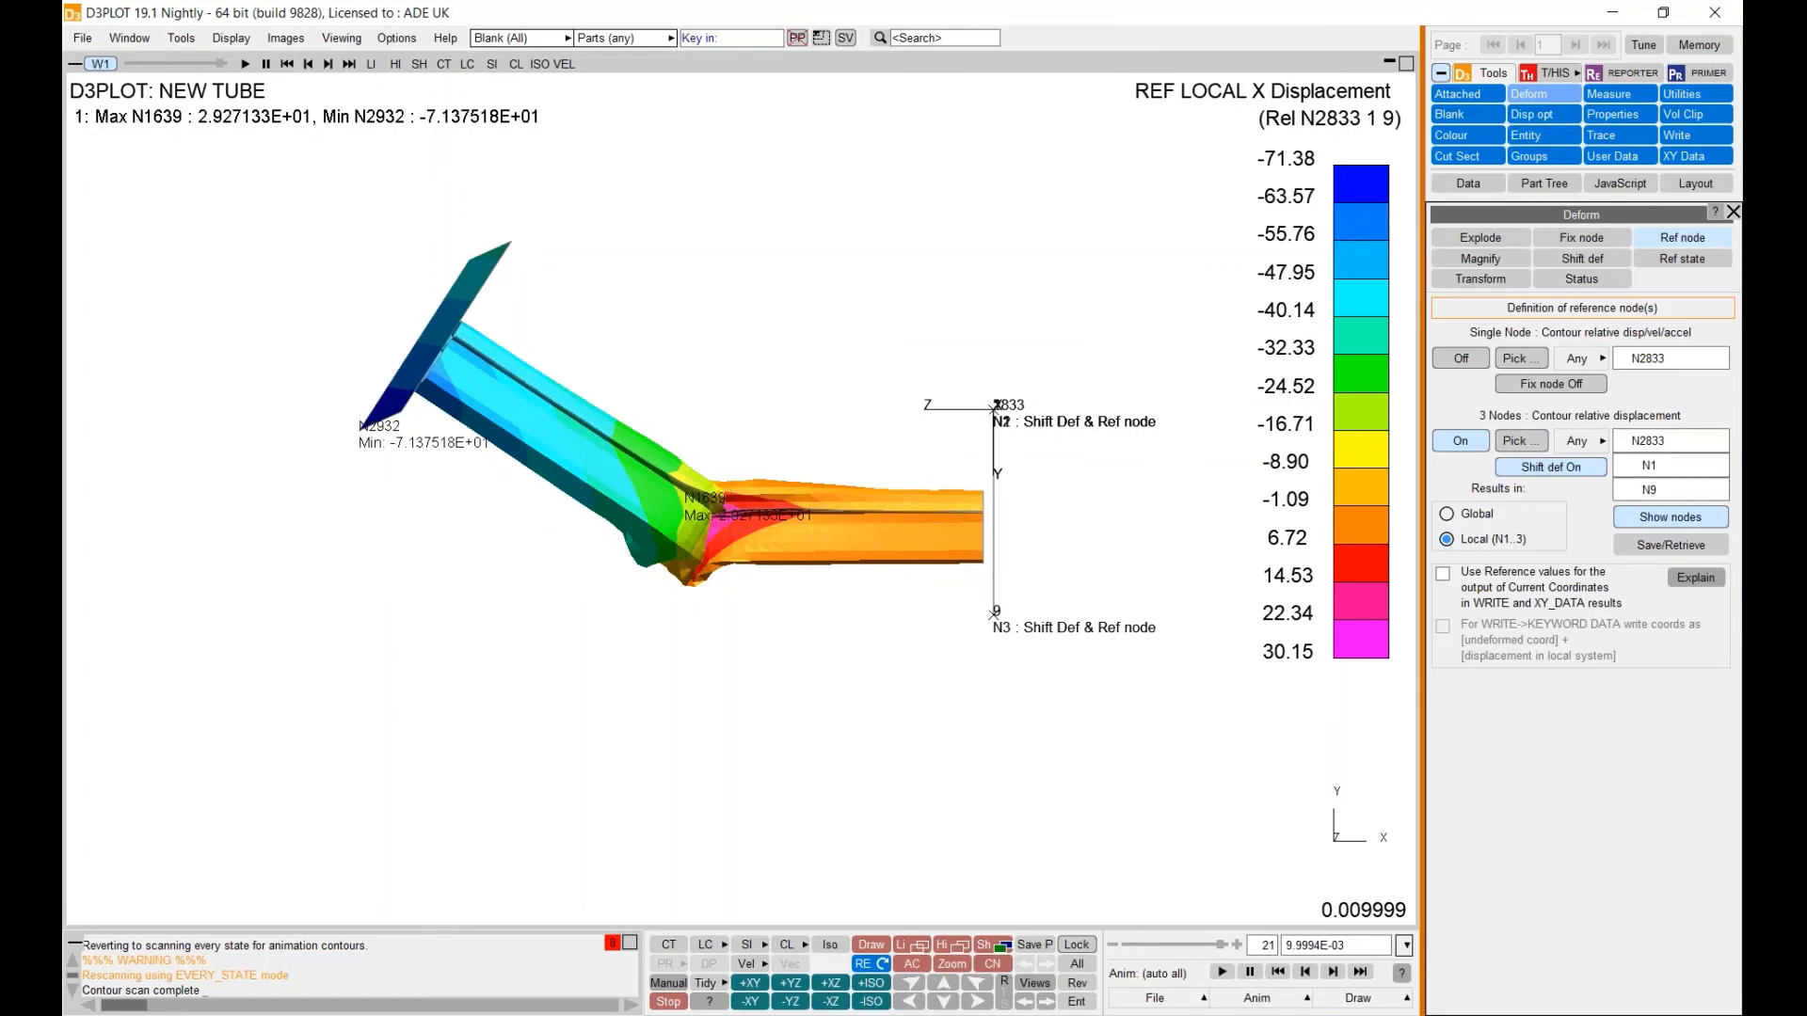
# - Switch to the webinar slide show and advance to the Webinar Summary slide
pyautogui.hotkey('alt', 'Tab')
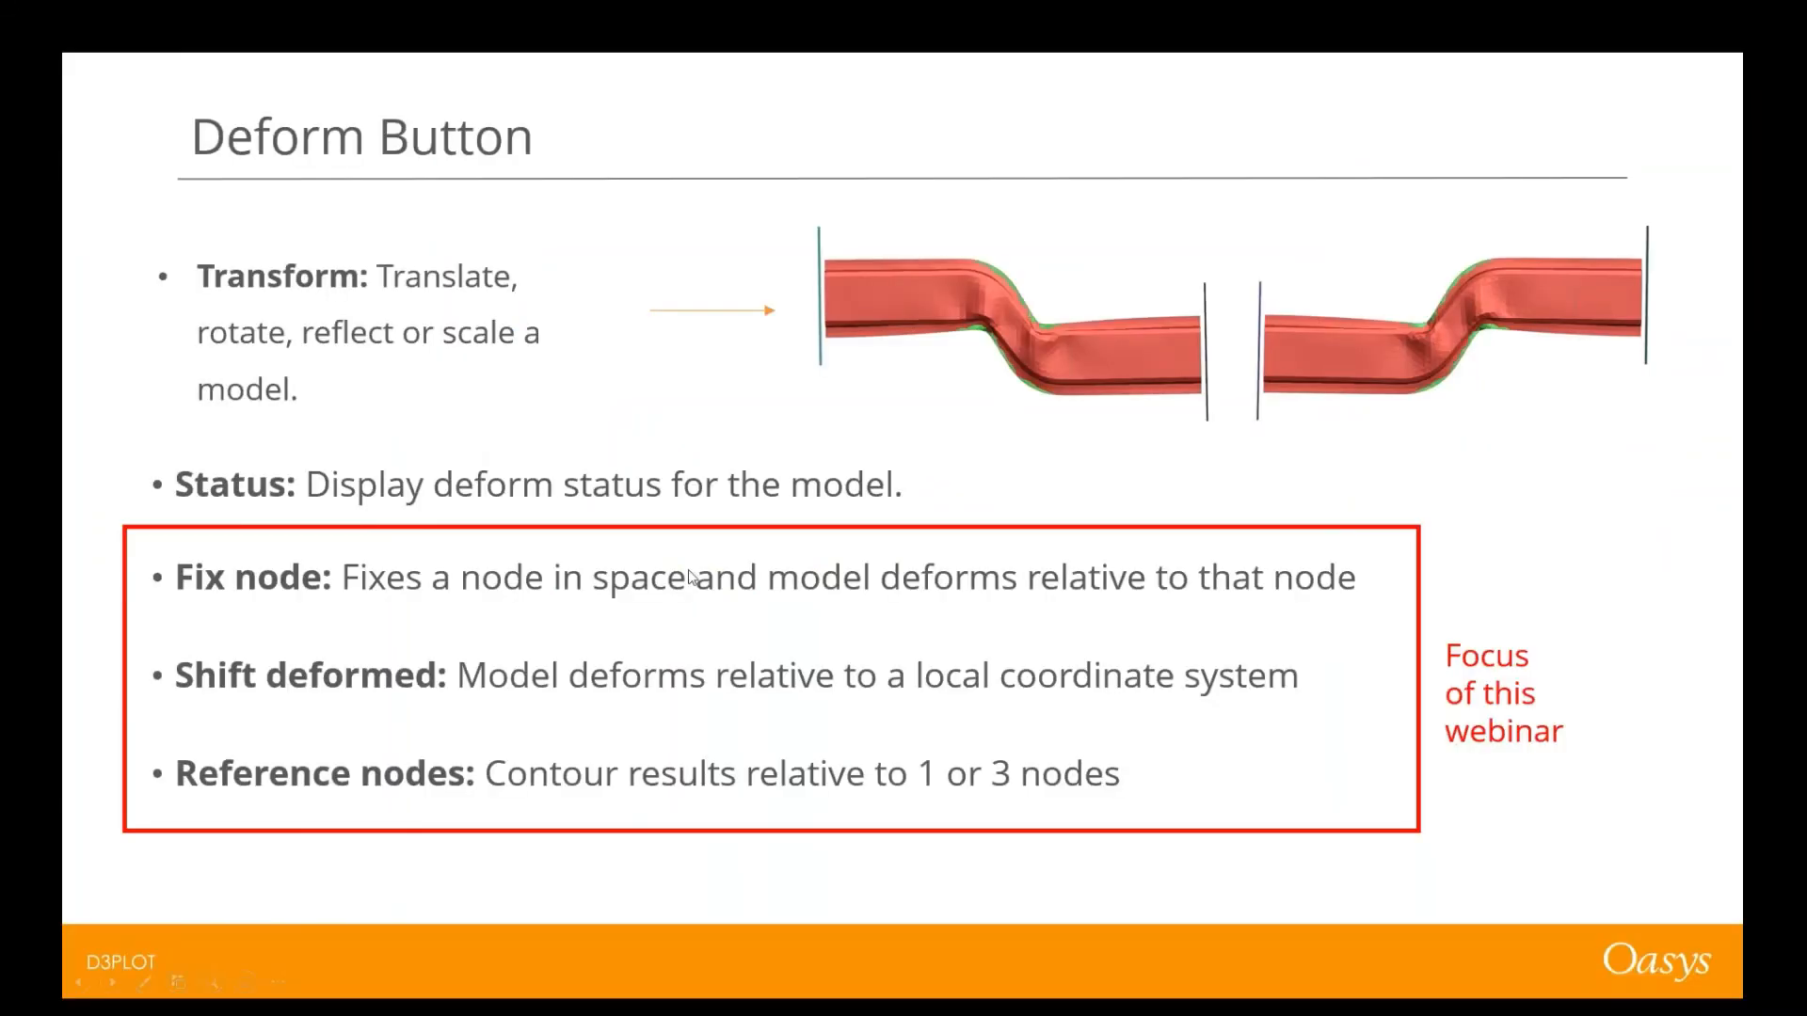
pyautogui.click(1529, 528)
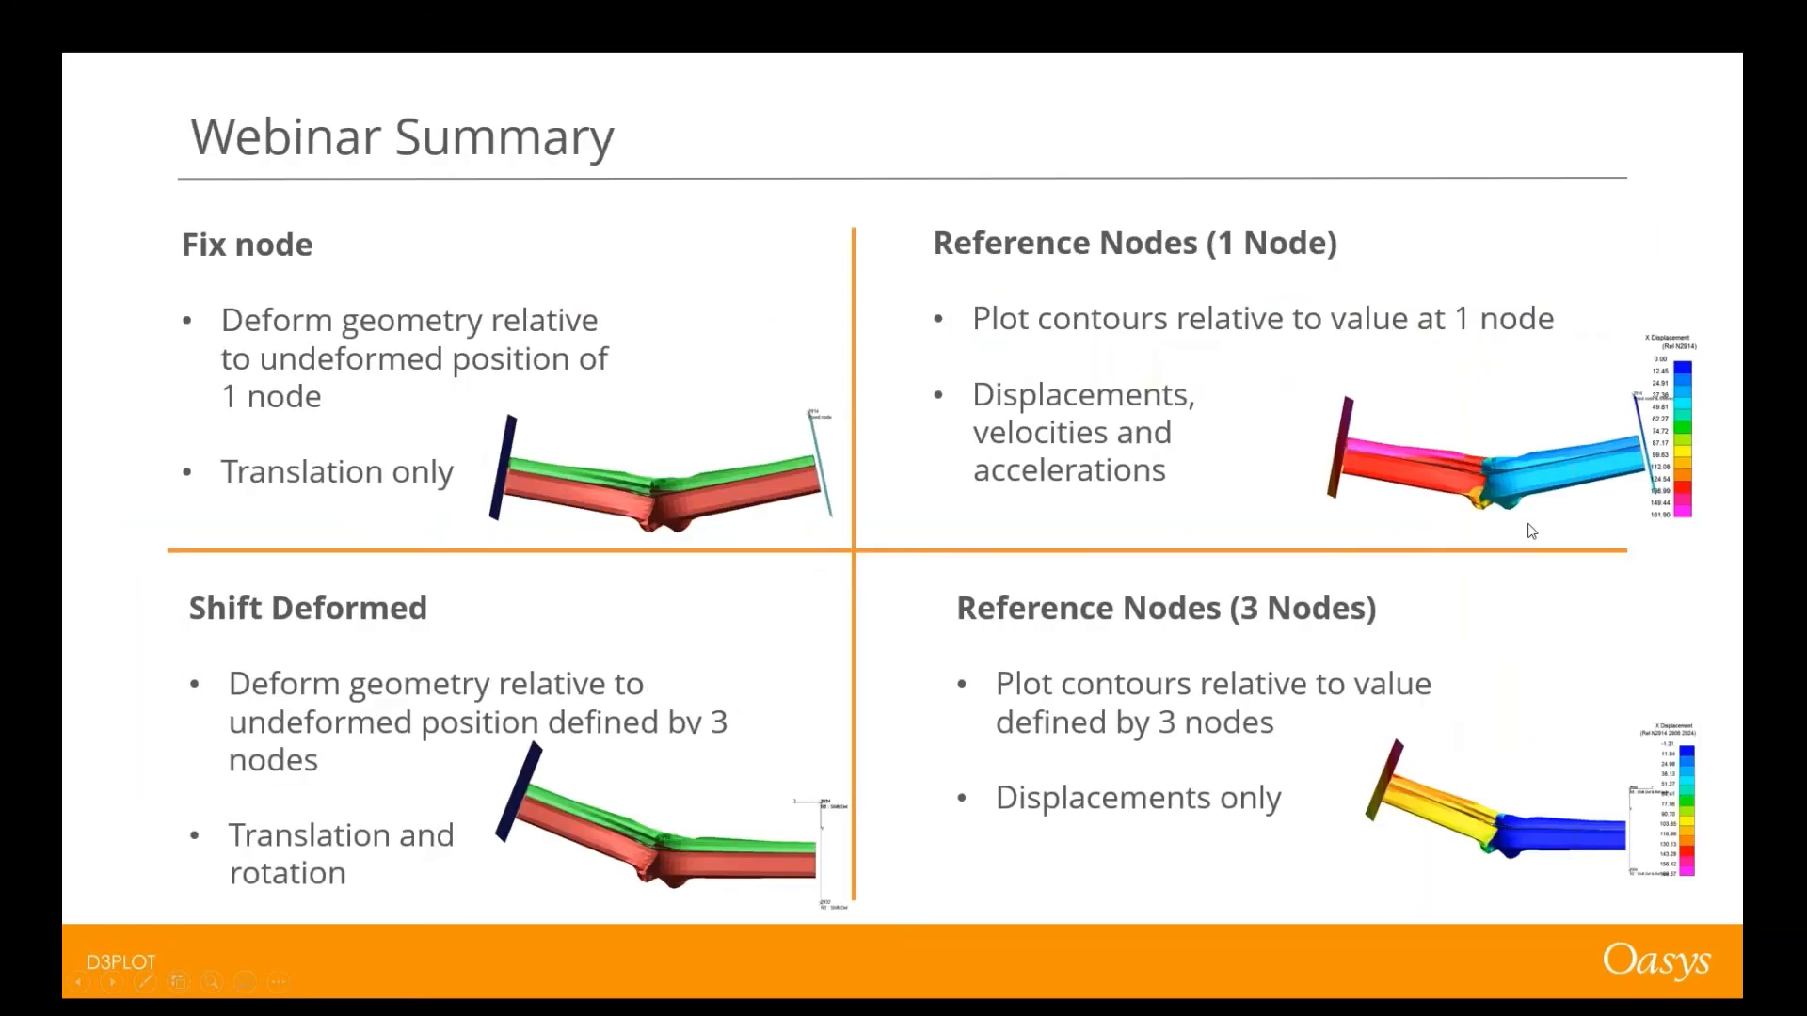